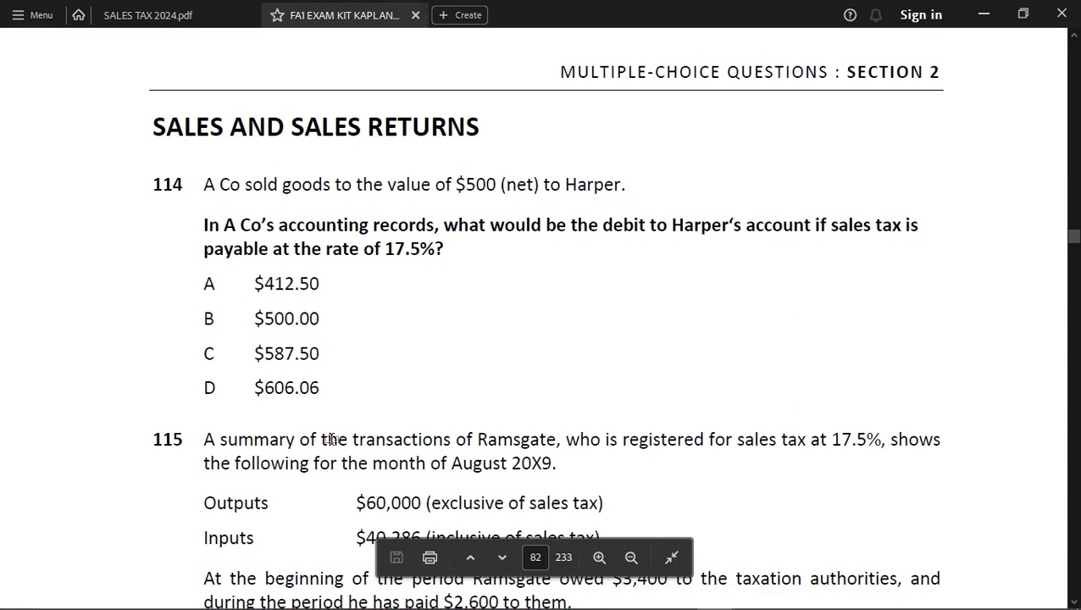
- Switch from the exam kit PDF to the SALES TAX workbook in Excel
key(alt+Tab)
key(alt+Tab)
key(alt+Tab)
key(alt+Tab)
key(alt+Tab)
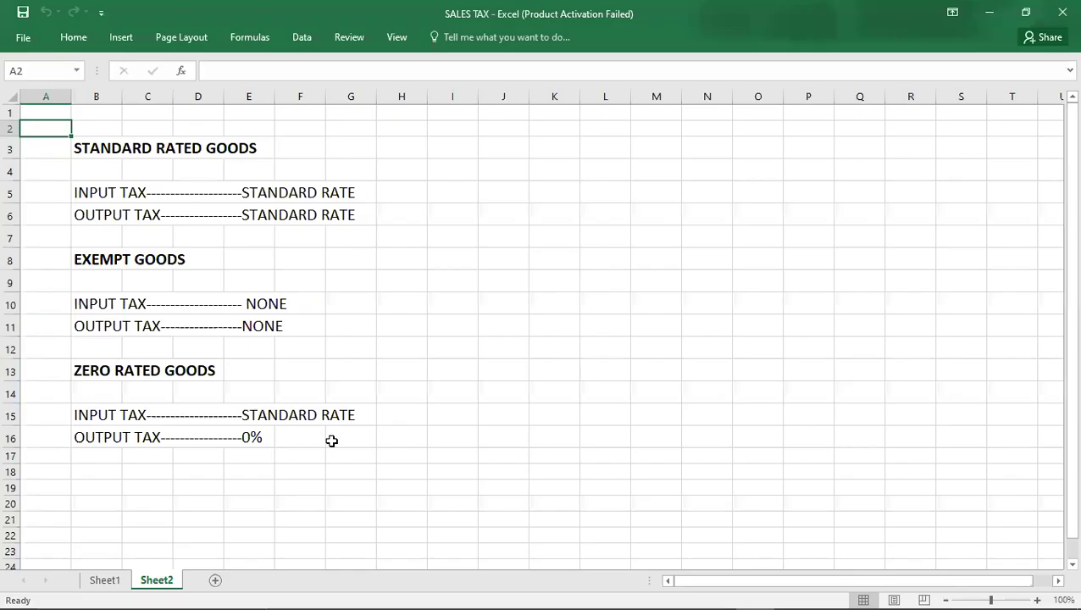
key(Down)
key(Down)
key(Down)
key(Down)
key(Down)
key(Down)
key(Down)
key(Down)
key(Down)
key(Down)
key(Down)
key(Down)
key(Down)
key(Down)
key(Down)
key(Down)
key(Down)
key(Down)
key(Down)
key(Down)
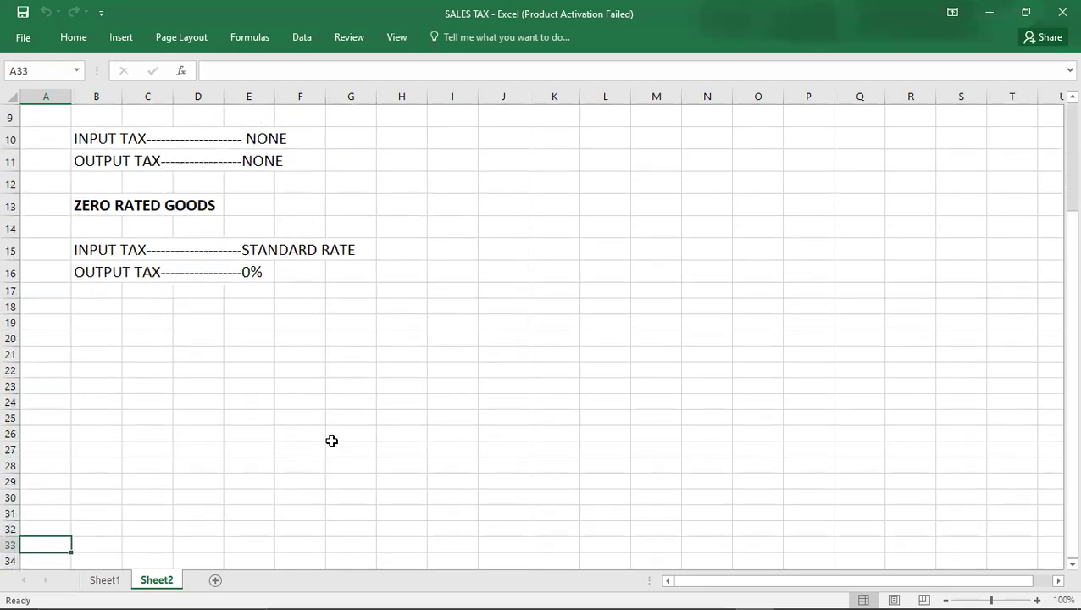
- In the blank area of Sheet1, enter the label NET in B3215 and the amount 500 in E3215
click(107, 580)
key(Down)
key(Down)
key(Down)
key(Down)
key(Down)
key(Down)
key(Down)
key(Down)
key(Down)
key(Down)
key(Down)
key(Down)
key(Down)
key(Down)
key(Down)
key(Down)
key(Down)
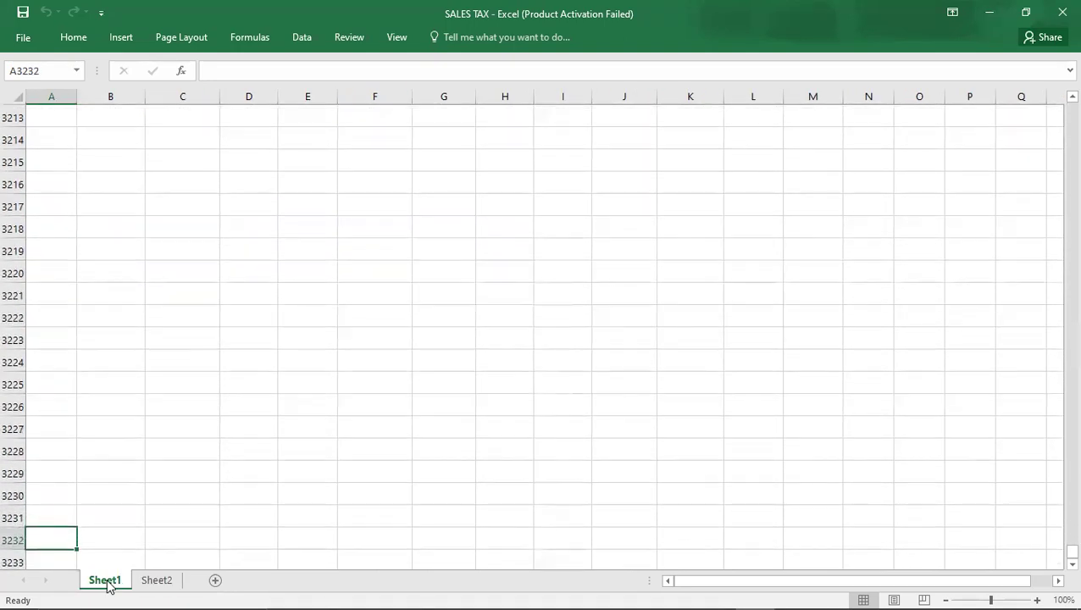
click(177, 166)
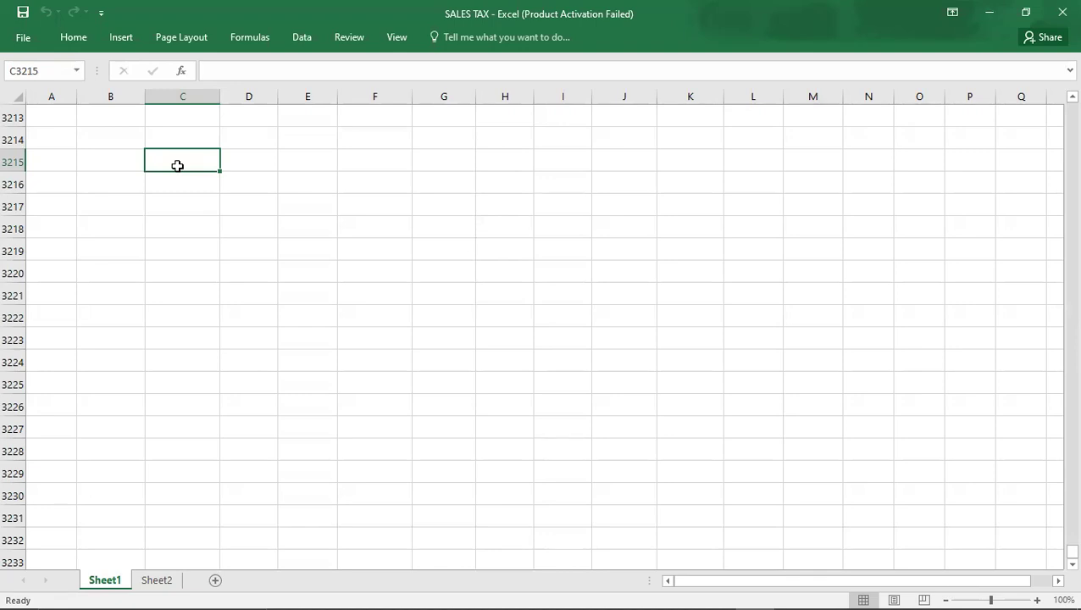
text(net)
key(BackSpace)
key(BackSpace)
key(BackSpace)
key(Left)
text(NET)
key(Right)
key(Right)
key(Right)
text(500)
key(Return)
- Add the label SALES TAX 17.5% in B3216 and its amount 87.5 in E3216
key(Left)
key(Left)
key(Left)
text(SALE)
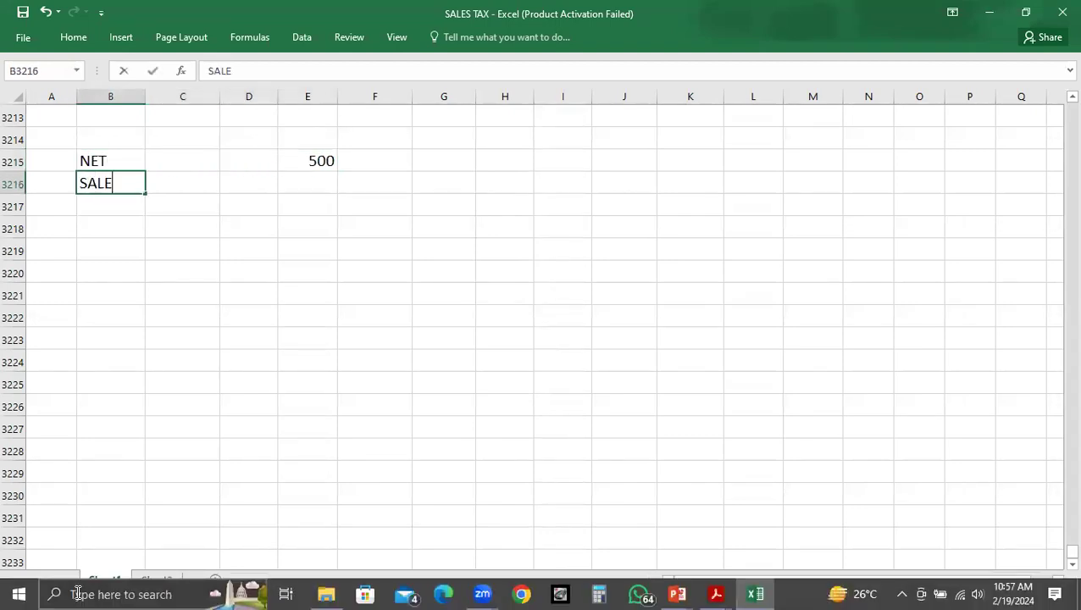
text(S TAX 17.5%)
key(Right)
key(Right)
key(Right)
text(87.5)
key(Return)
- Add the label GROSS in B3217 with the amount 587.5 in E3217
text(GROSS)
key(Right)
key(Right)
key(Right)
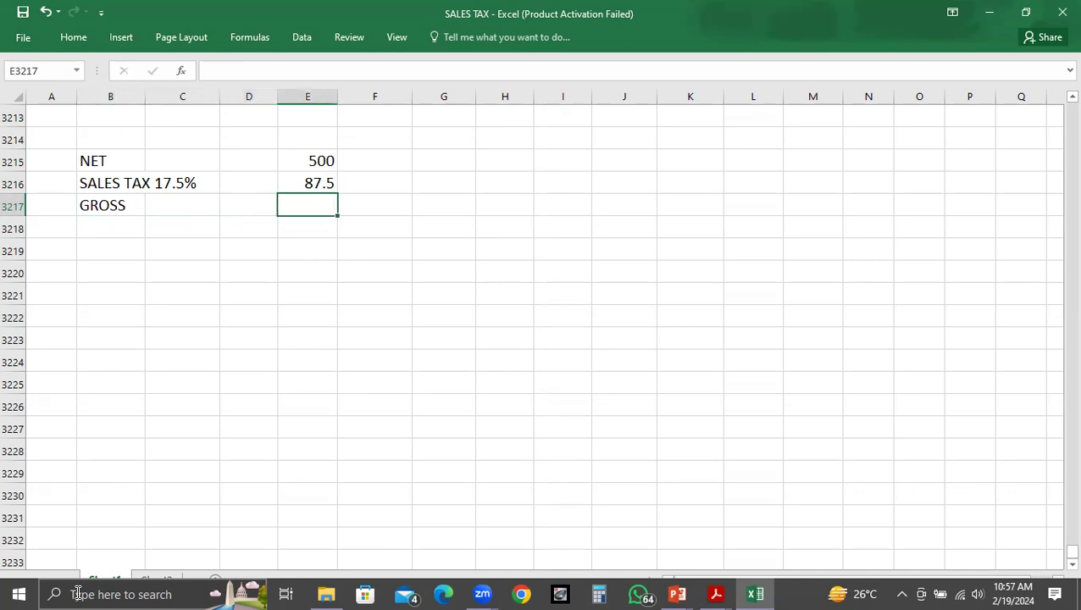
text(587.5)
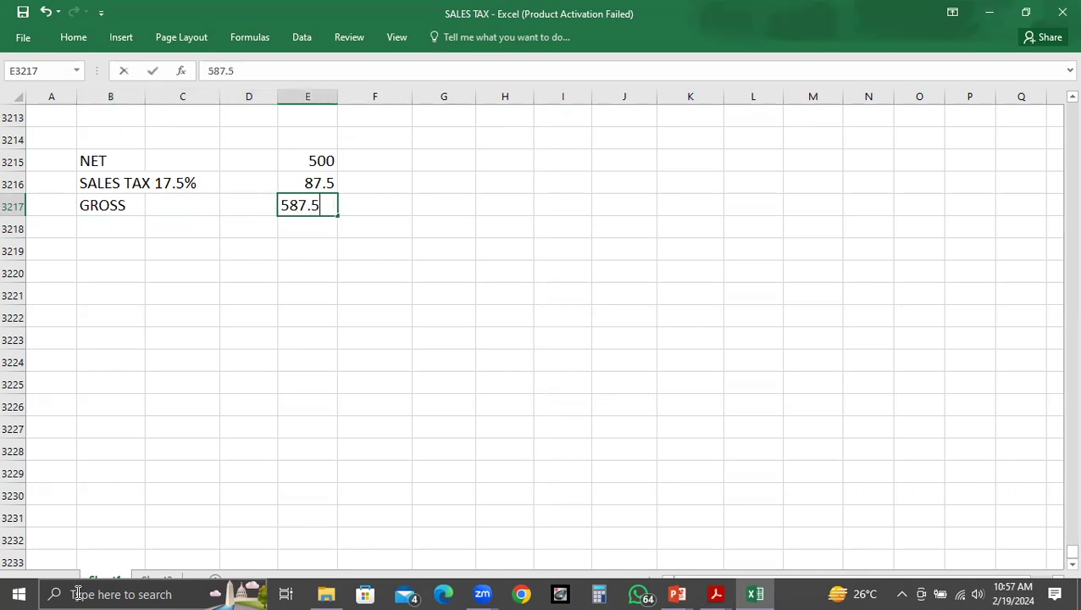
key(Return)
key(Return)
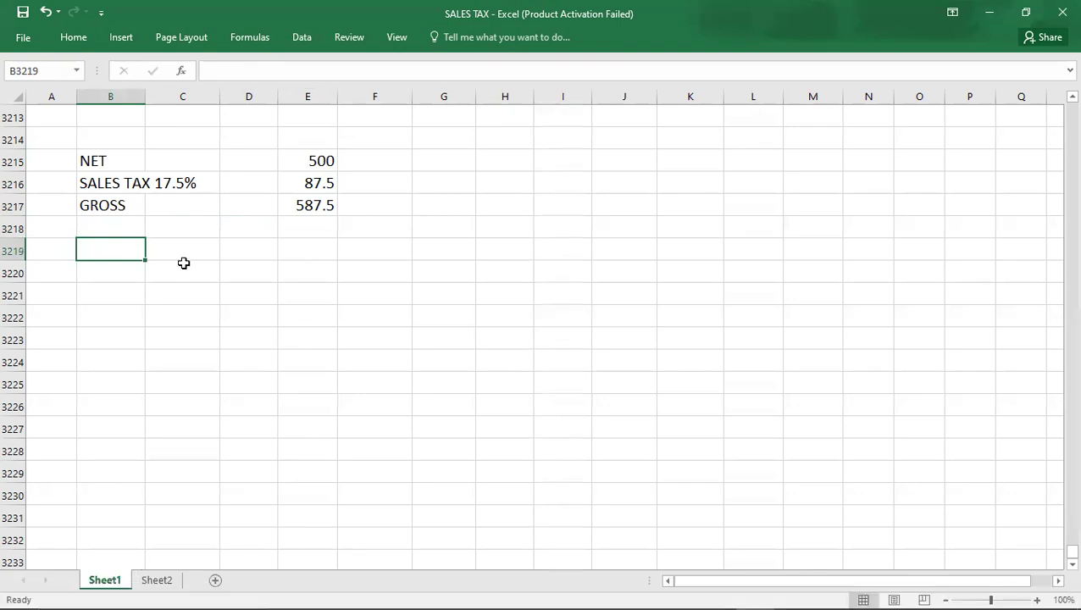
- Write the working "GROSS = 500*117.5/100 =" in B3219 and enter 587.5 in E3219
text(GR)
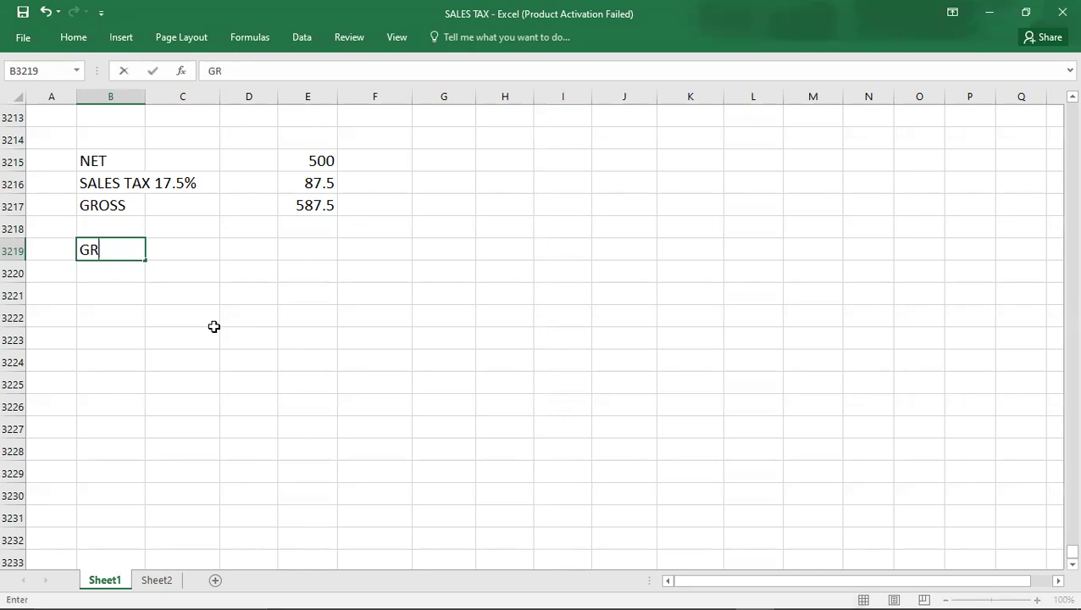
text(OSS = 500)
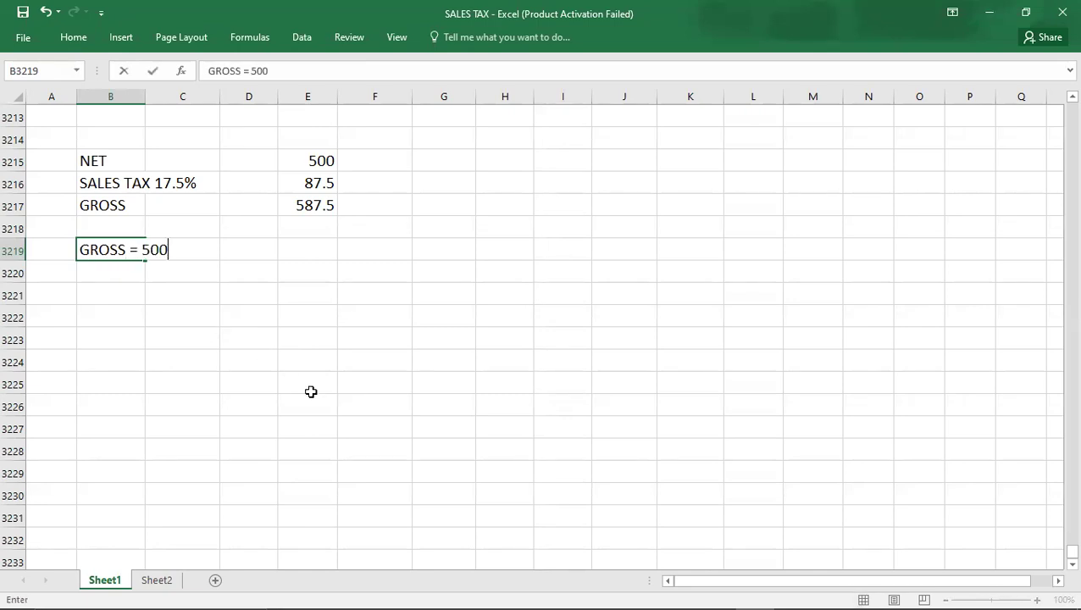
text(*117.5/100 =)
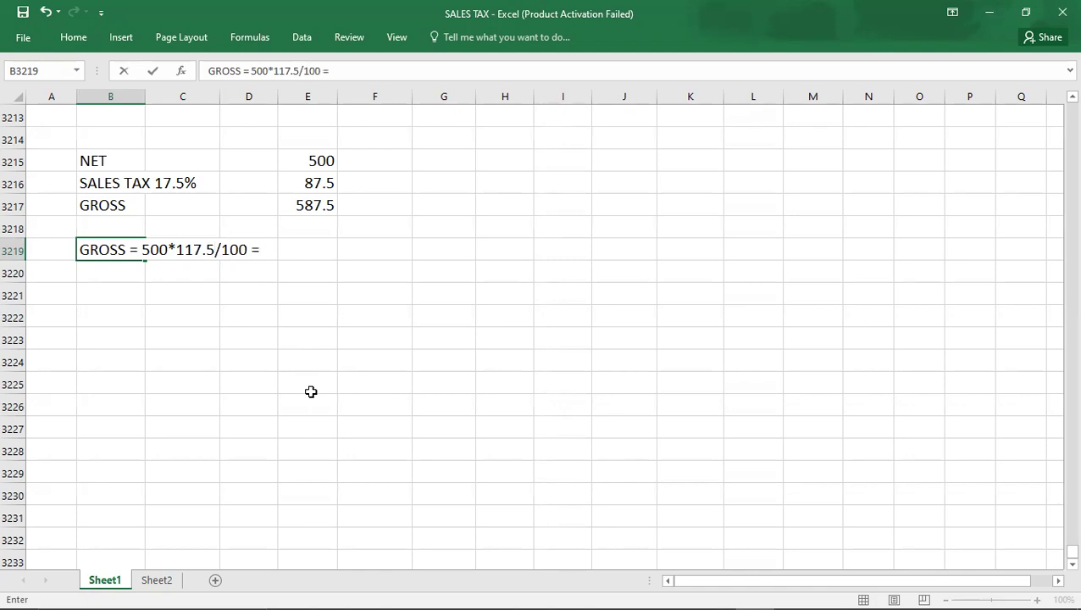
key(Tab)
key(Tab)
key(Tab)
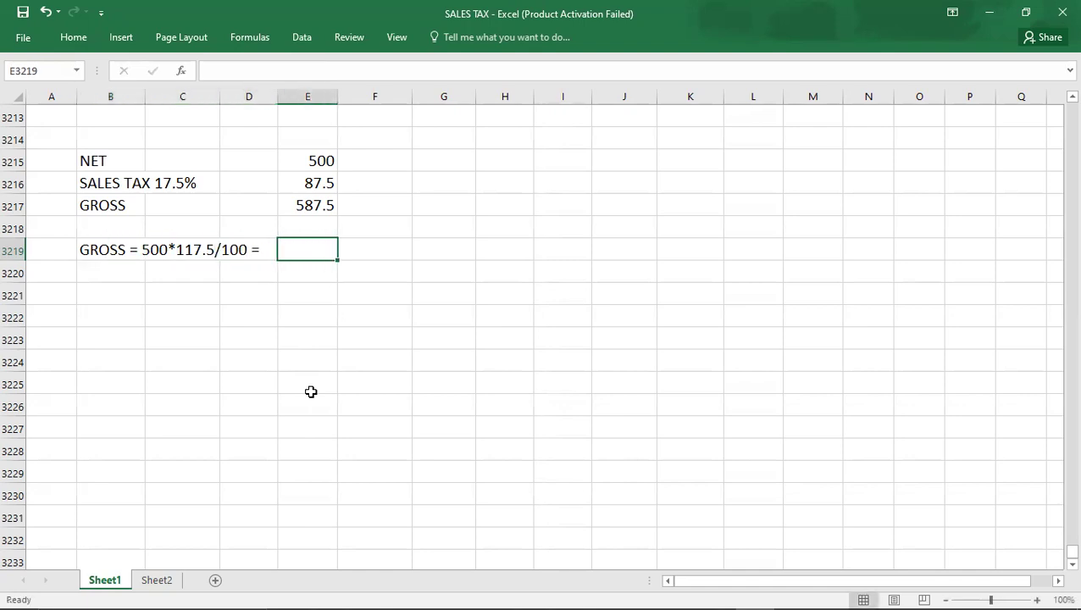
text(587.5)
key(Return)
key(Return)
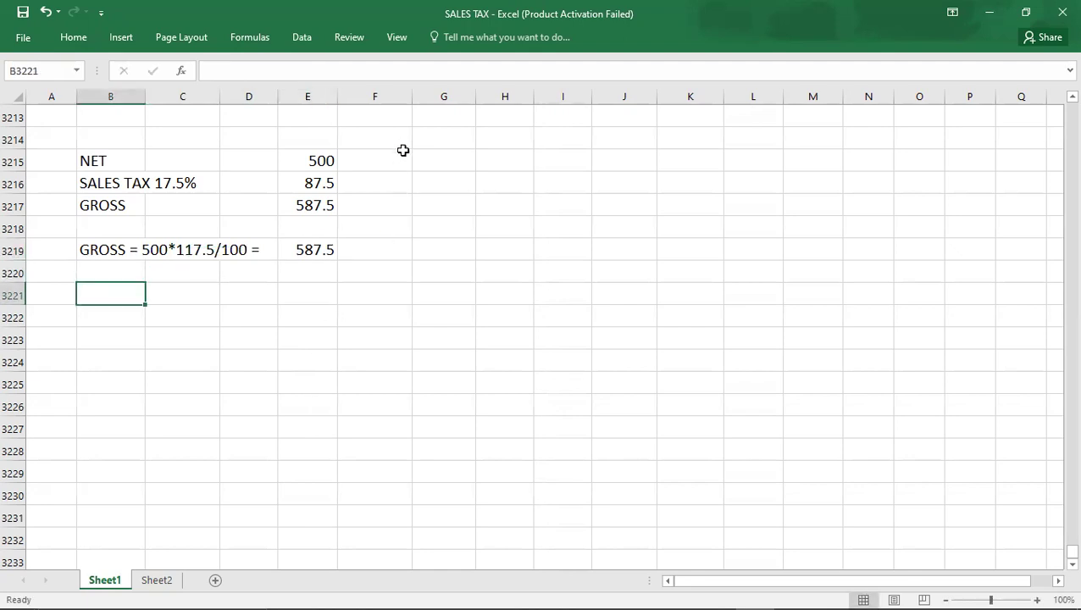
- Enter the net percentage 100% in G3215 and the sales tax percentage 17.5% in G3216
click(438, 157)
drag(442, 177, 424, 232)
key(Up)
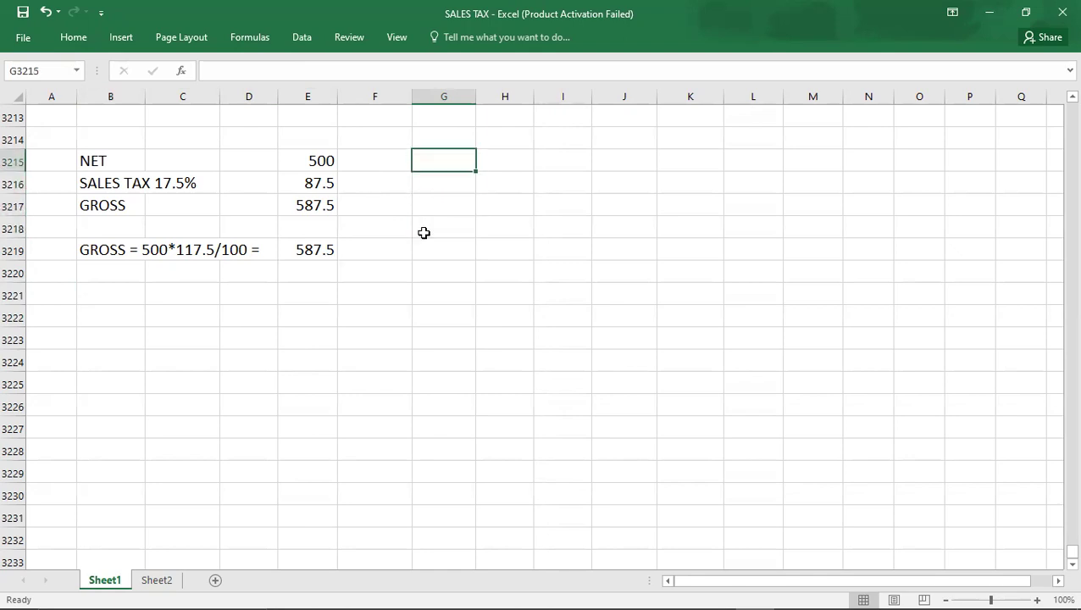
click(439, 186)
text(17.5)
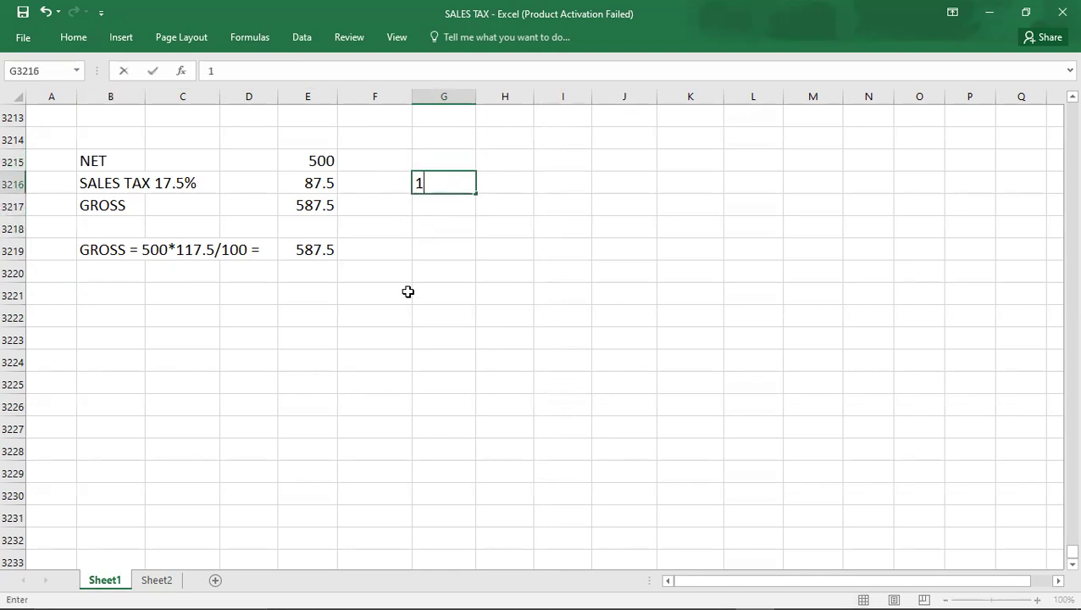
key(ctrl+Return)
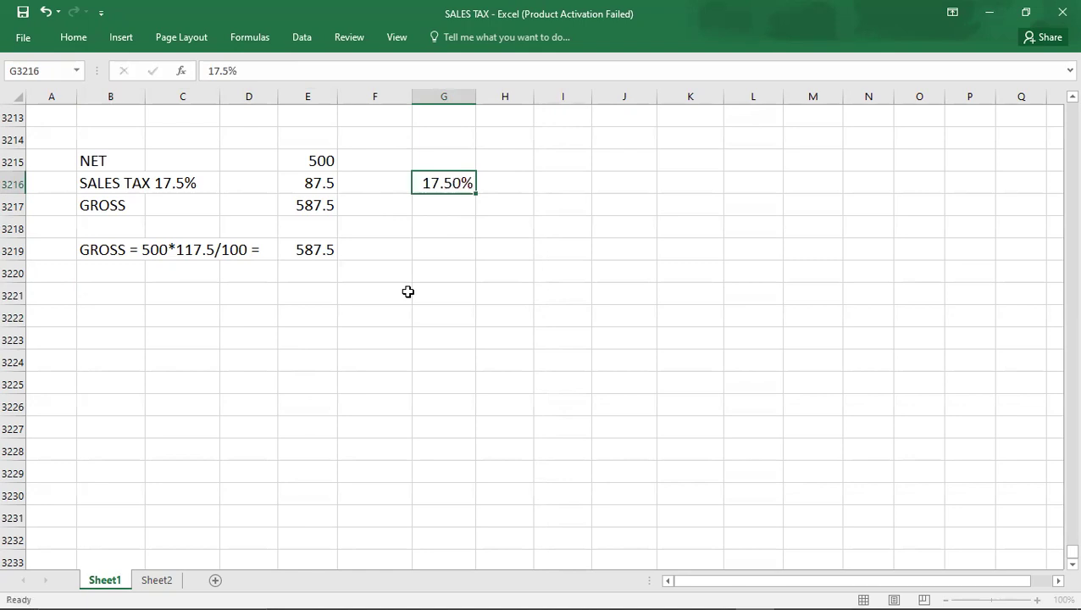
key(Up)
text(100%)
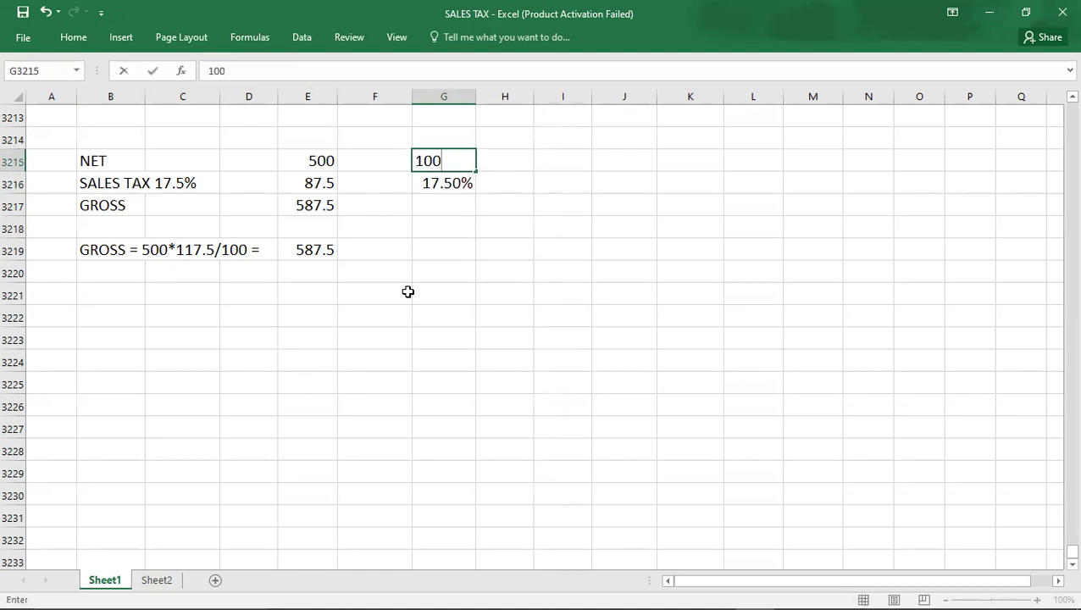
key(Return)
key(Return)
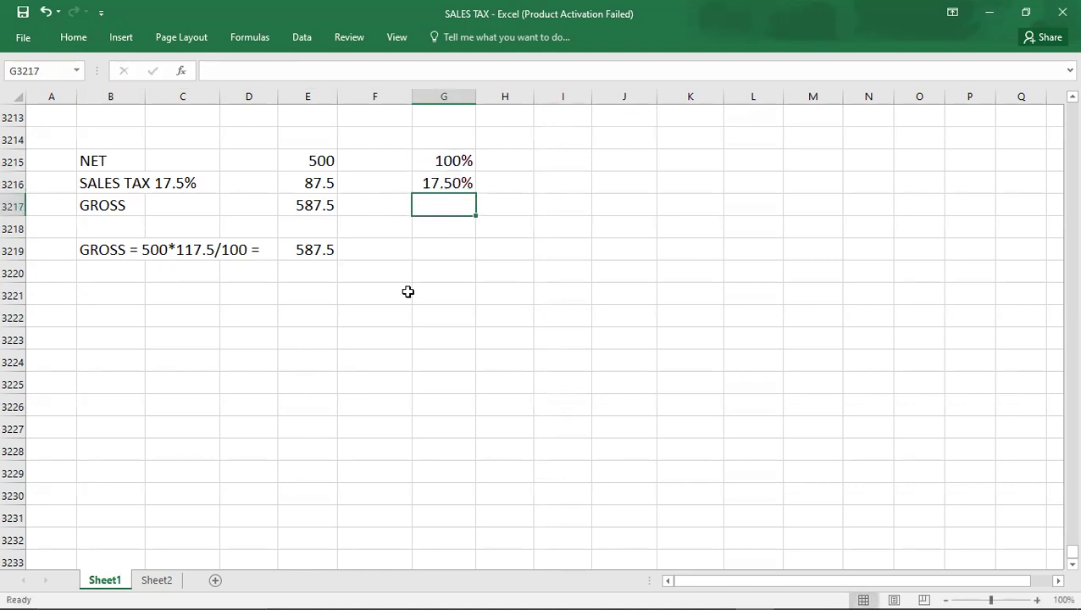
- Enter the gross percentage 117.5% in G3217 and widen column G so the value fits
text(117.57)
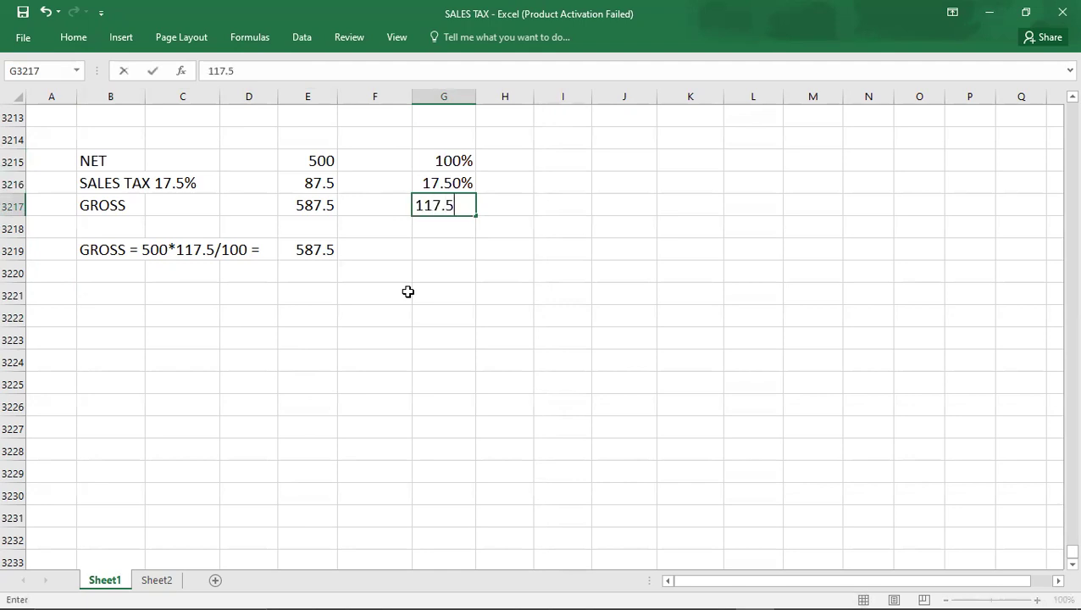
key(BackSpace)
text(%)
key(Return)
key(Return)
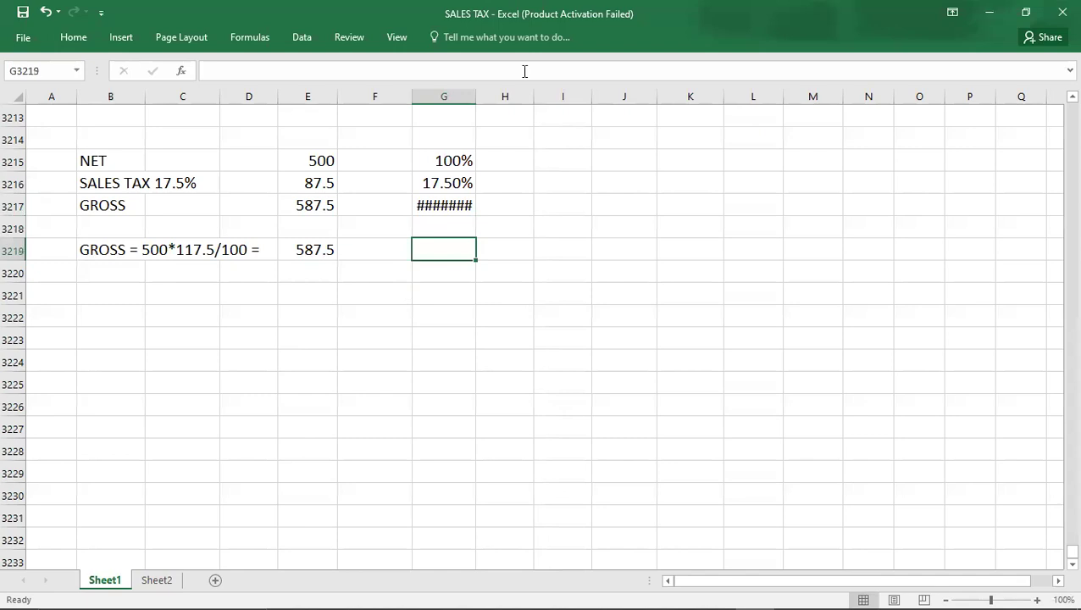
drag(476, 99, 483, 100)
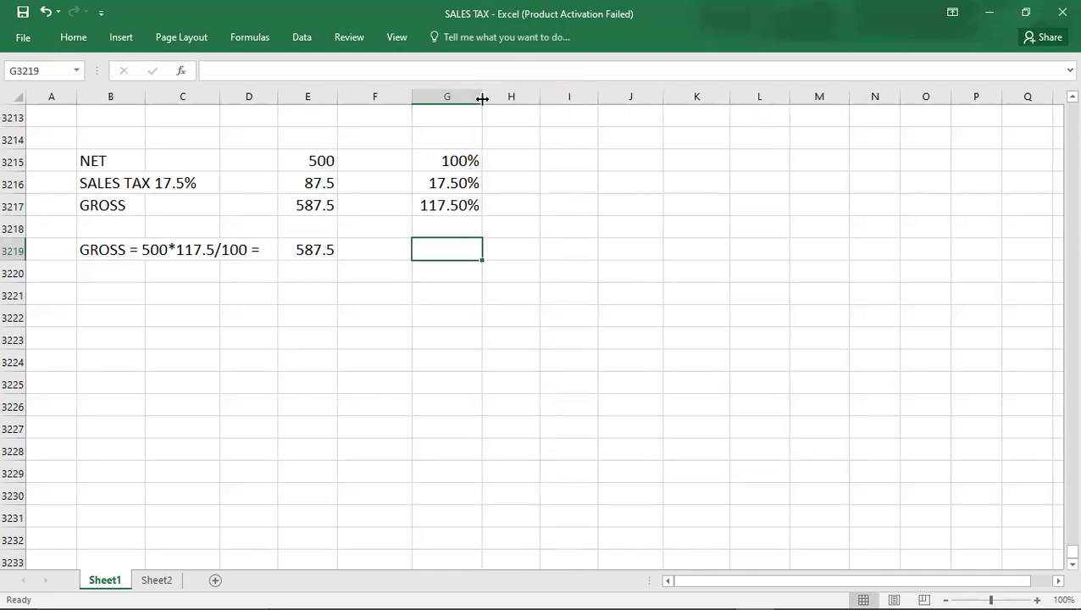
- Switch to the FA1 exam kit PDF and read question 115 on Ramsgate's sales tax transactions
click(195, 314)
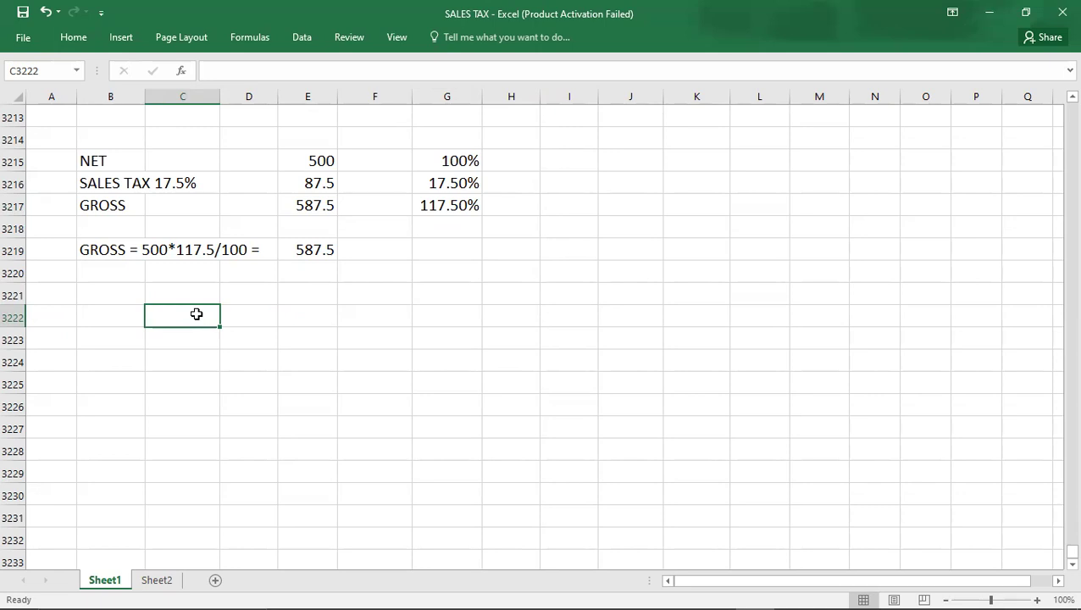
key(alt+Tab)
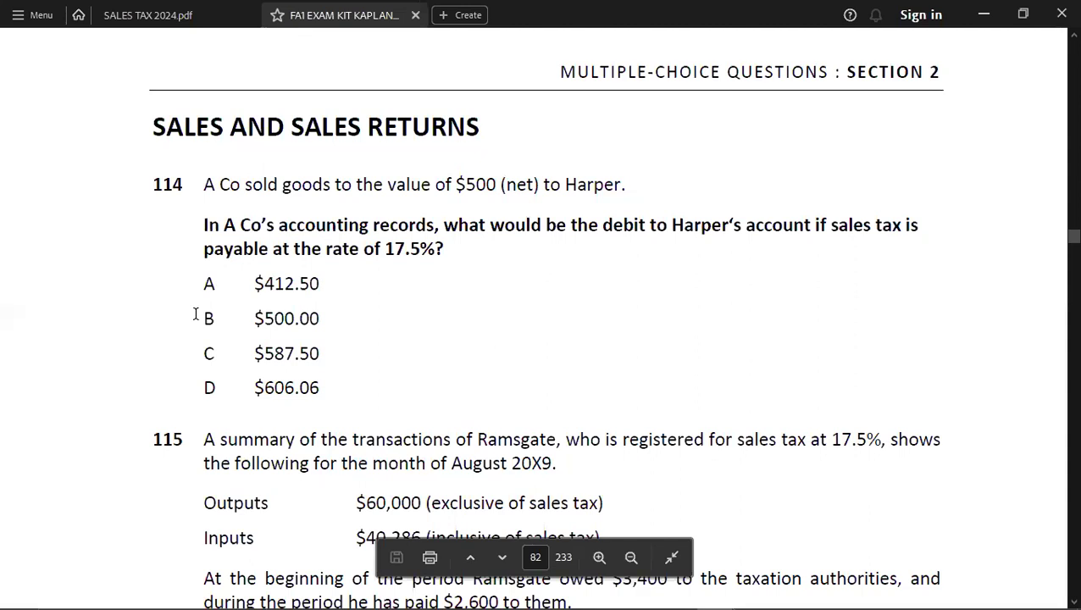
scroll(195, 314, down, 3)
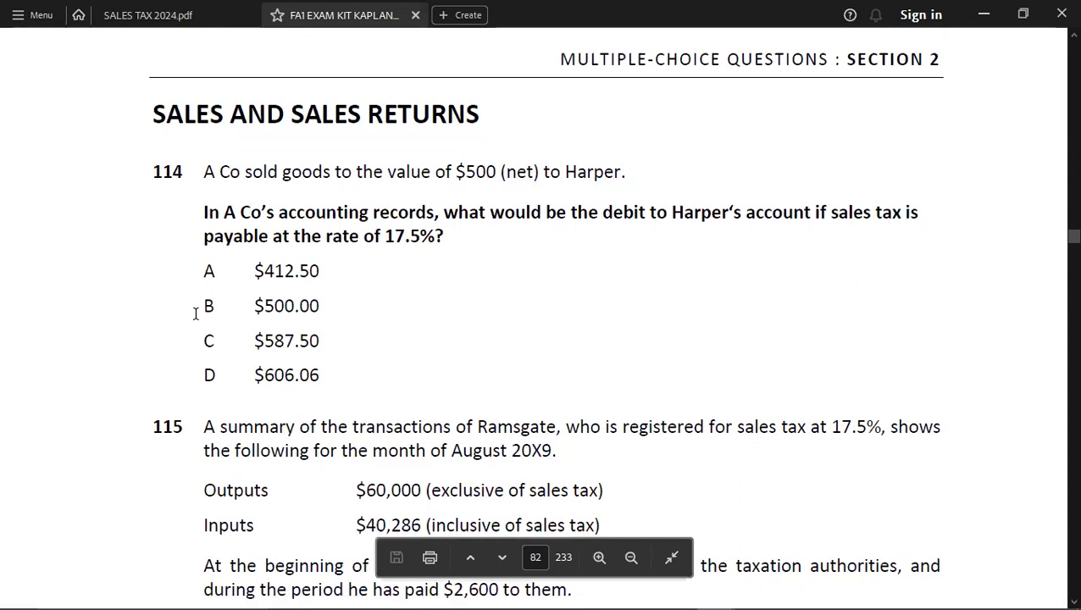
scroll(194, 314, down, 15)
scroll(195, 314, up, 20)
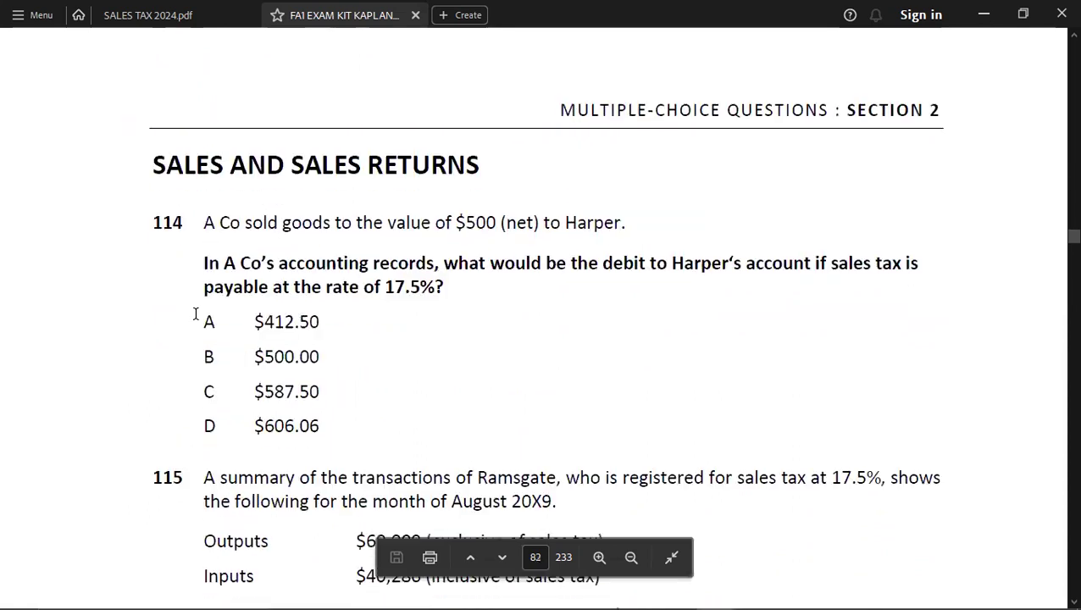
scroll(195, 315, down, 9)
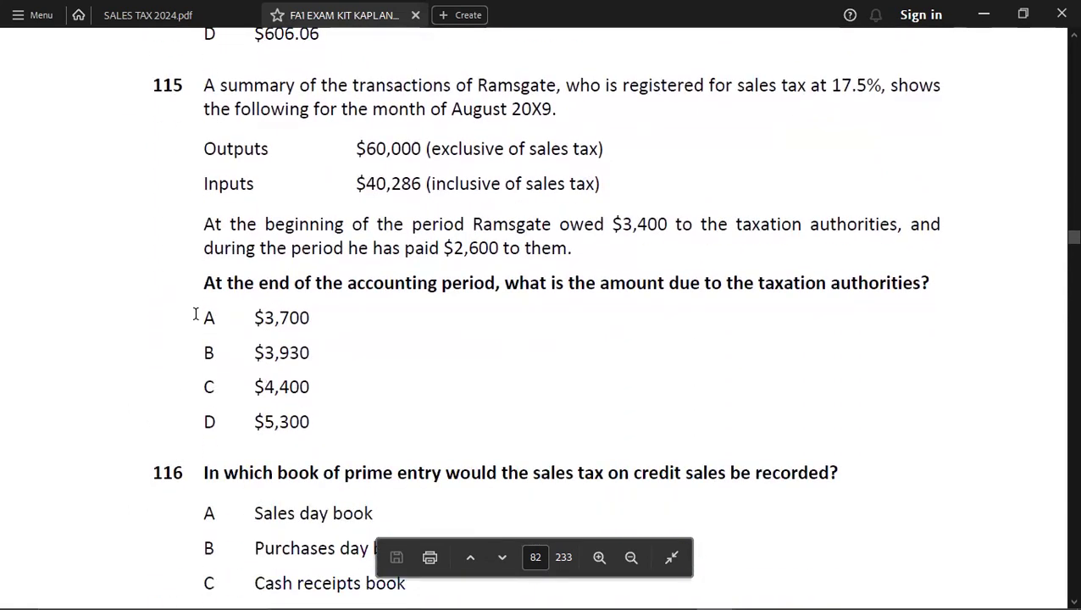
scroll(195, 314, up, 1)
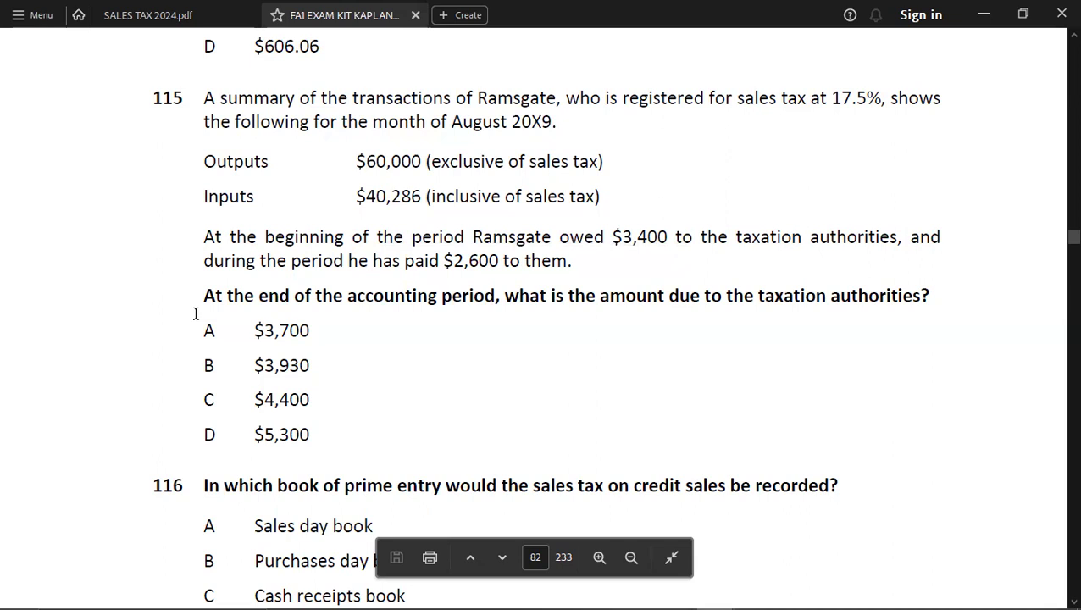
- Switch back to the SALES TAX workbook and enter the question number 115 in A3222
key(alt+Tab)
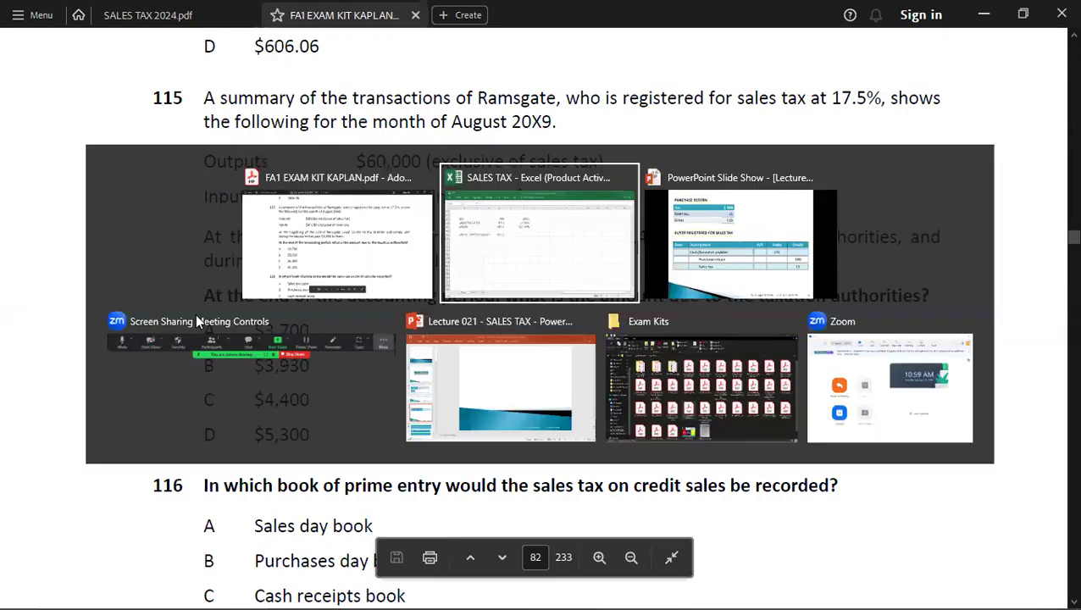
key(Left)
key(Left)
text(115)
key(Return)
- Begin the working in B3222, beside the question number, with the text "SALES TAX ON SALES ="
key(Down)
key(Down)
key(Down)
key(Down)
key(Down)
key(Down)
key(Down)
key(Down)
key(Down)
key(Down)
key(Down)
key(Down)
key(Down)
key(Down)
key(Down)
key(Down)
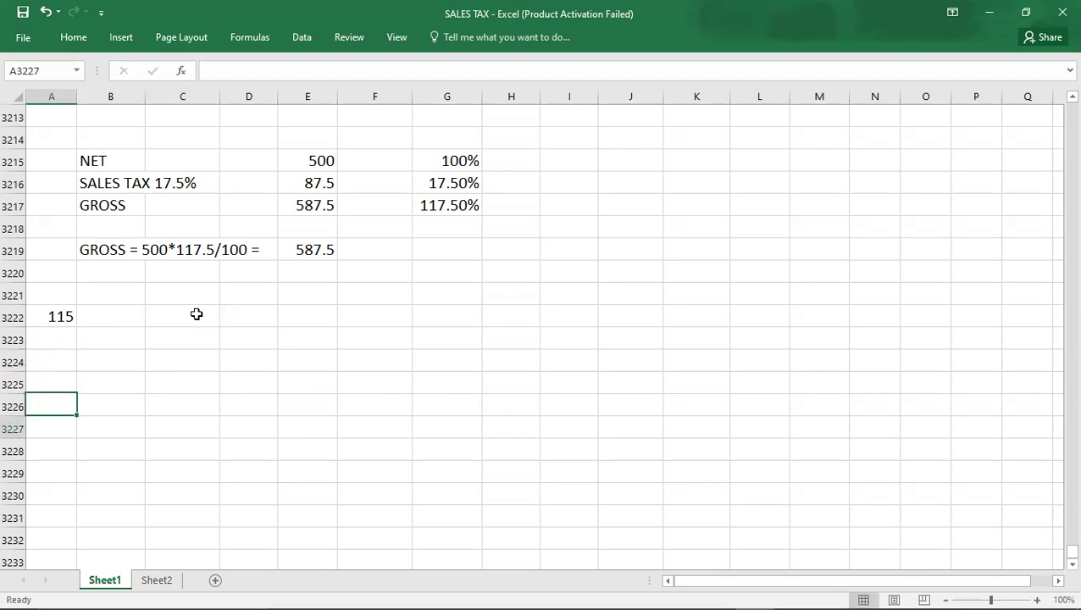
click(137, 161)
text(SALES )
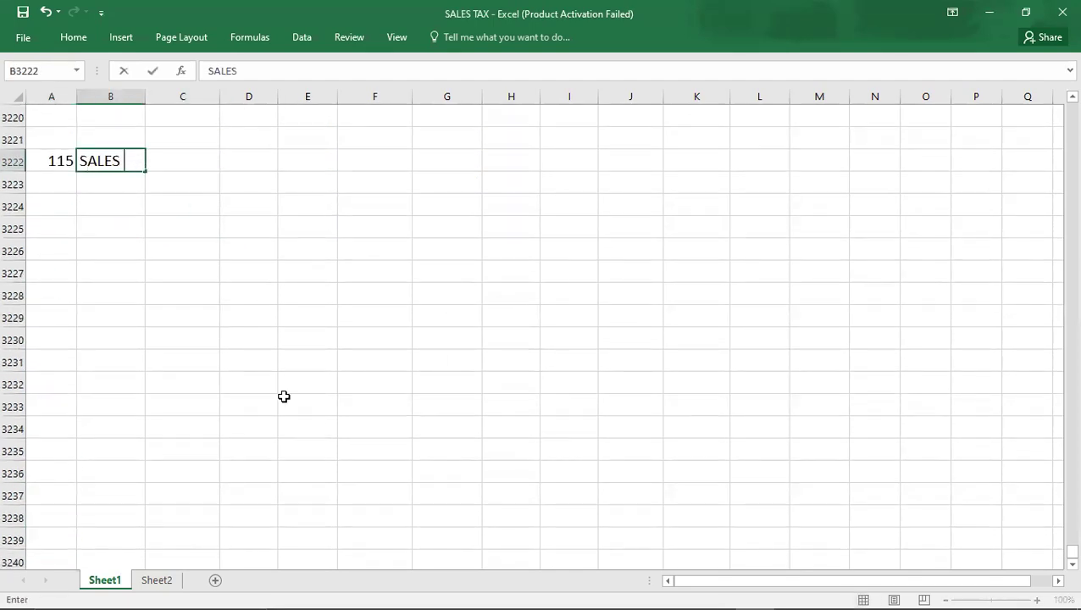
text(TAX ON SALES =)
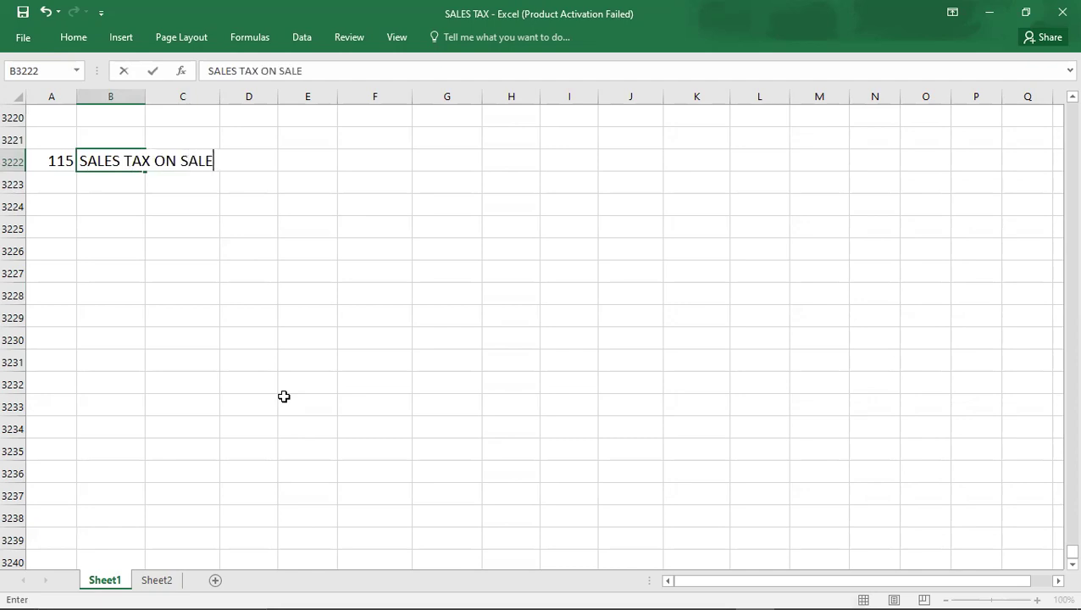
- Check the outputs figure in the exam kit PDF and extend the sales tax on sales working in B3222 with "60000*"
key(alt+Tab)
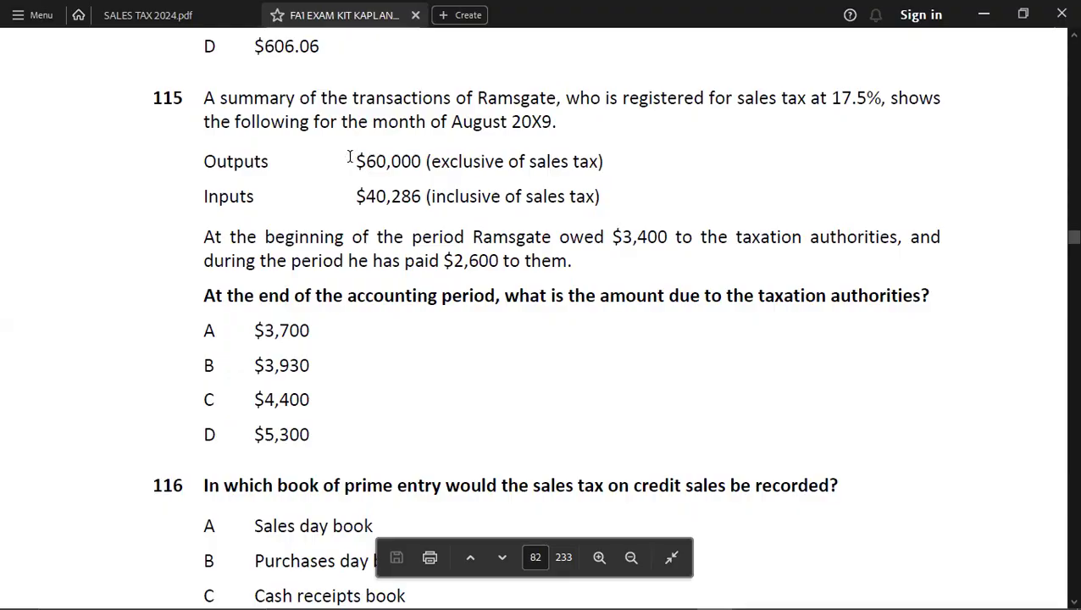
key(alt+Tab)
text(50000)
key(BackSpace)
key(BackSpace)
key(BackSpace)
key(BackSpace)
key(BackSpace)
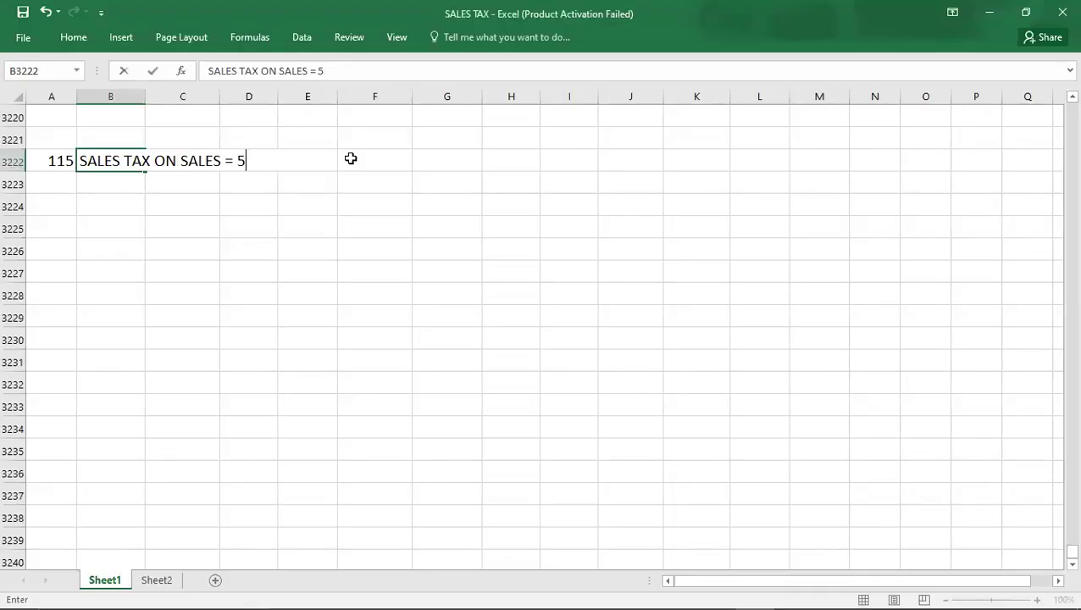
text(60000*)
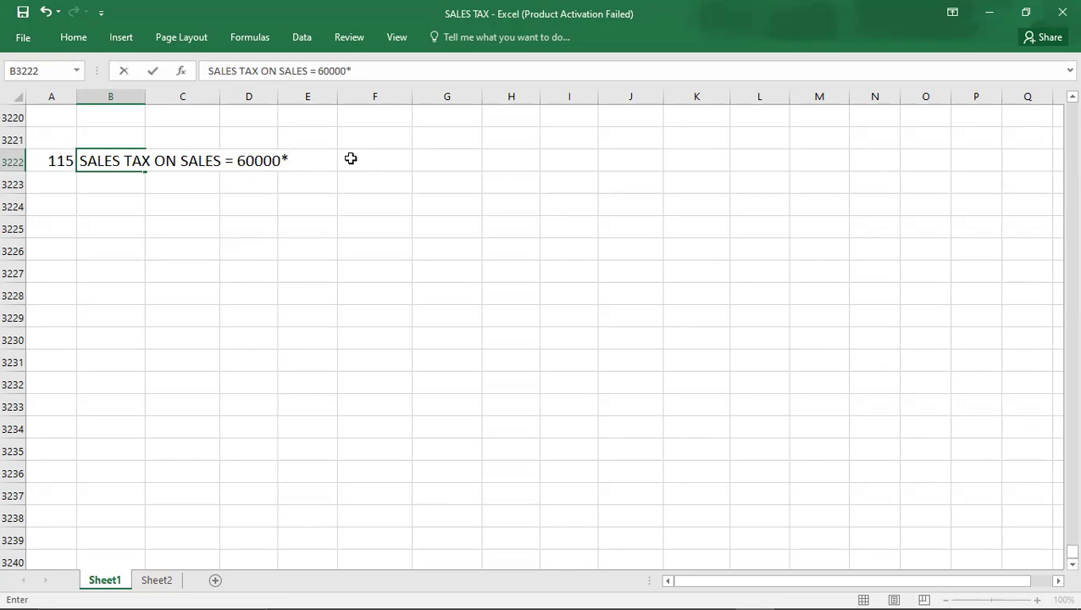
- Recheck the rate and tax basis in the exam kit PDF and complete the B3222 working with "17.5/100 ="
key(alt+Tab)
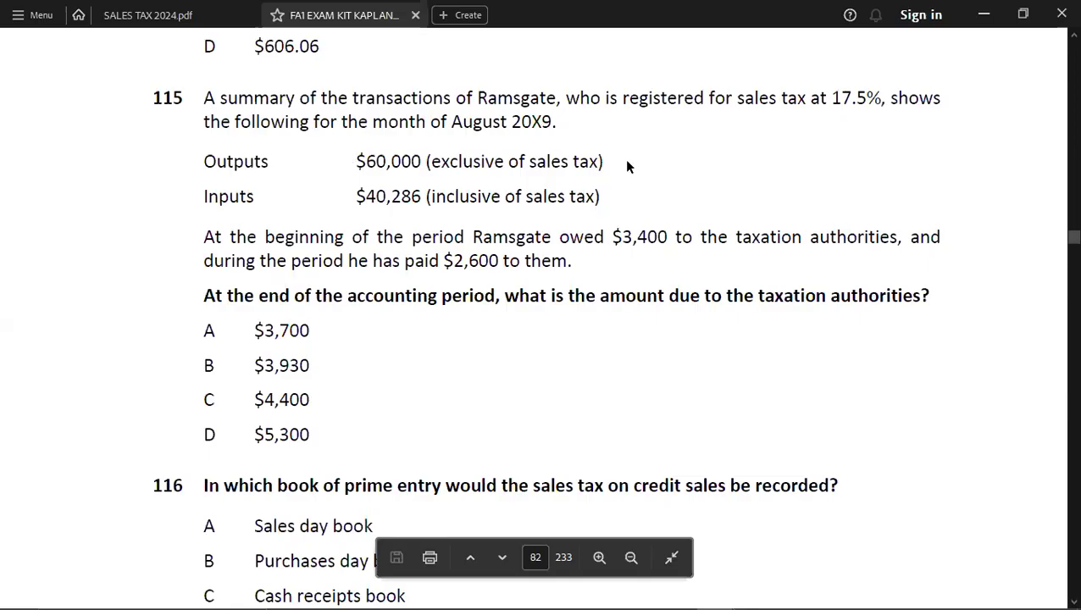
key(alt+Tab)
text(17.5/)
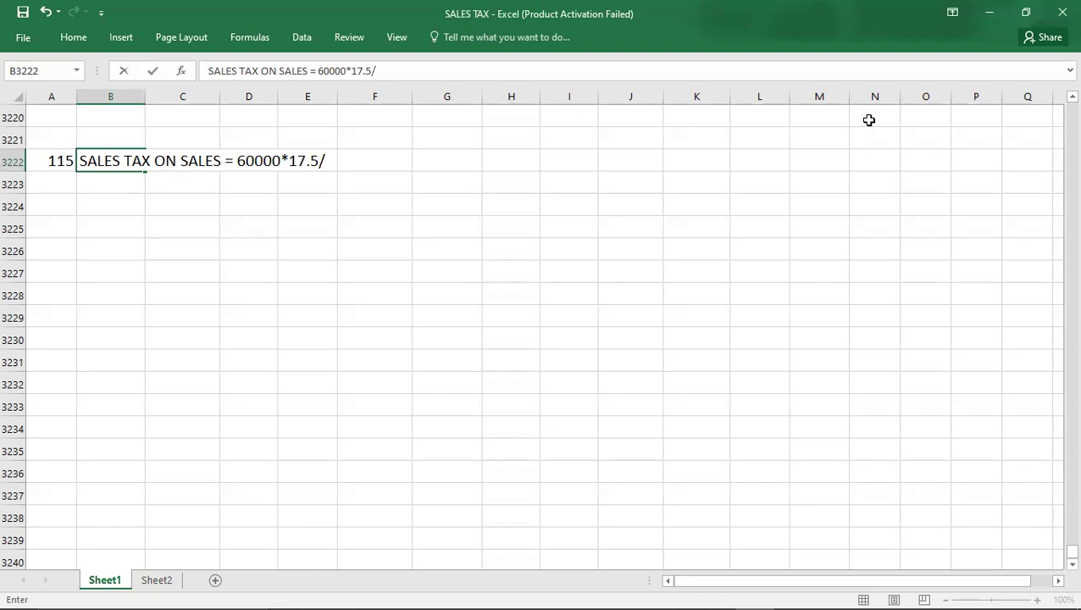
key(alt+Tab)
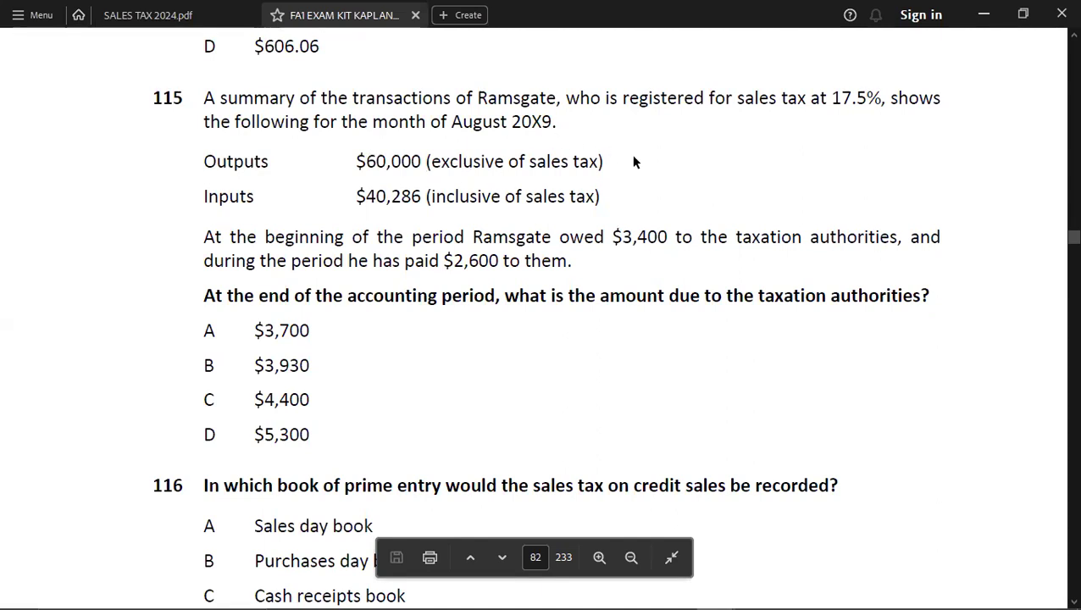
key(alt+Tab)
text(100 =)
key(Right)
key(Right)
key(Right)
key(Right)
key(Right)
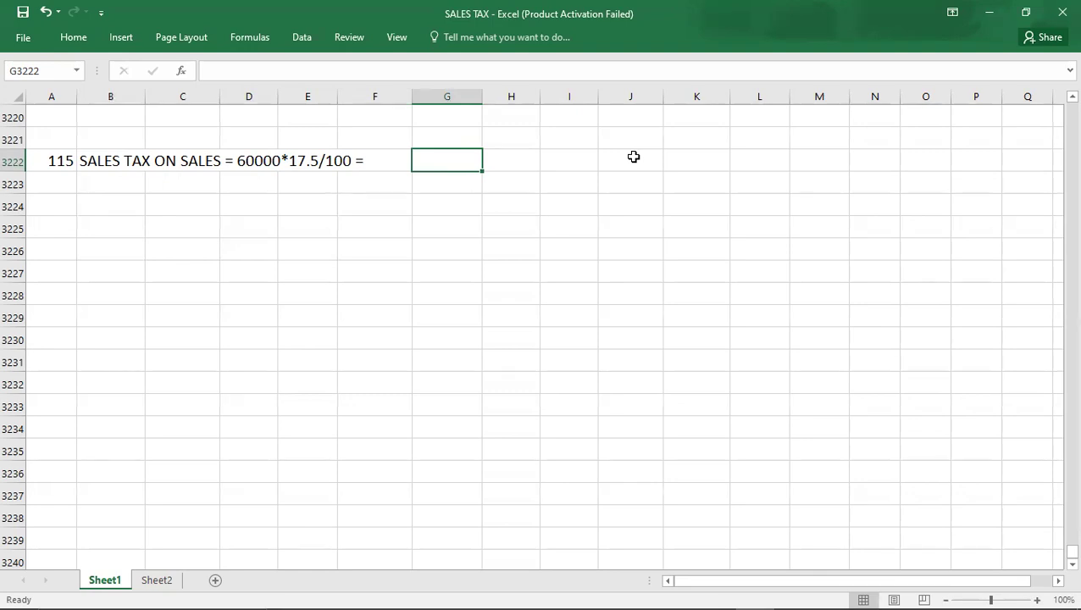
- Enter the sales tax on sales result 10500 in G3222, on the same row as its working
text(105)
key(Return)
key(Return)
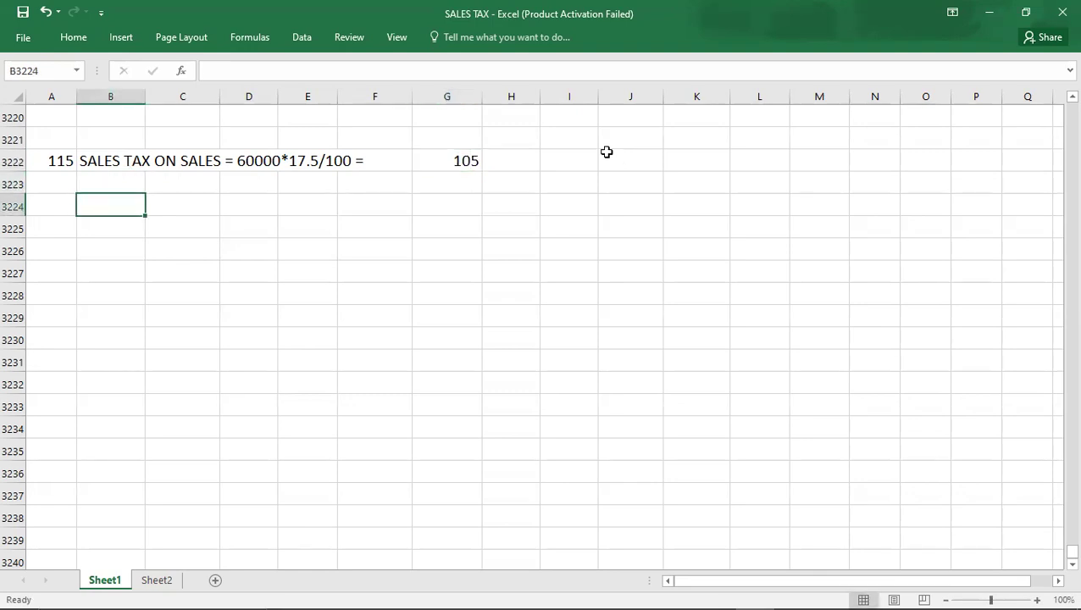
click(452, 167)
text(10500)
key(Return)
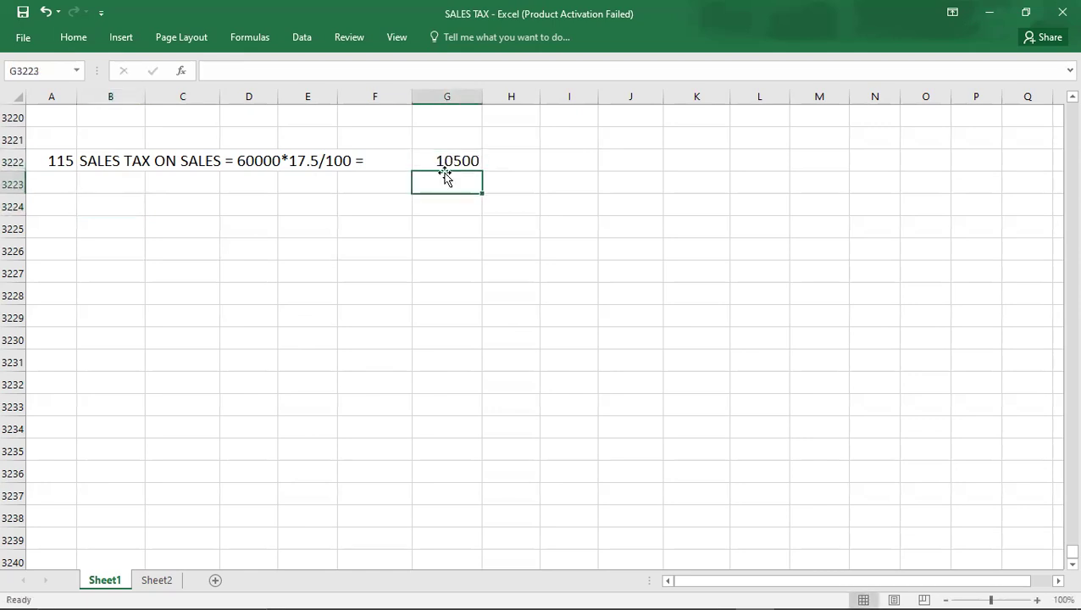
- Write "SALES TAX ON PURCHASES = 40286*17.5/117.5 = 6000" in B3224, taking the inputs figure from the exam kit PDF
click(119, 210)
text(SALES TAX ON PURCHASES)
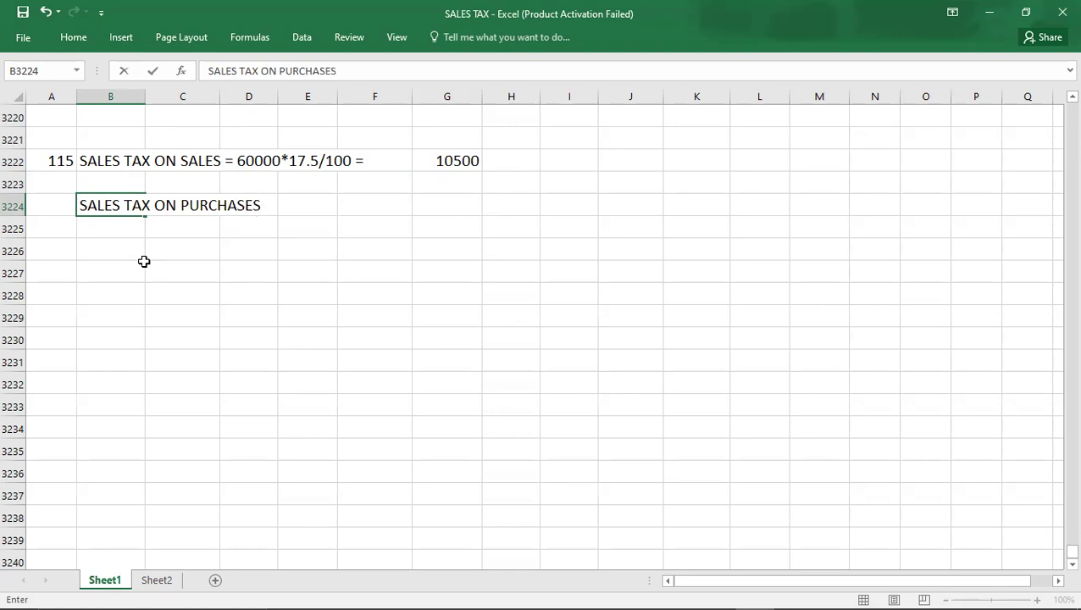
text( =)
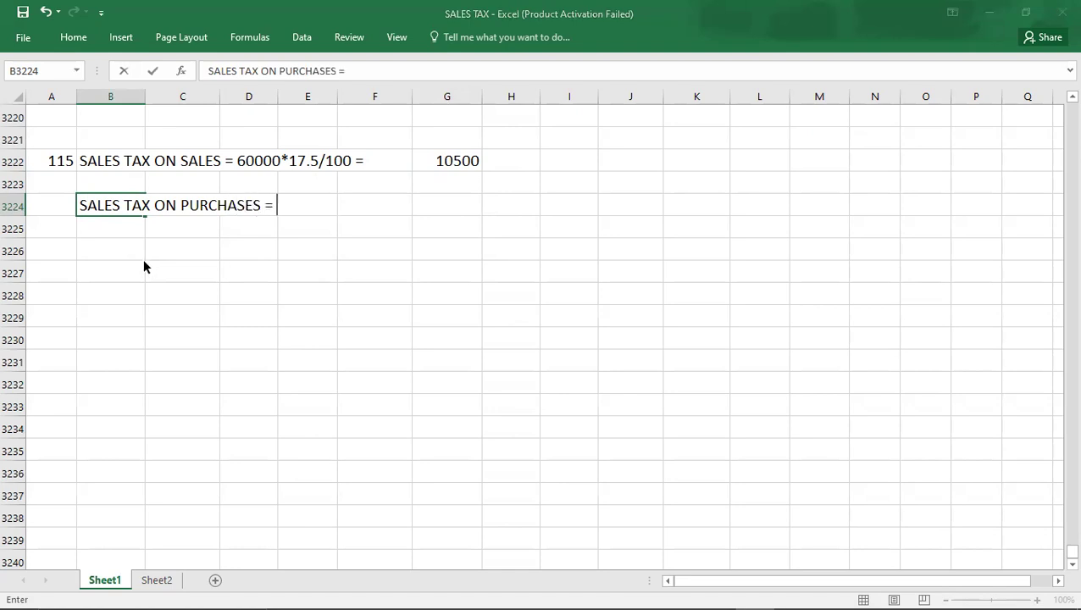
key(alt+Tab)
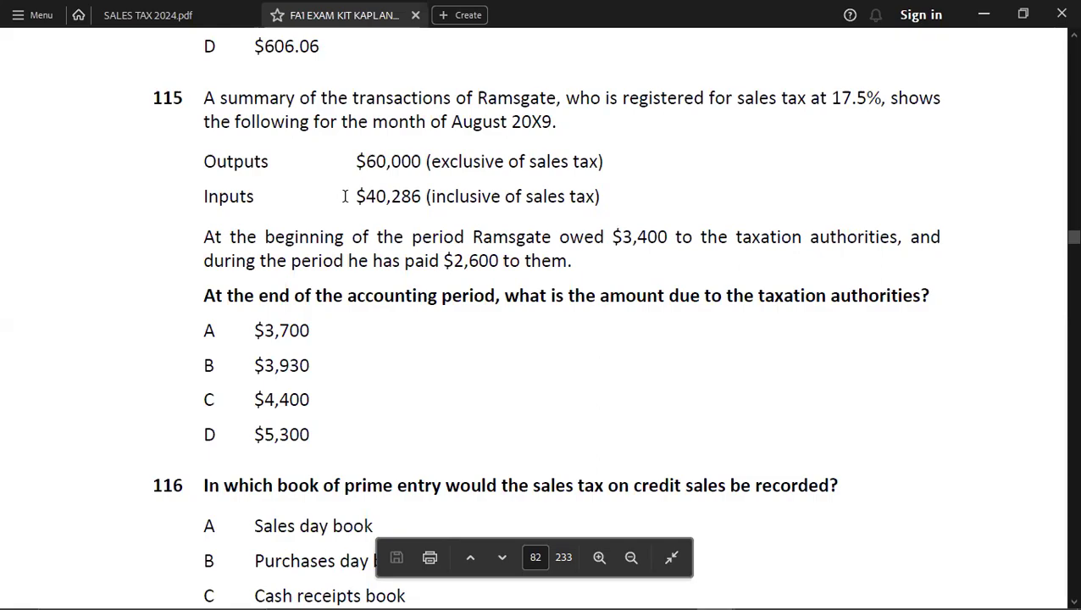
key(alt+Tab)
text(40286*17.5/)
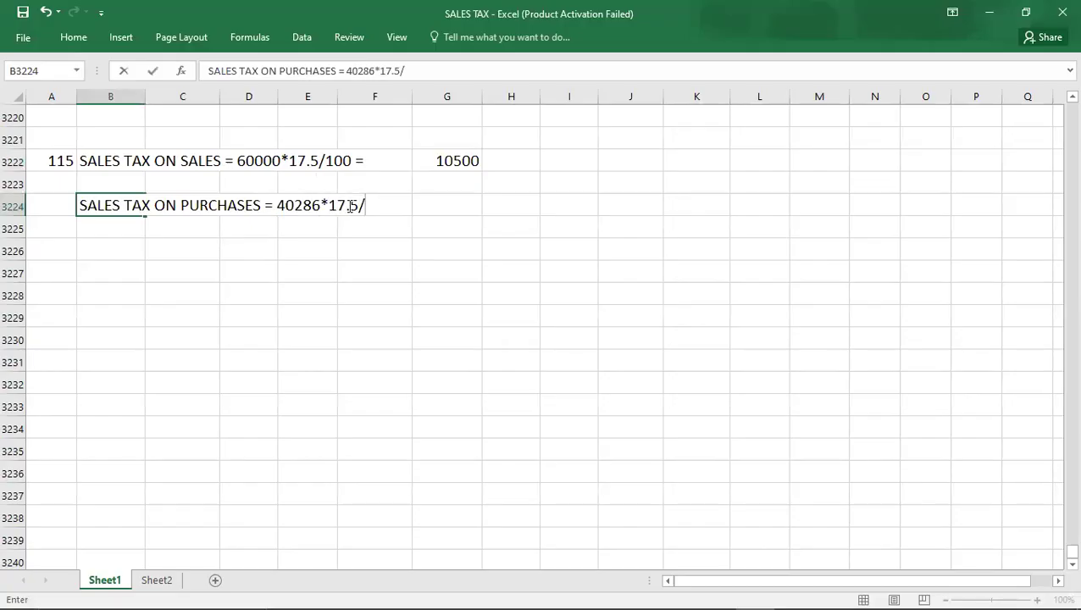
key(alt+Tab)
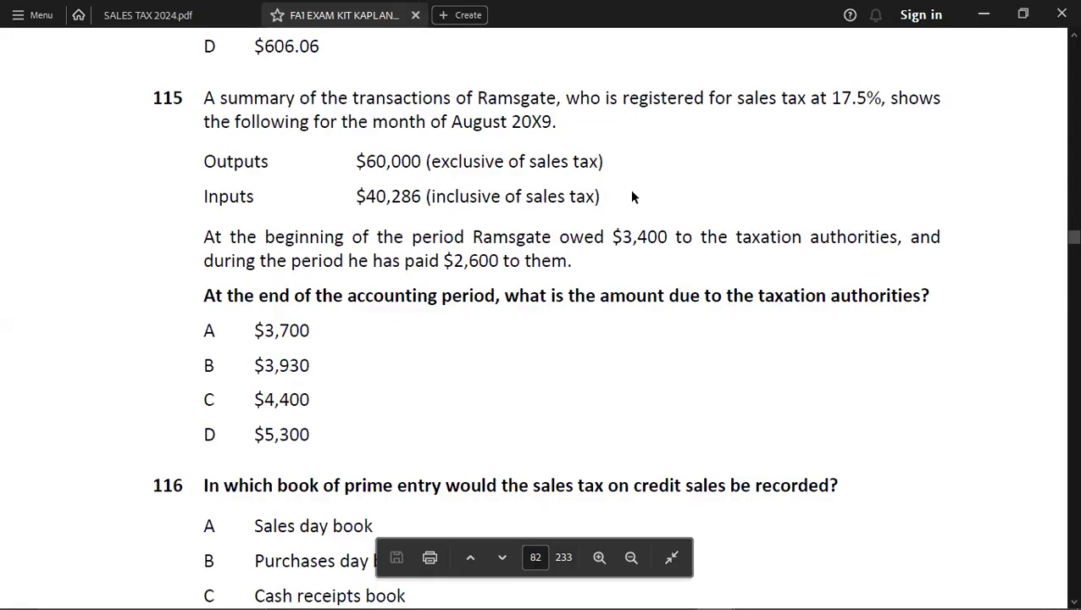
key(alt+Tab)
text(117.5 = 6000)
key(Return)
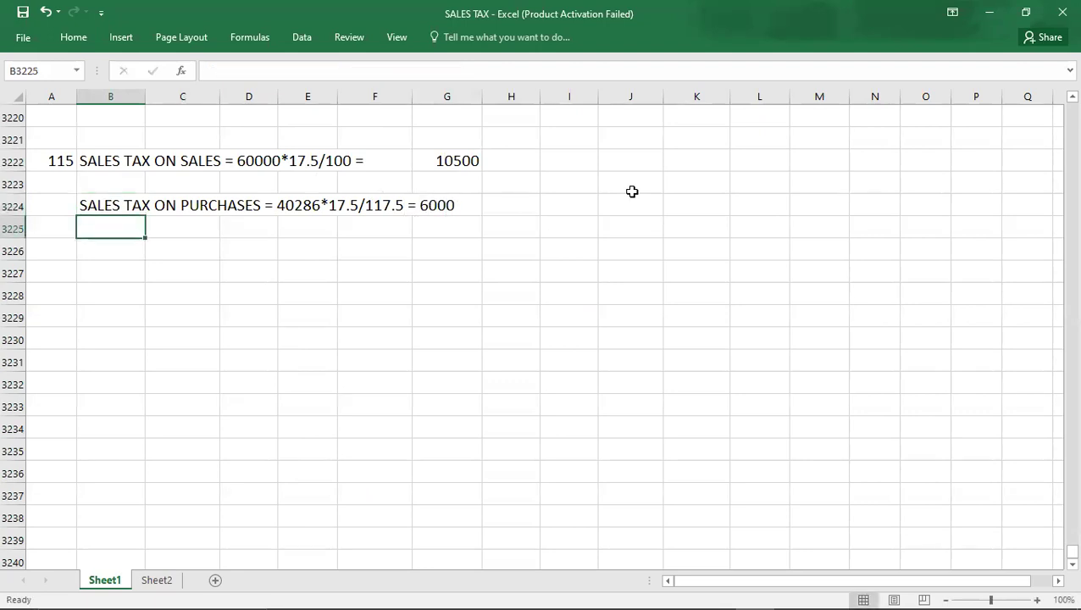
key(Return)
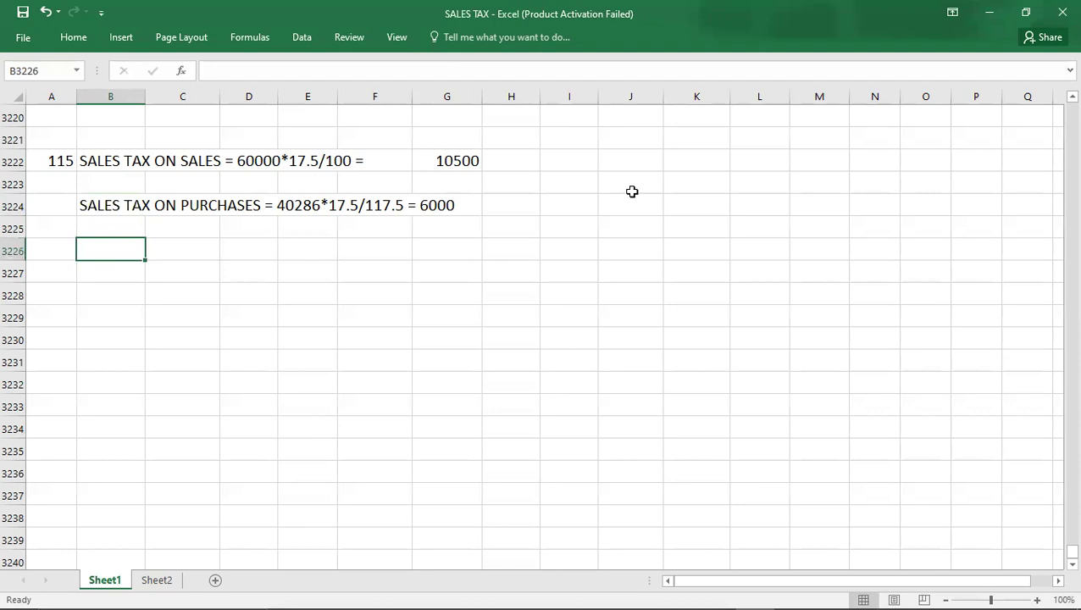
- Apply a bottom border across B3226:G3226 to form the top line of a T-account
key(shift+Right)
key(shift+Right)
key(shift+Right)
key(shift+Right)
key(shift+Right)
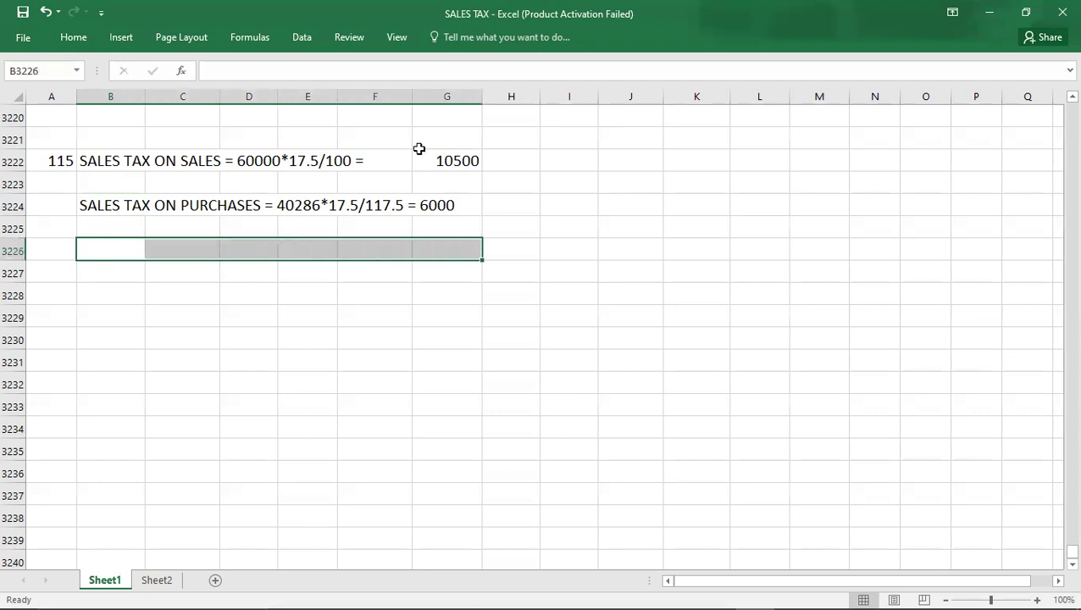
click(75, 37)
click(208, 91)
- Apply a left border to E3227:E3232 as the T-account's vertical divider
drag(308, 272, 306, 385)
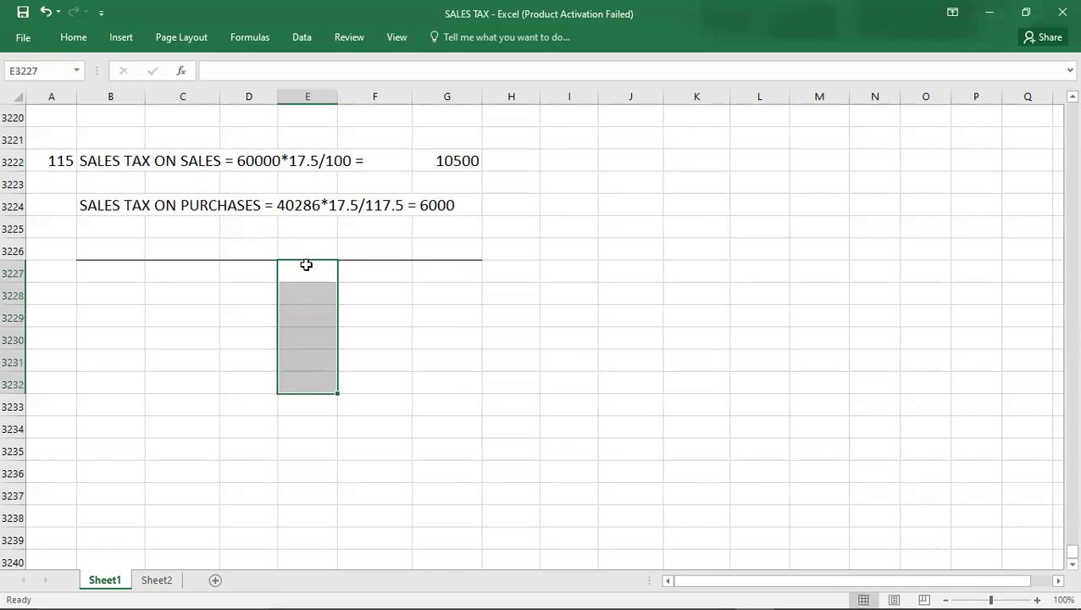
click(93, 34)
click(222, 87)
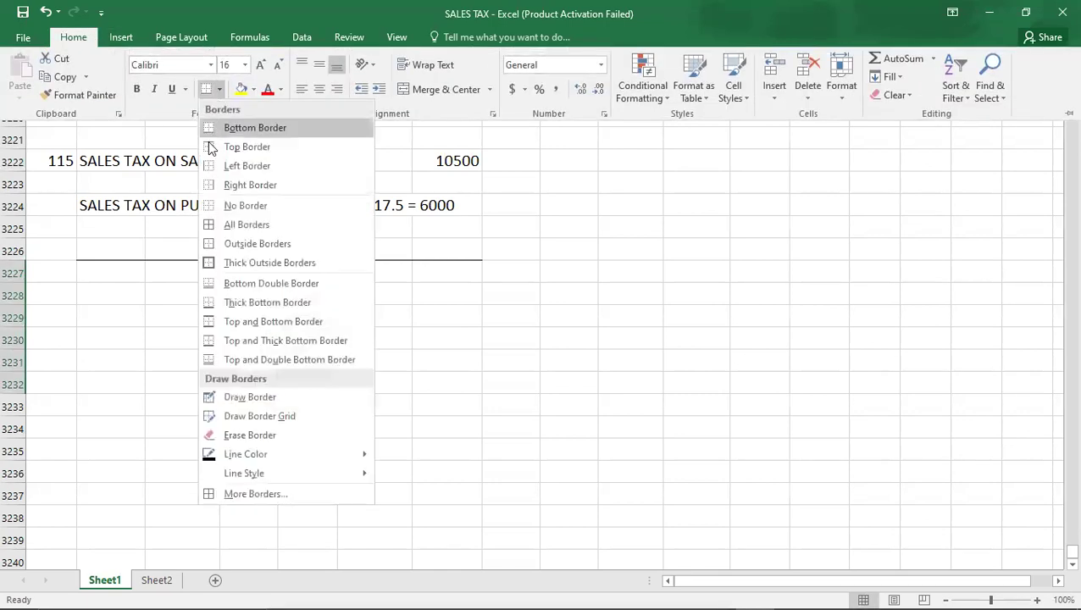
click(209, 166)
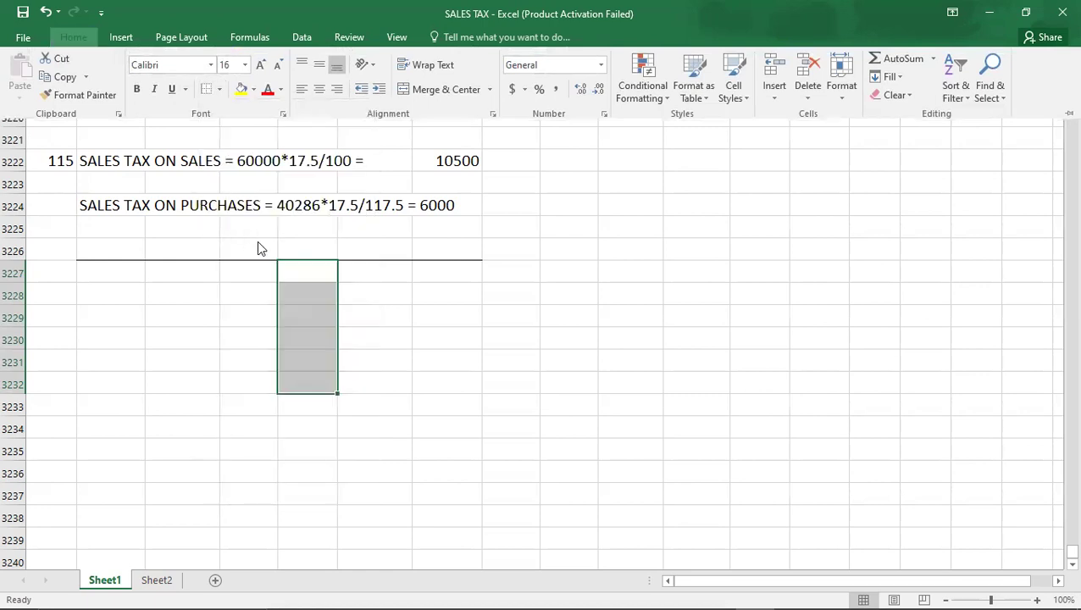
- Title the T-account "SALES TAX" in D3226, above the horizontal line
click(256, 240)
text(SALES TAX)
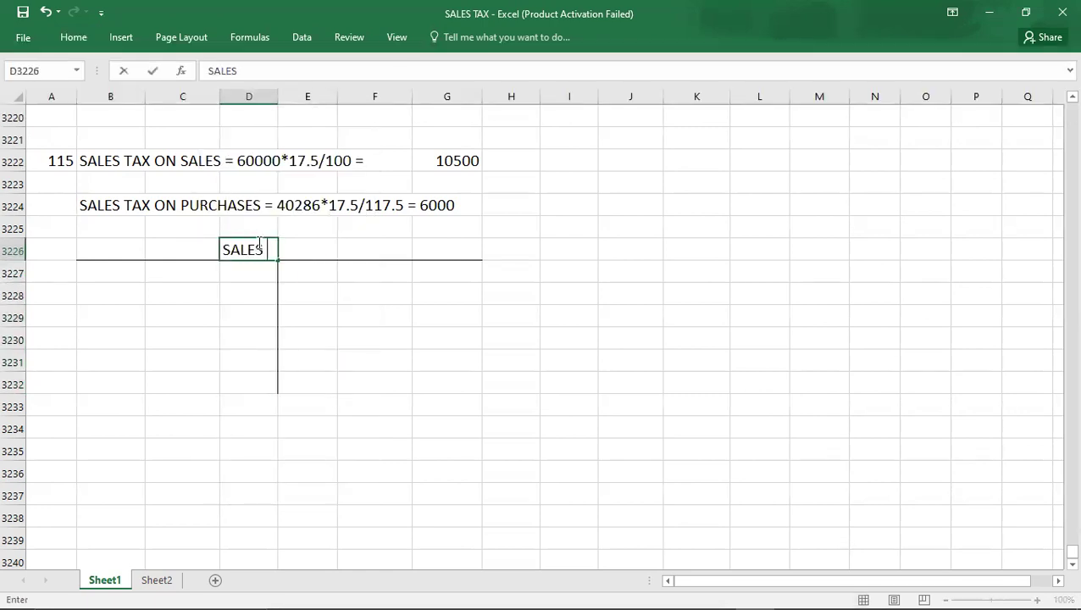
click(252, 269)
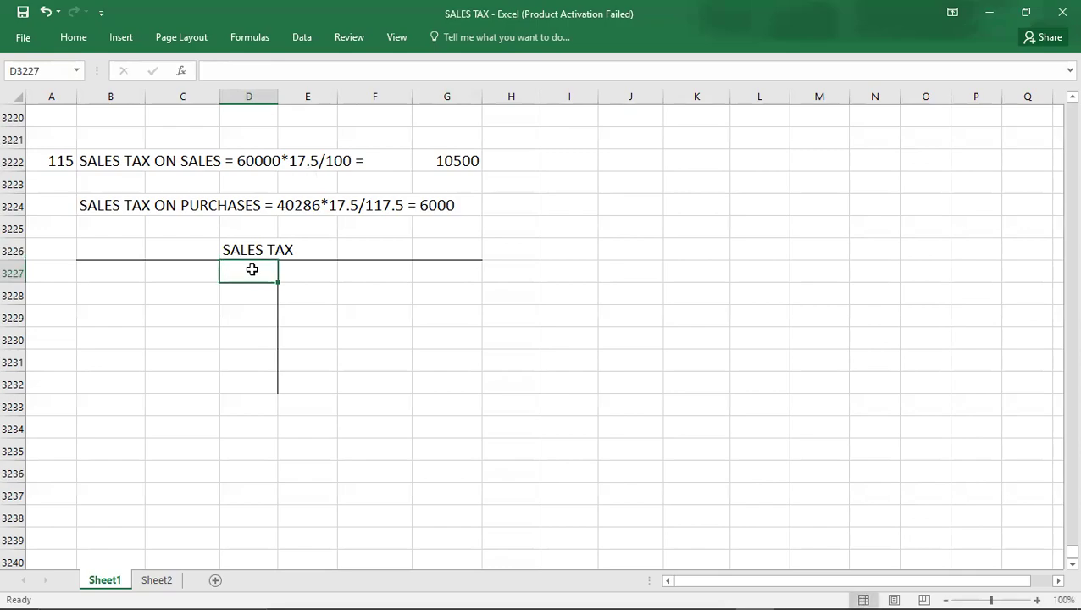
- Look up the opening amount owed in question 115 and enter it as "B/D" in F3227 with 3400 in G3227
key(alt+Tab)
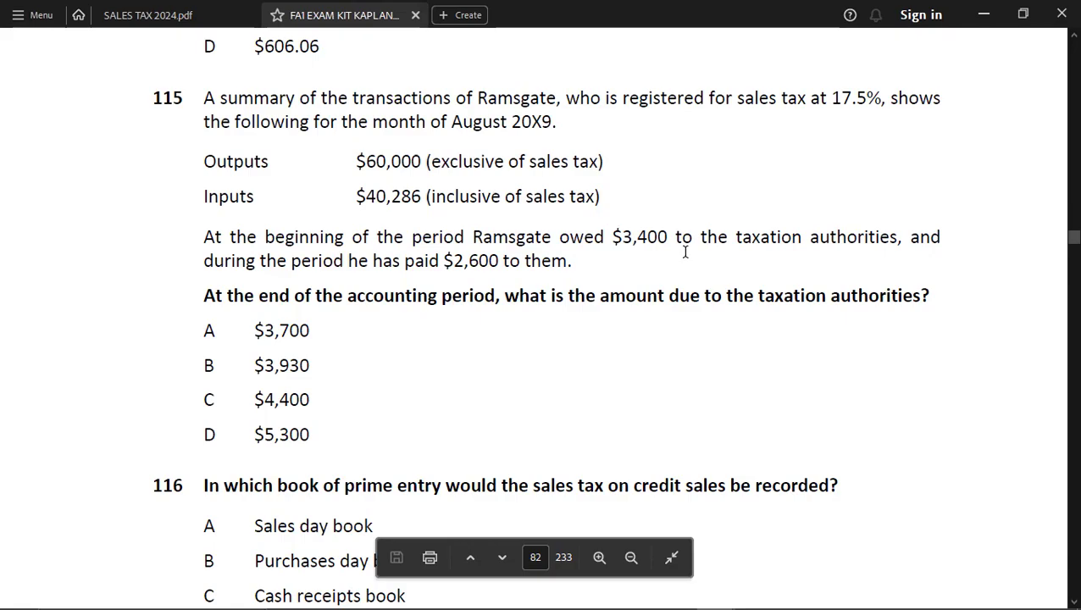
key(alt+Tab)
text(B/D)
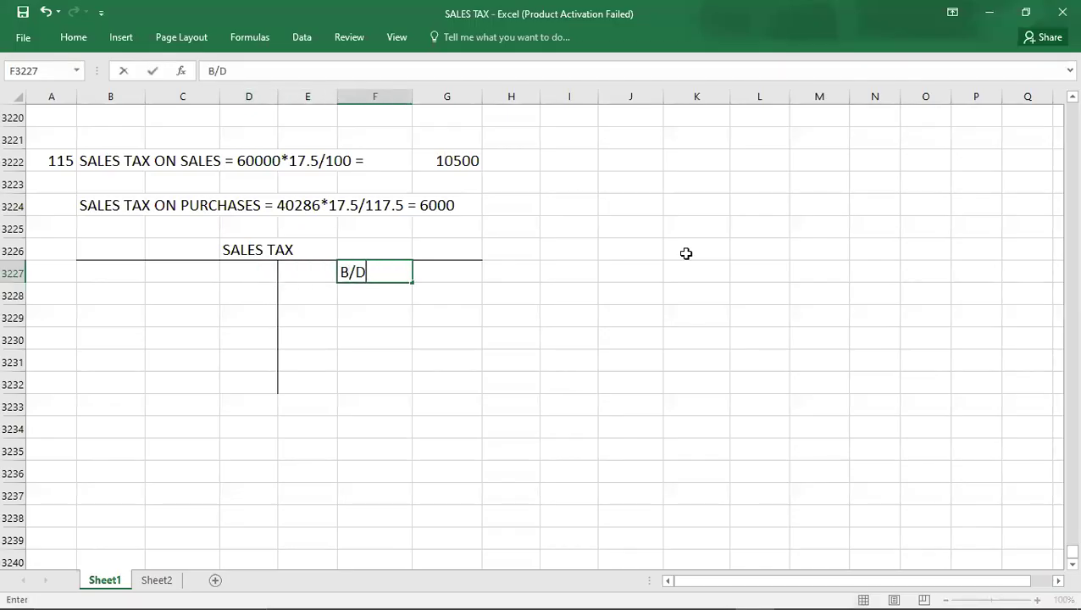
key(Tab)
text(3400)
key(Return)
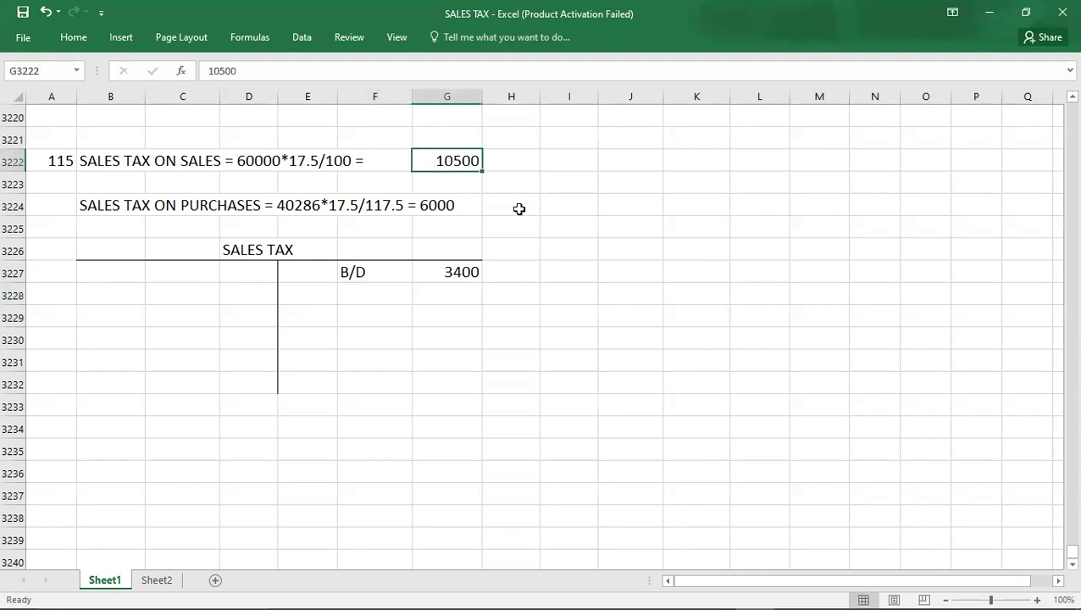
- Post the sales tax on sales, 10500, in G3228 and the sales tax on purchases, 6000, in D3227
click(455, 298)
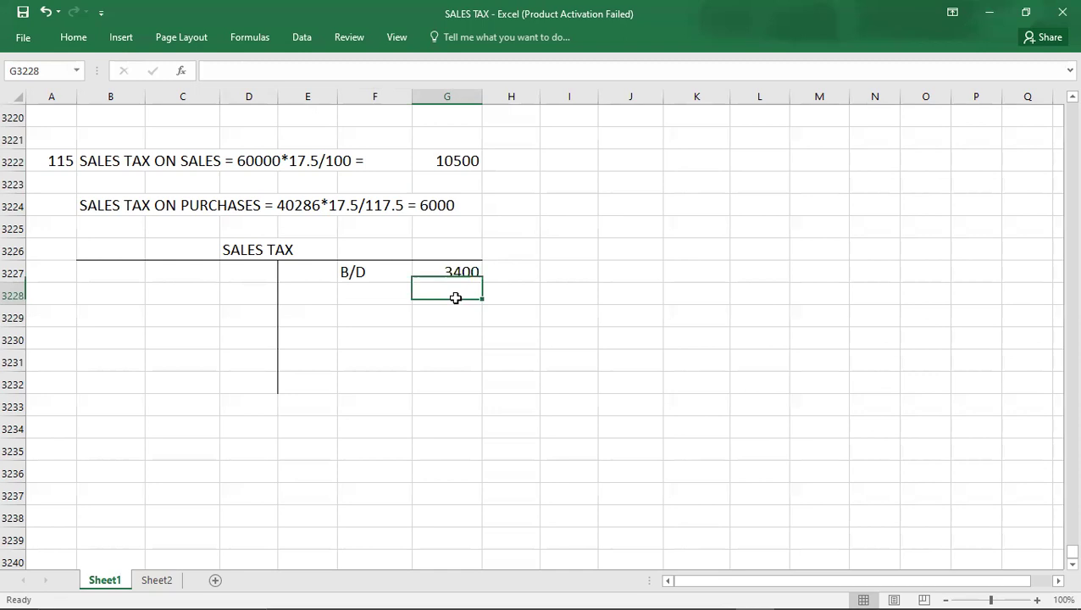
text(10500)
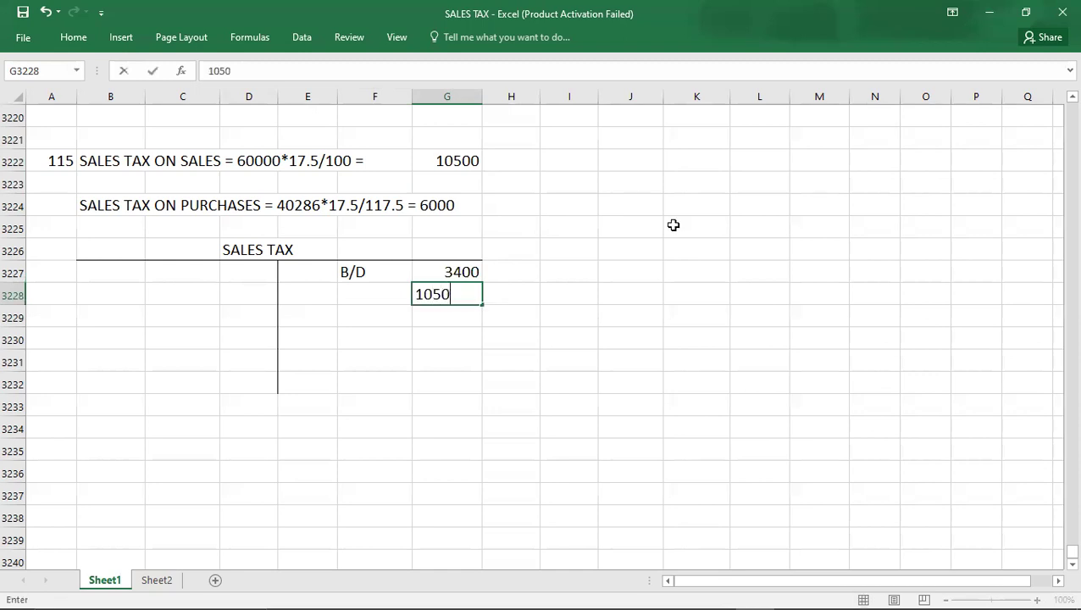
click(231, 271)
text(6000)
key(Return)
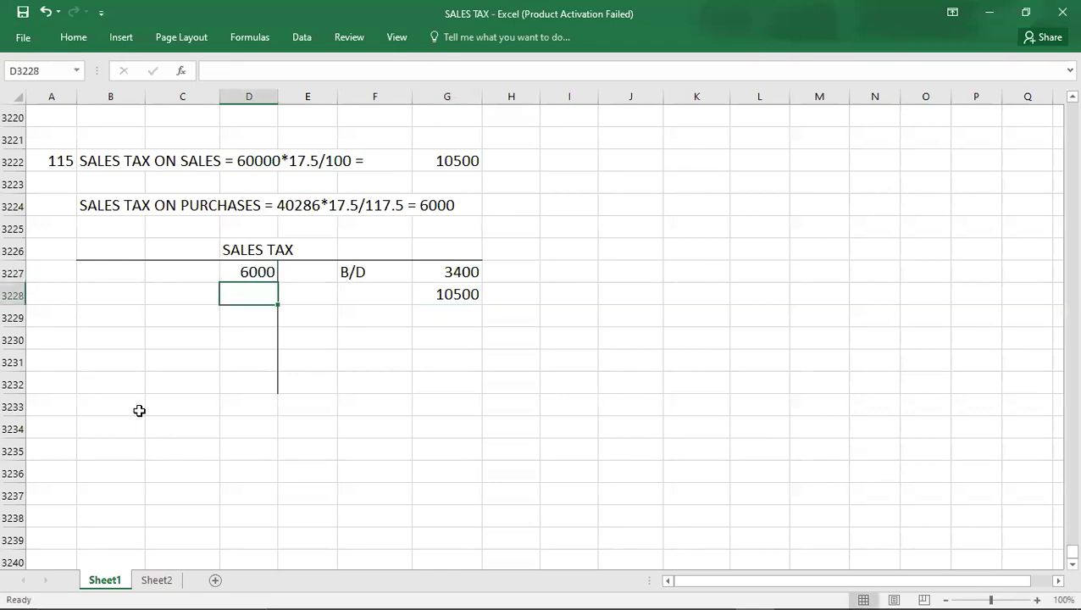
- Check the payment made to the tax authorities in question 115 and post 2600 on the debit side in D3228
key(alt+Tab)
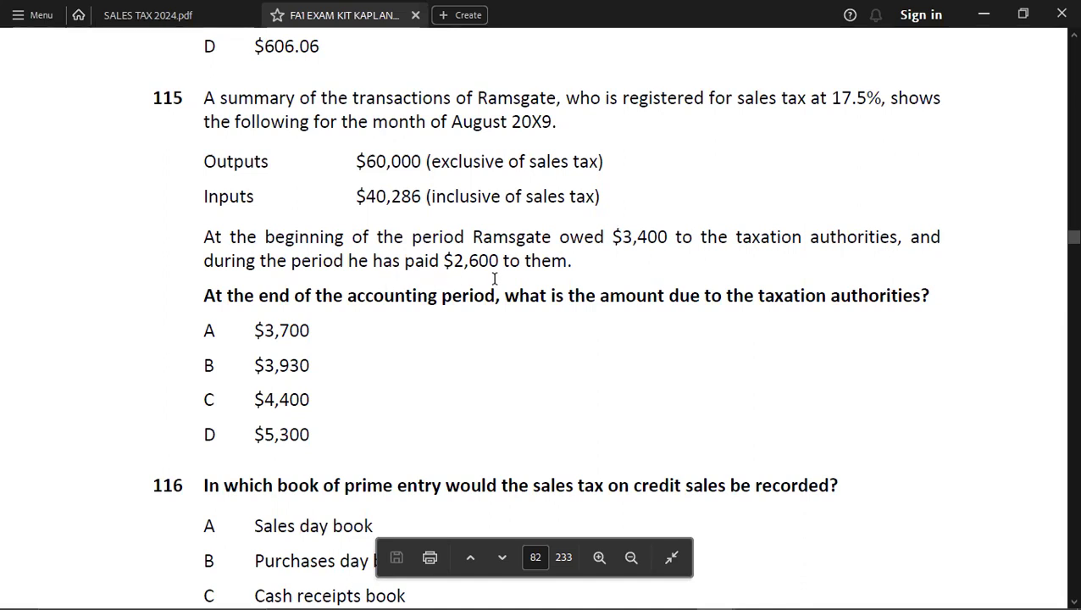
key(alt+Tab)
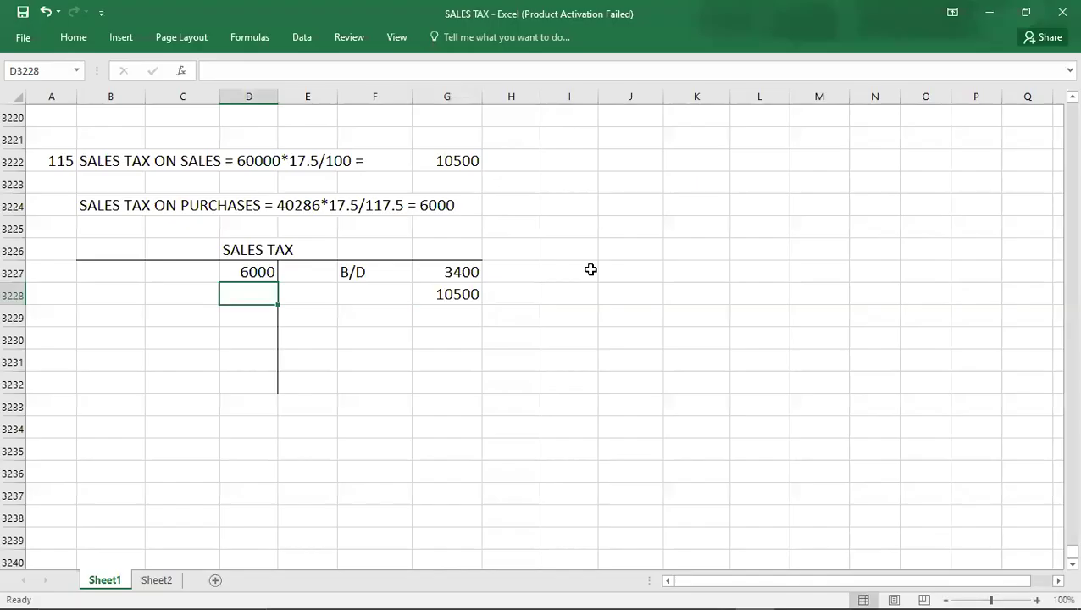
text(2600)
key(Return)
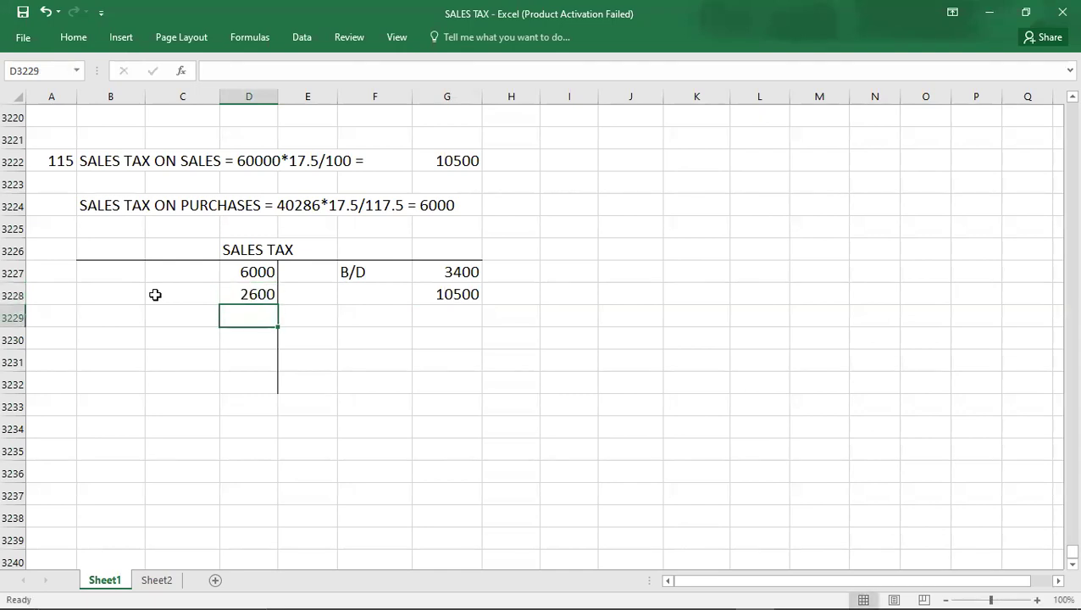
key(Left)
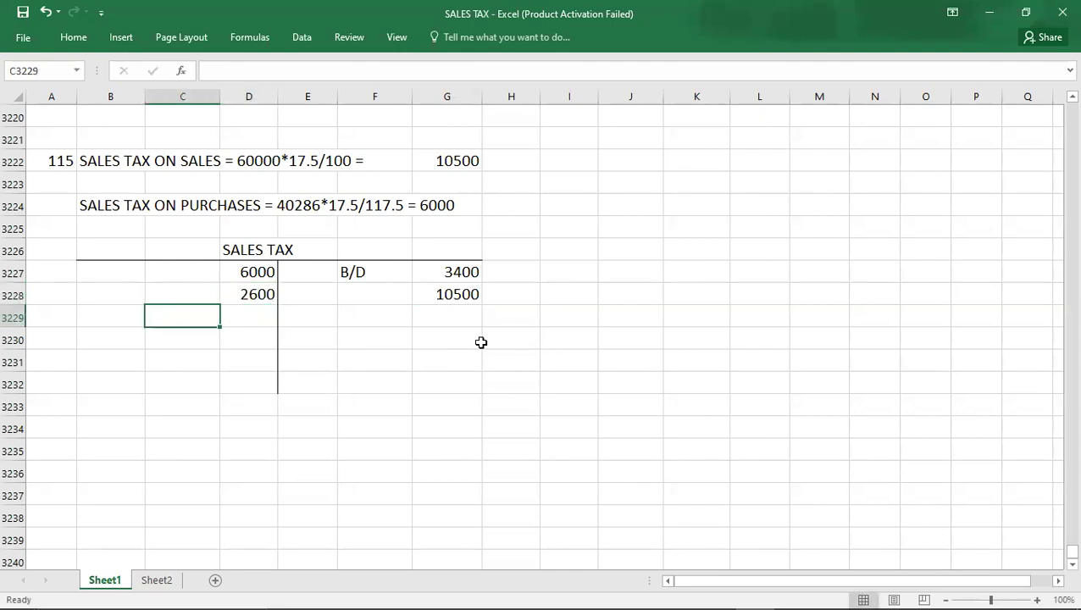
- Apply a top and double bottom border to G3230 and copy the formatting to D3230 for the account totals
click(455, 341)
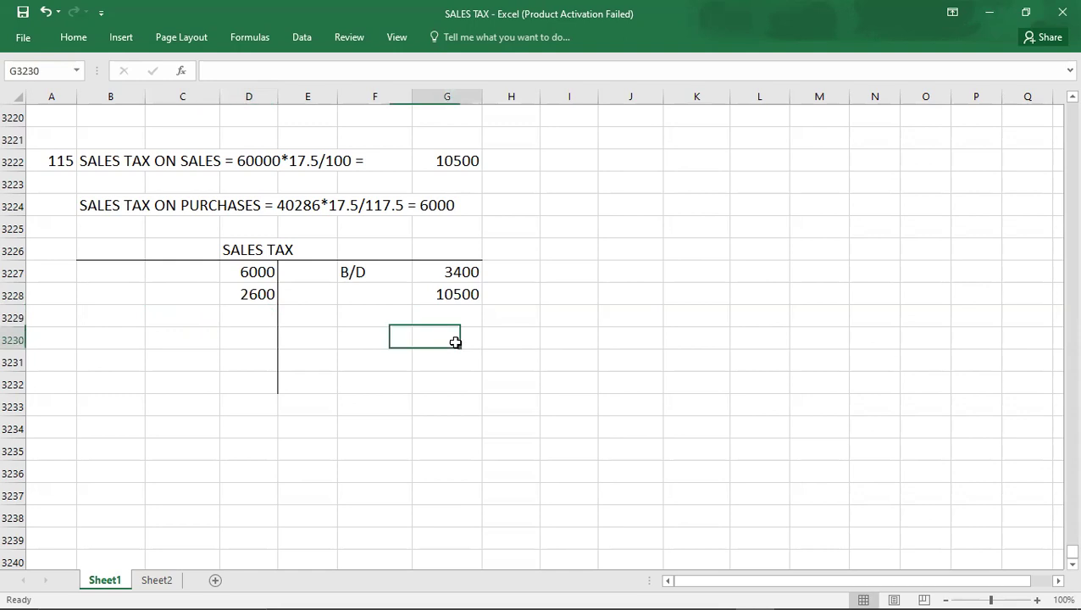
click(74, 38)
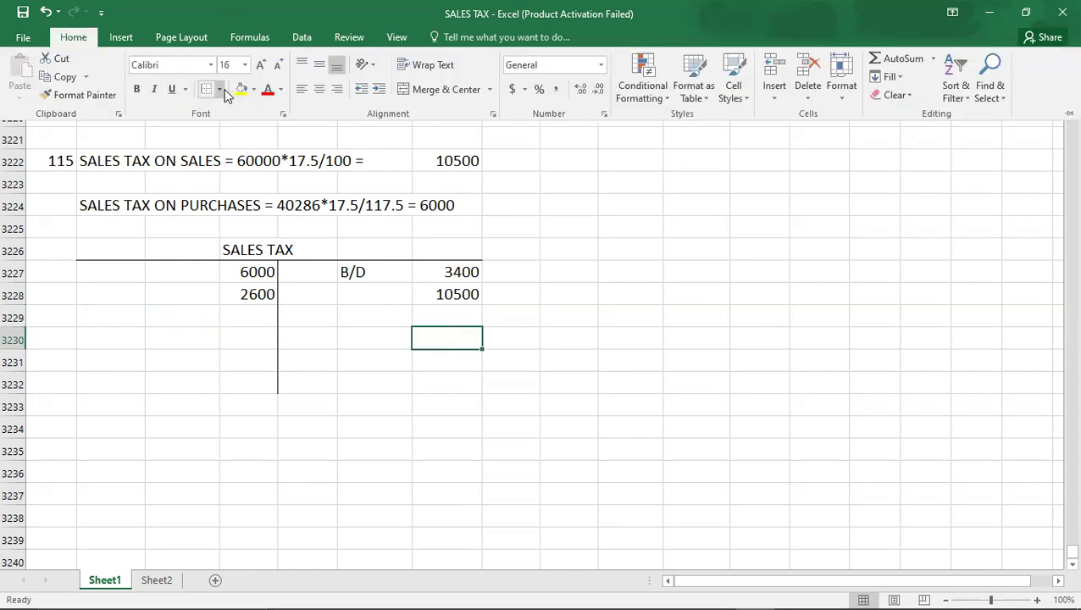
click(220, 89)
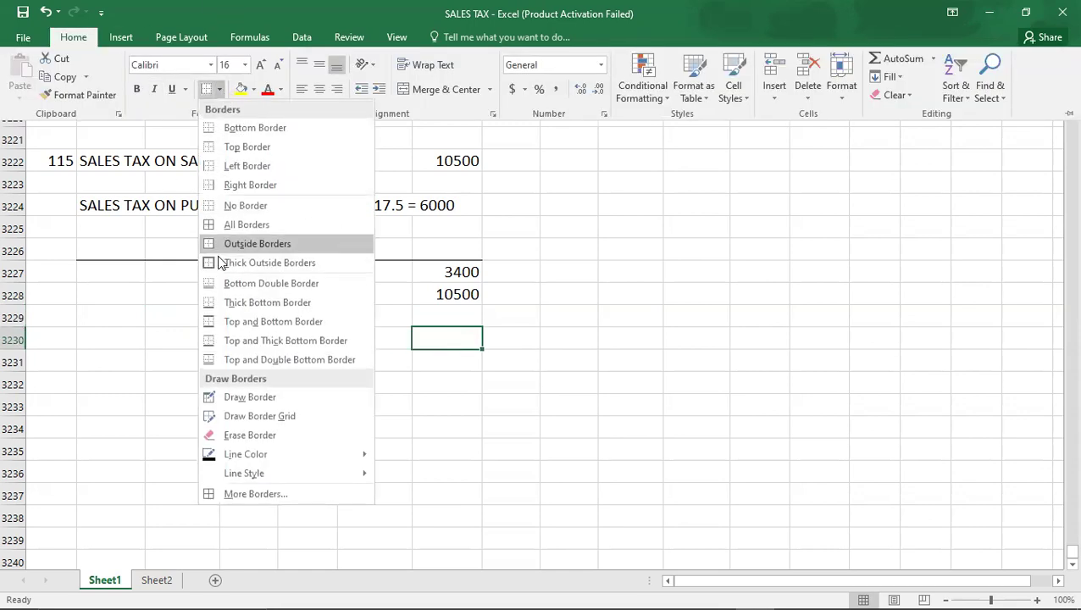
click(207, 359)
click(311, 405)
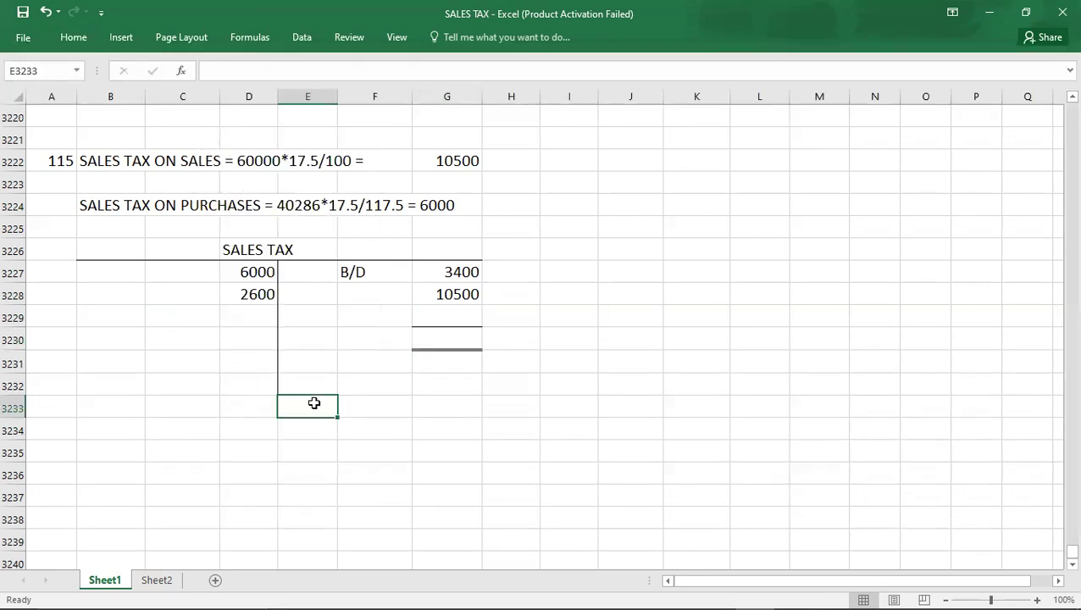
key(ctrl+z)
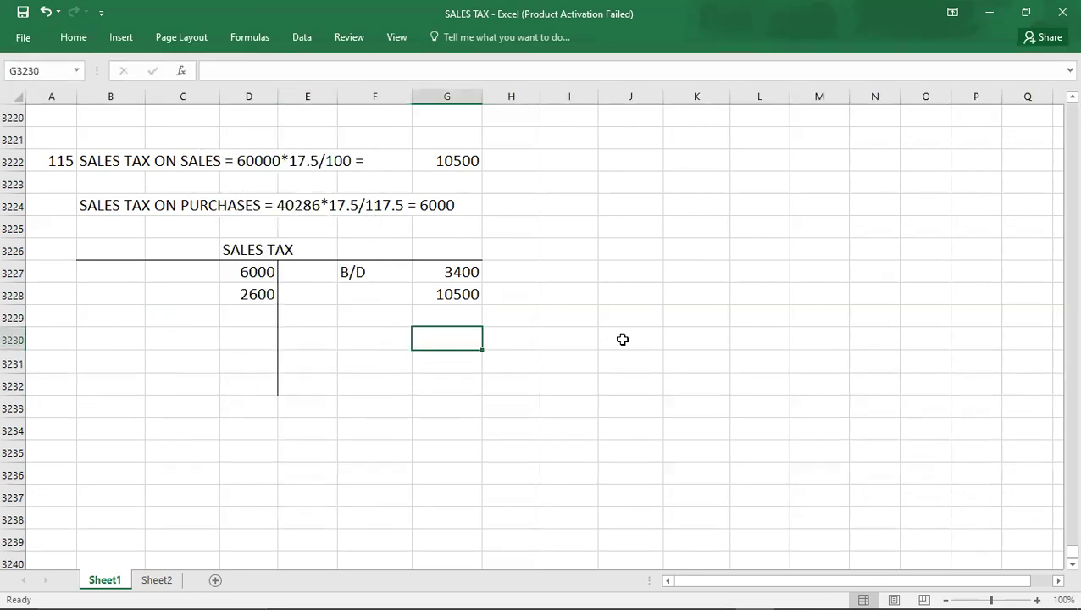
key(ctrl+c)
key(Left)
key(Left)
key(Left)
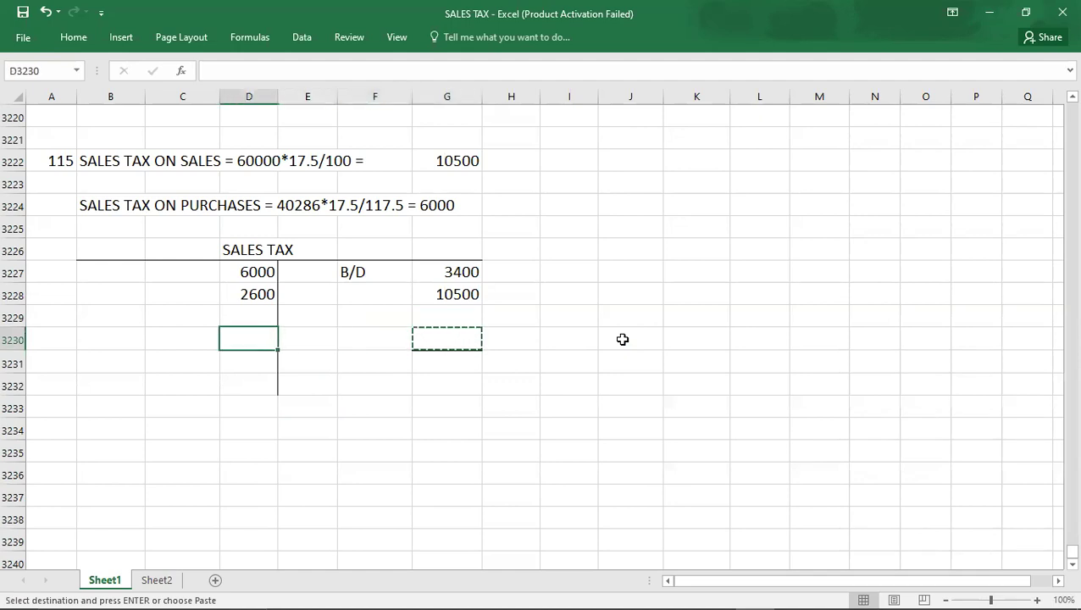
key(ctrl+v)
- Sum the credit entries in G3227:G3228 and enter 13900 as the credit-side total in G3230
key(Right)
key(Right)
key(Right)
key(Up)
key(Up)
key(Up)
key(shift+Down)
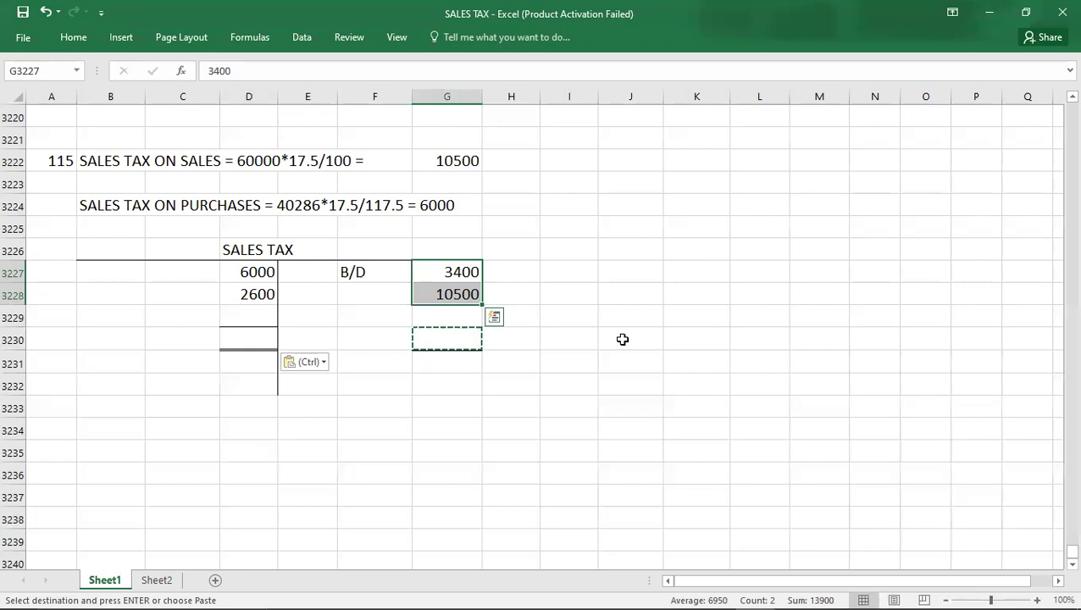
key(Down)
key(Down)
key(Down)
text(1300)
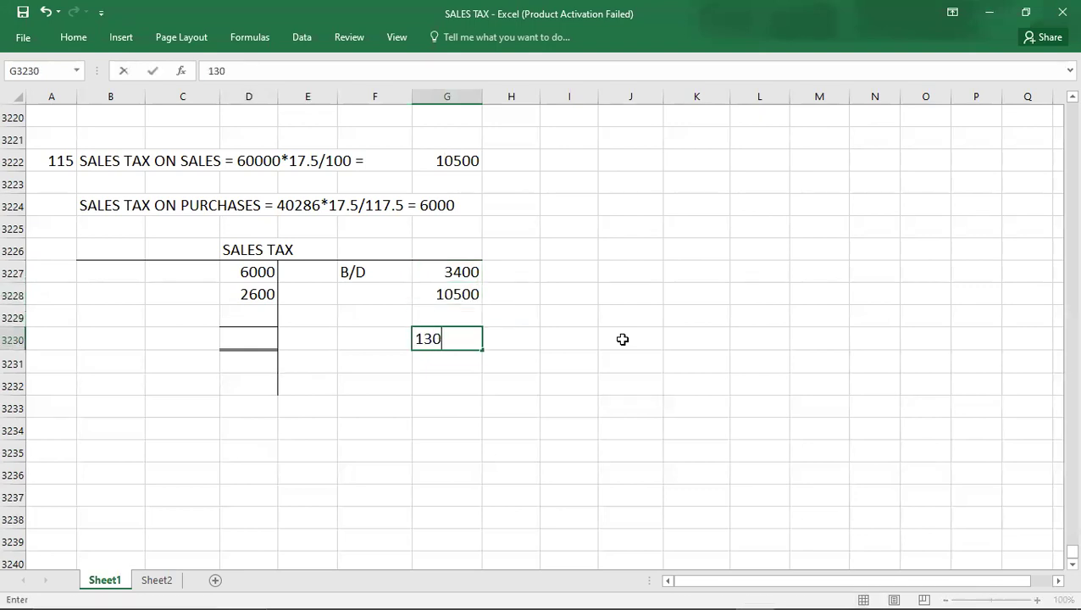
key(BackSpace)
key(BackSpace)
text(900)
- Enter the same total, 13900, on the debit side in D3230
key(Left)
key(Left)
key(Left)
text(1)
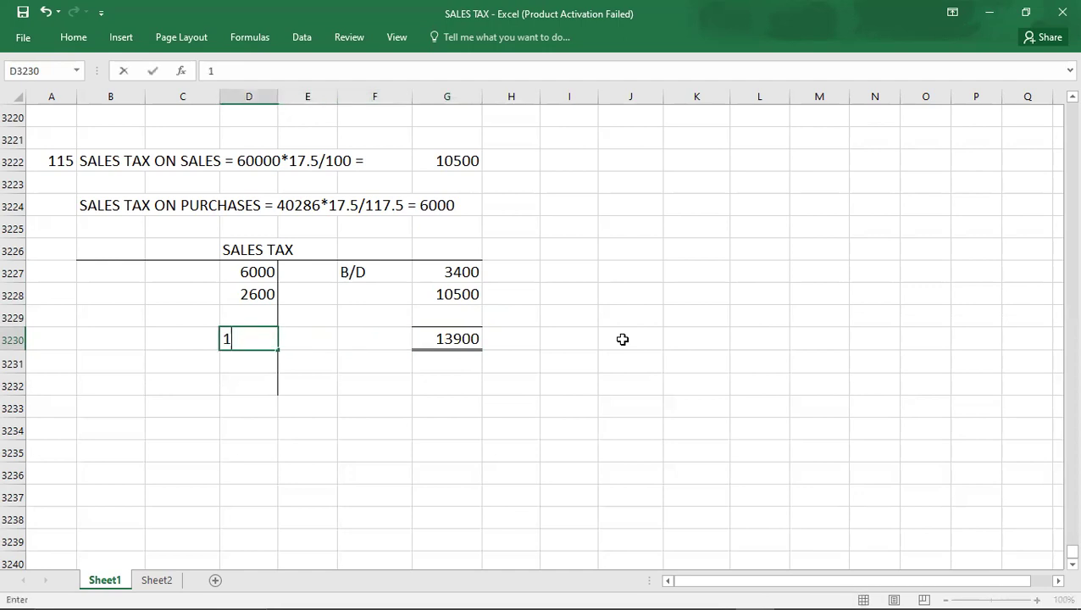
text(3900)
- Enter the closing balance label "C/D" in C3229 with 8600 in D3229
key(Up)
key(Left)
text(C/D)
key(Right)
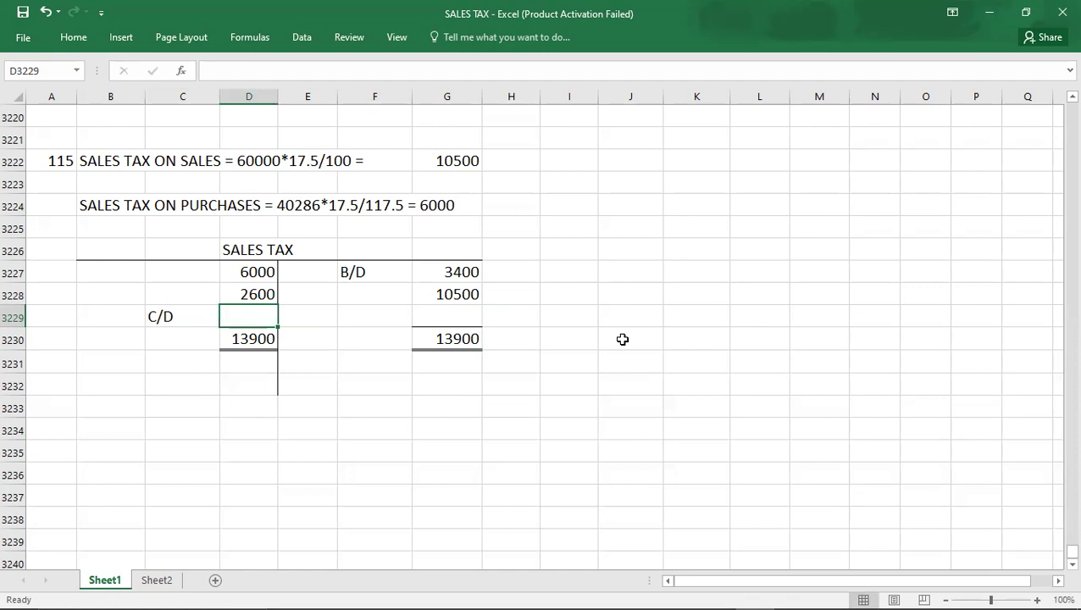
text(8600)
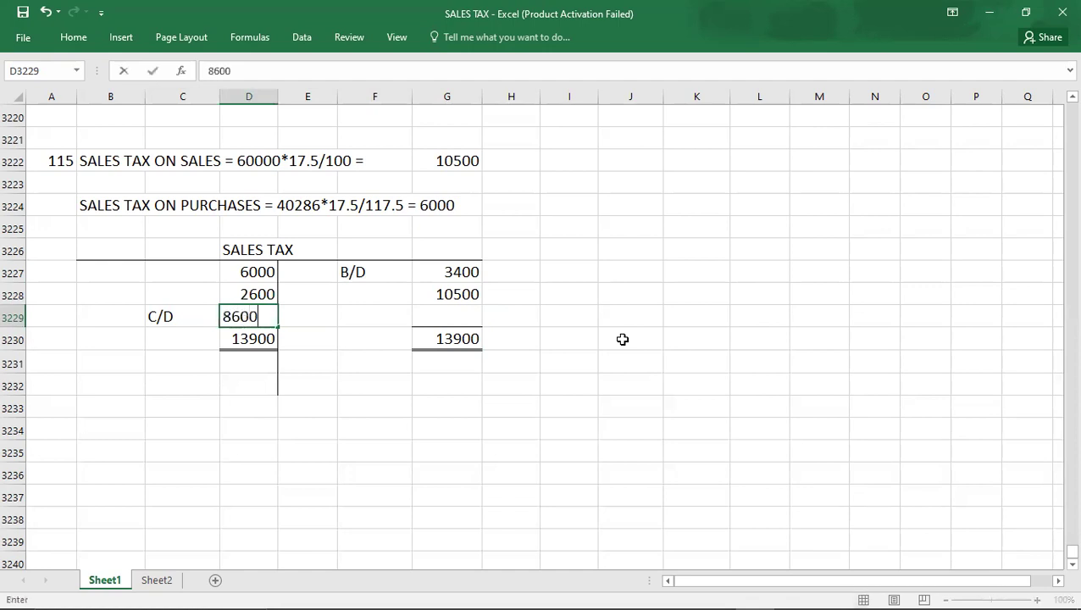
key(Return)
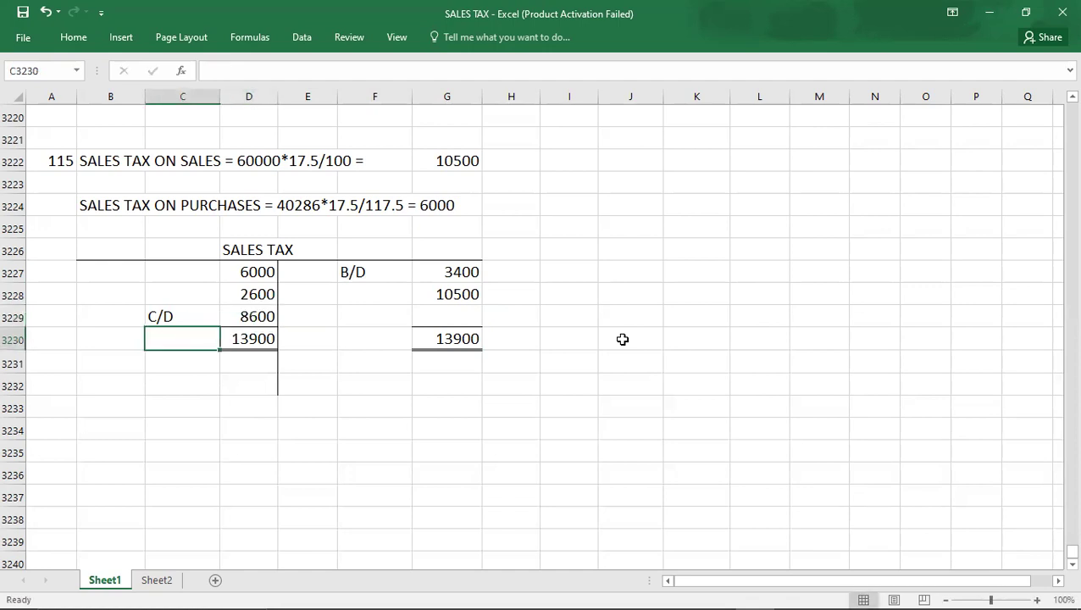
- Bring the balance down below the totals with "B/D" in F3231 and 8600 in G3231
click(357, 364)
text(B/D)
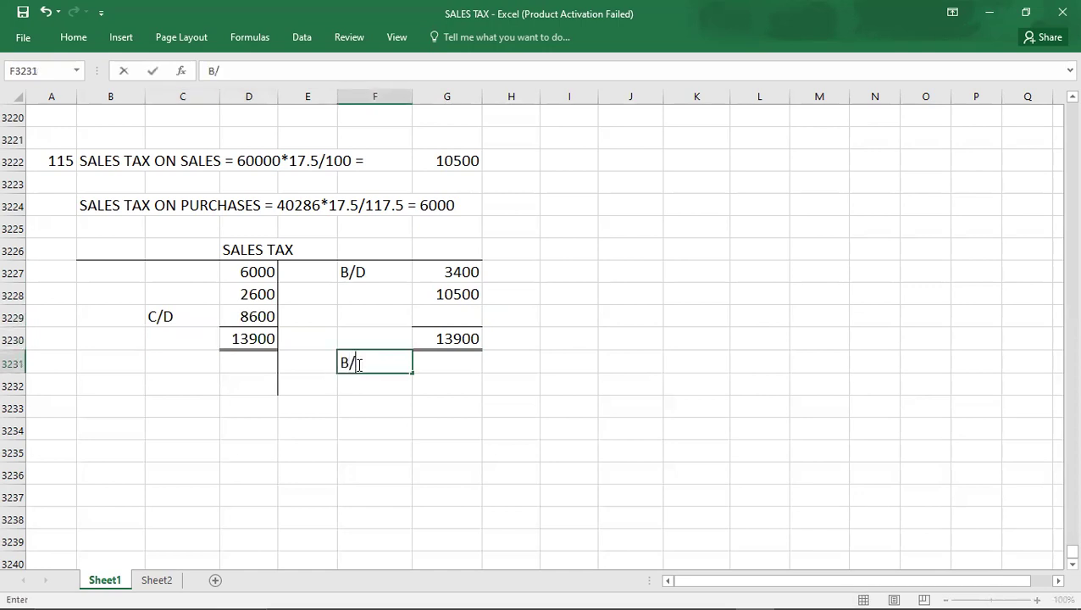
key(Right)
text(8600)
key(Return)
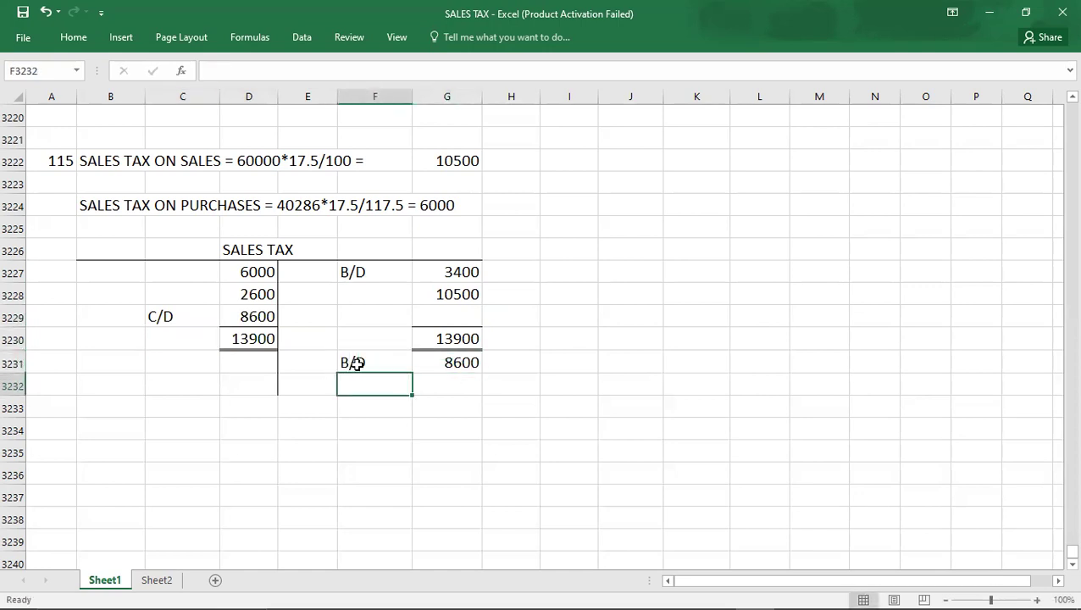
- Check the answer options of question 115 in the exam kit and correct the C/D balance in D3229 to 5300
click(49, 186)
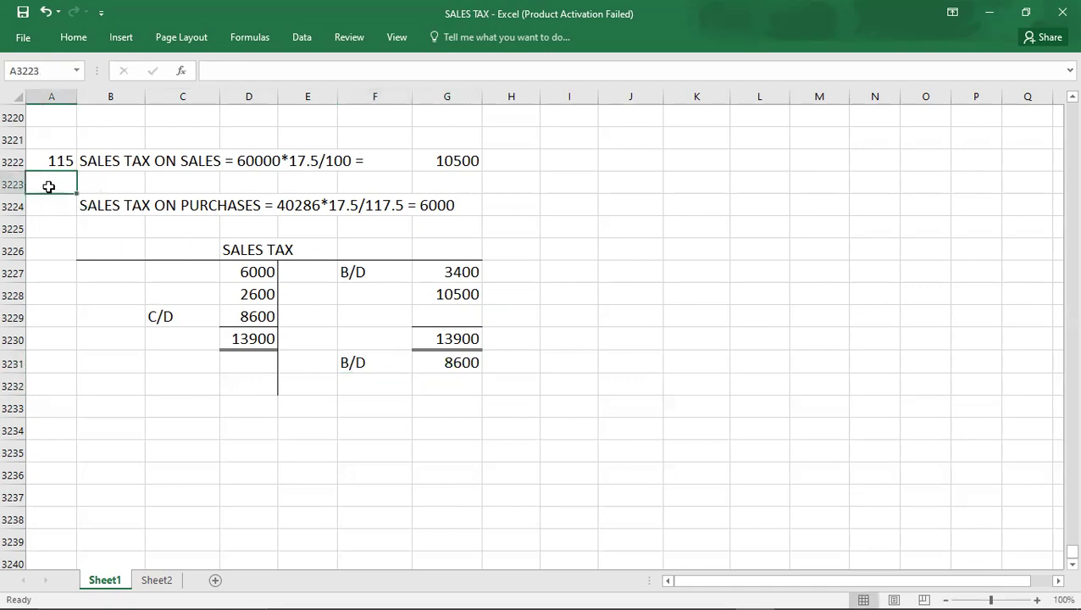
key(alt+Tab)
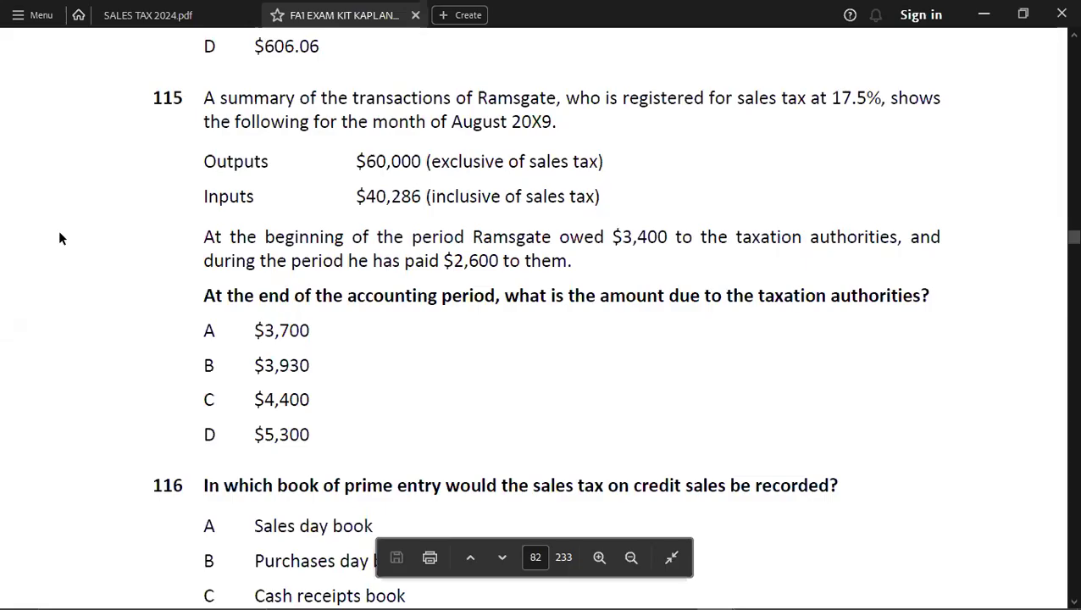
key(alt+Tab)
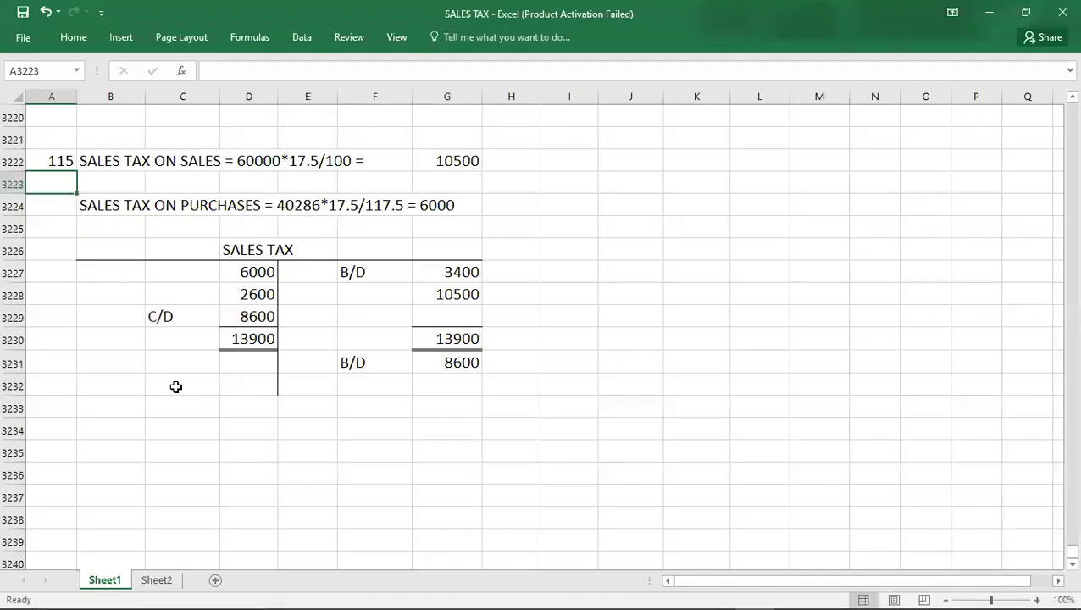
drag(244, 316, 136, 433)
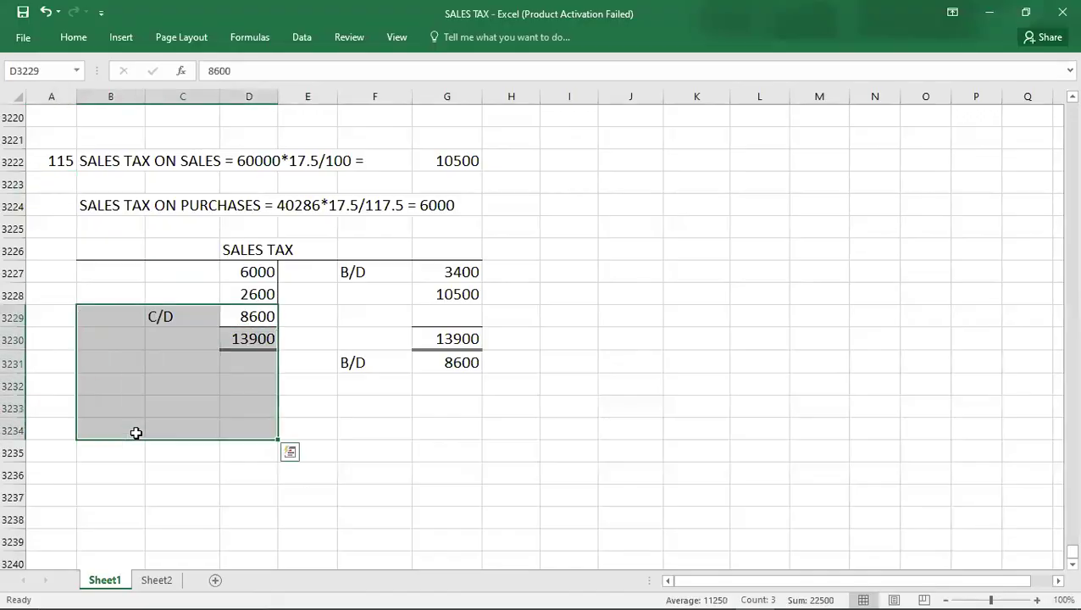
text(5300)
key(Return)
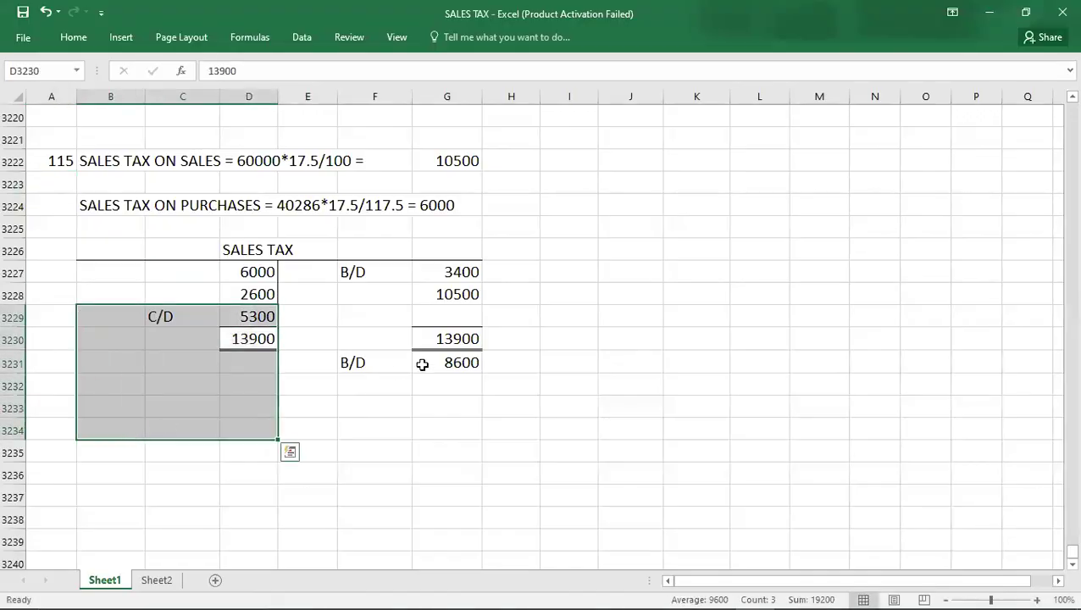
- Correct the brought-down balance in G3231 to 5300
drag(422, 365, 365, 449)
text(5300)
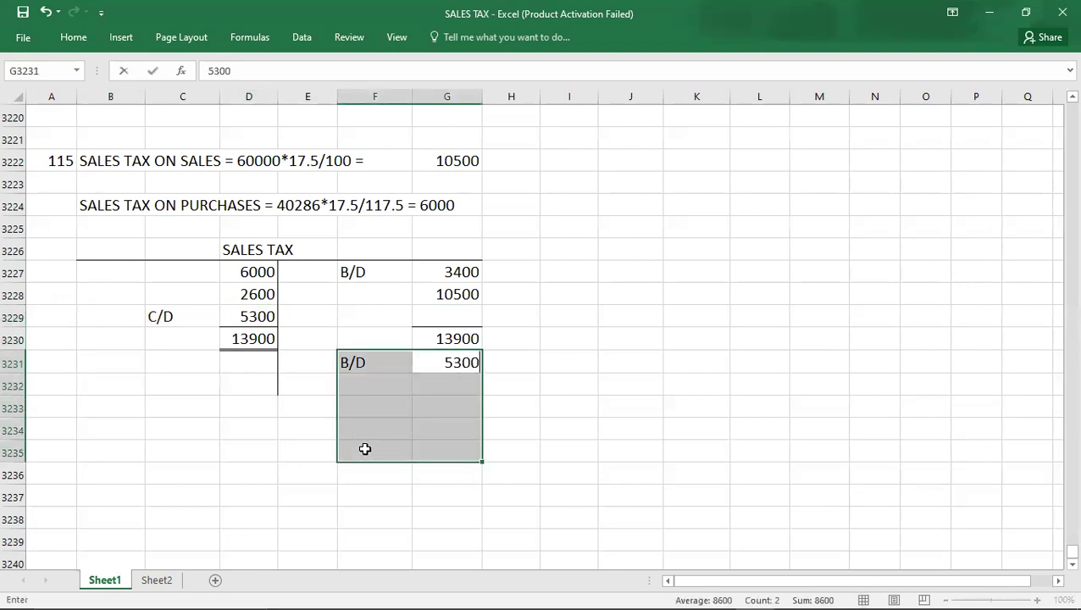
key(Return)
click(183, 445)
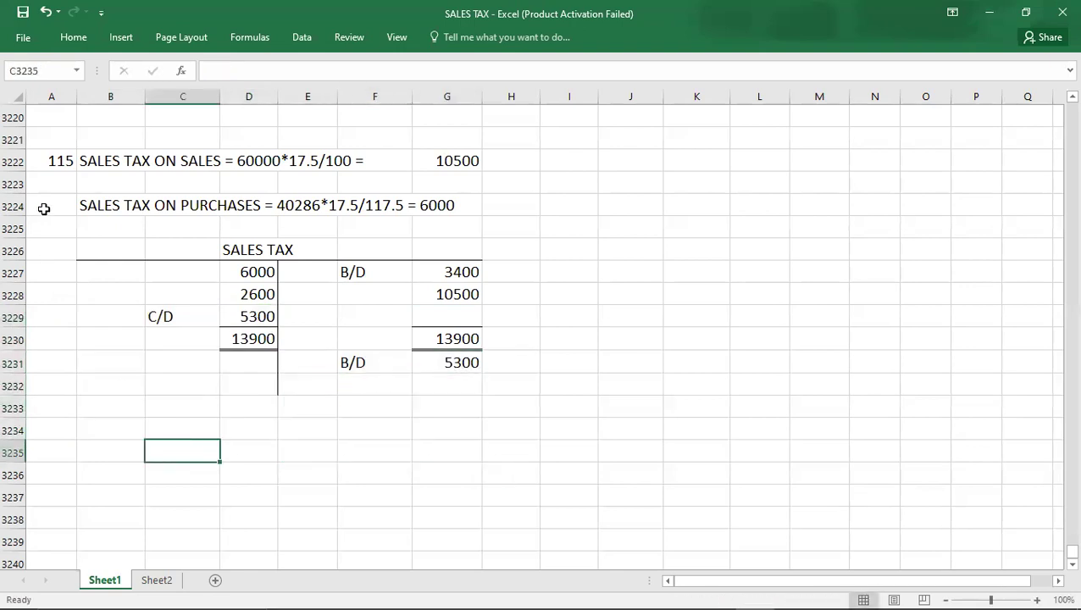
- Enter "D" in A3223 as the answer to question 115 and check it against the options in the exam kit
click(58, 182)
text(D)
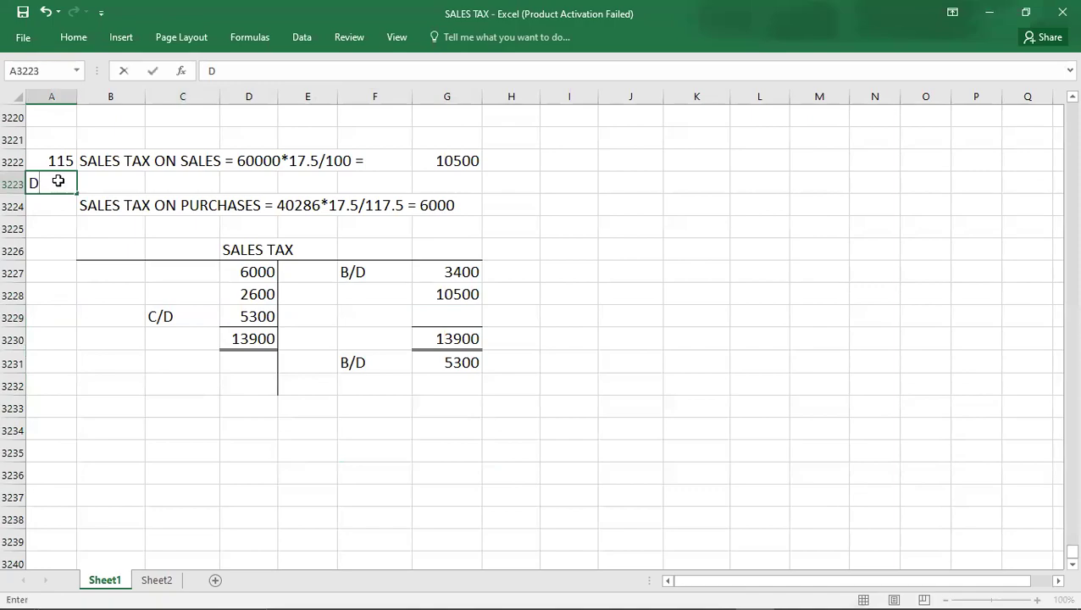
click(57, 181)
key(alt+Tab)
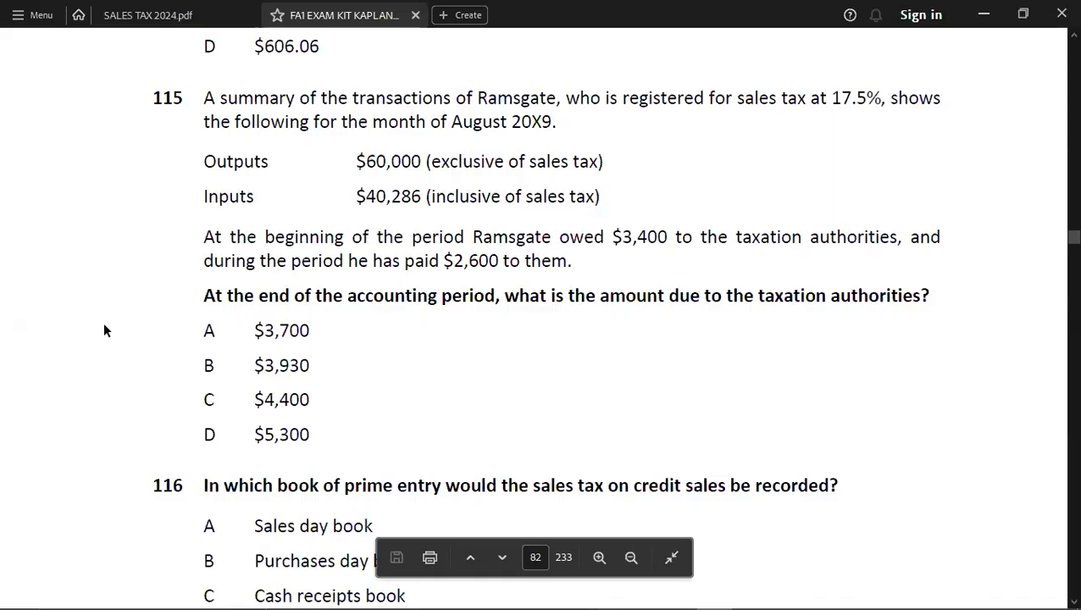
key(alt+Tab)
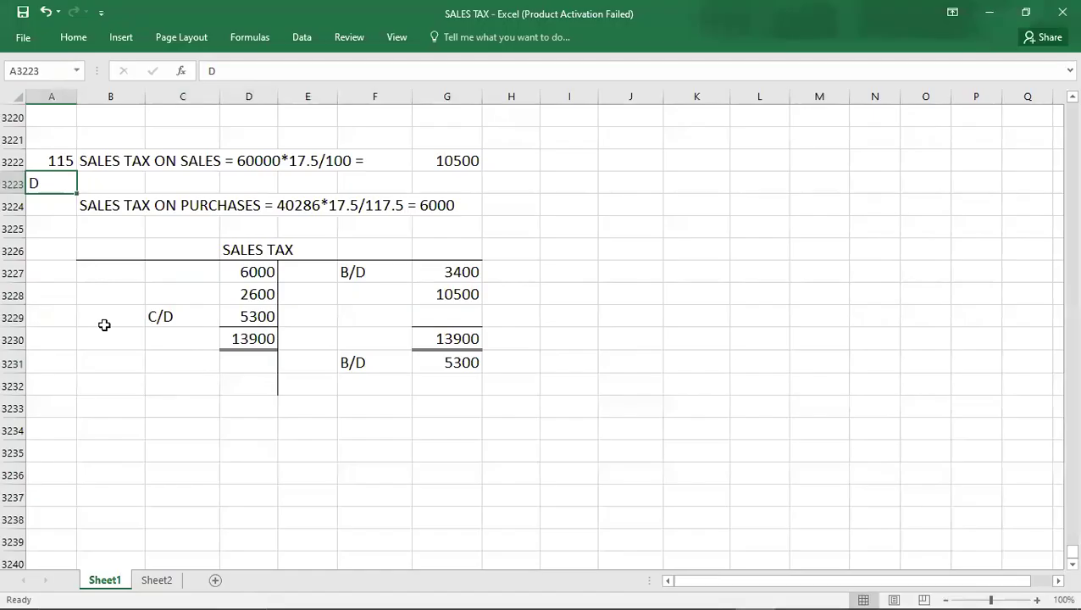
click(59, 426)
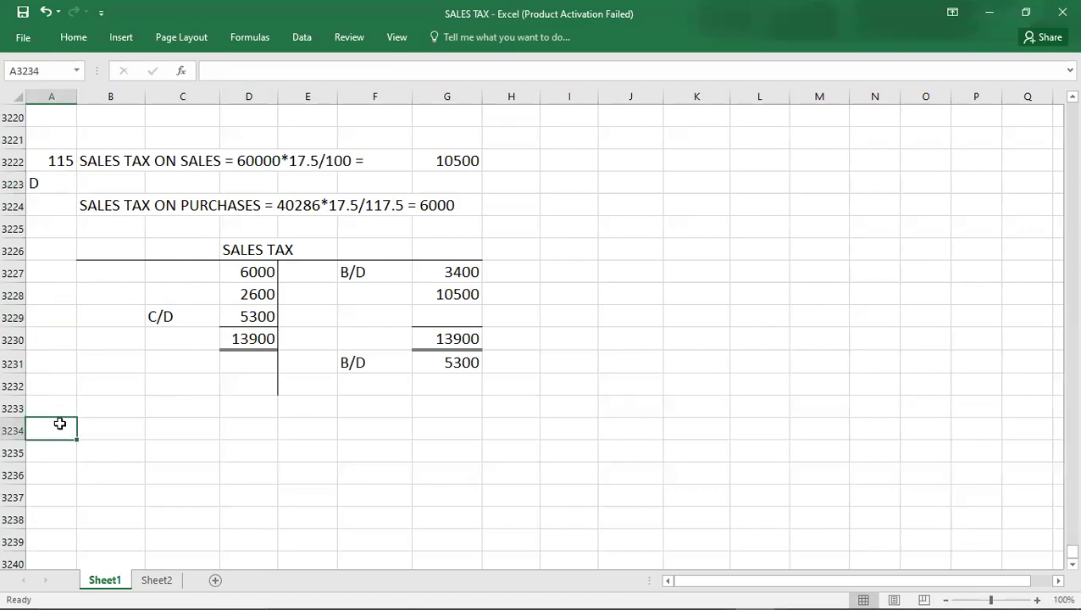
- Switch to the exam kit PDF and read questions 116 to 119 on books of prime entry and the sales account
key(alt+Tab)
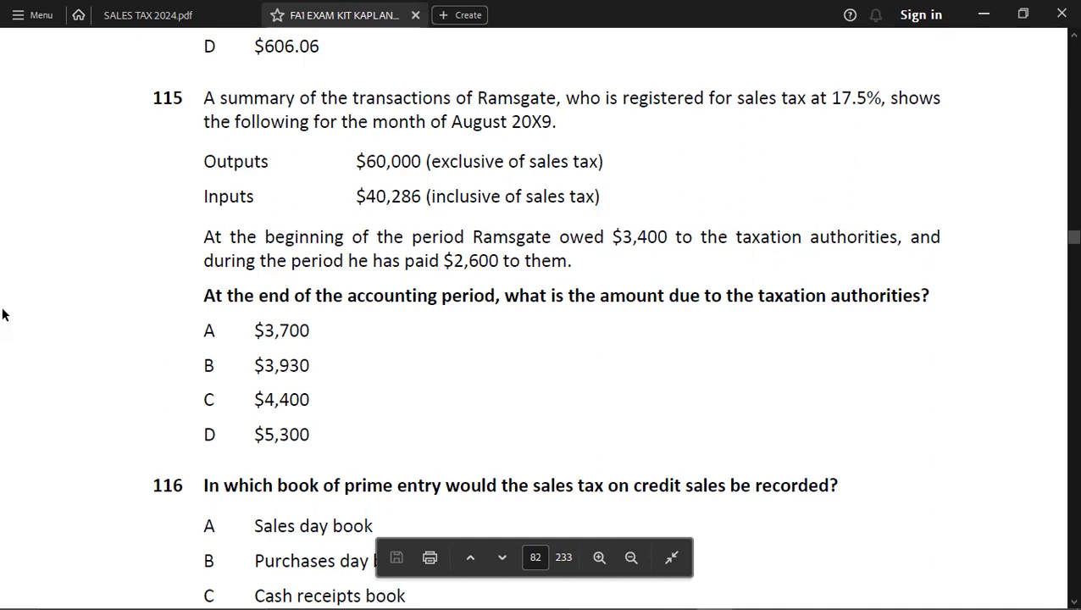
key(alt+Tab)
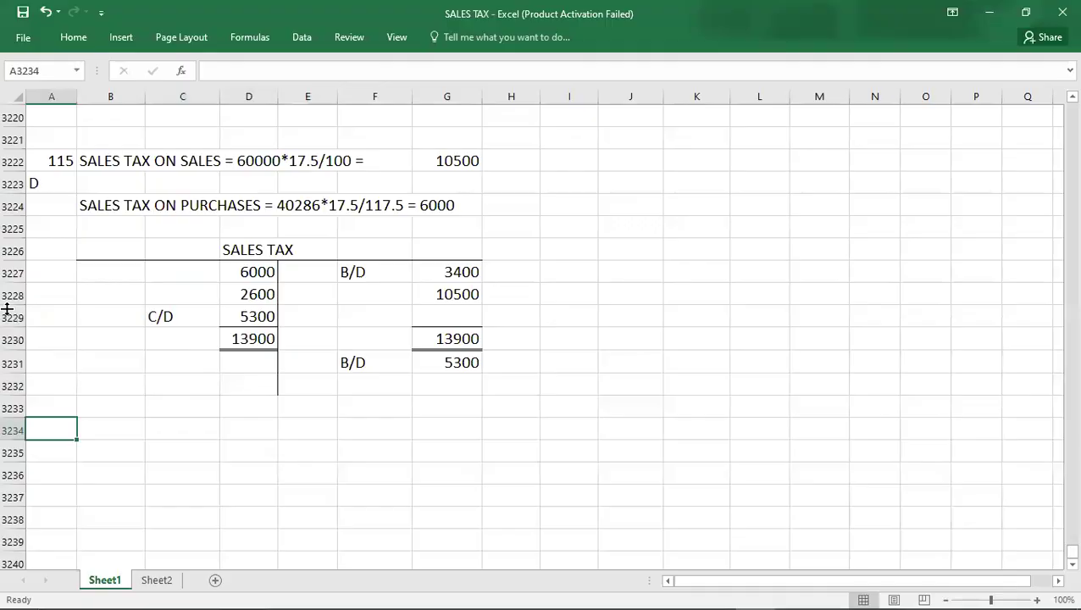
key(alt+Tab)
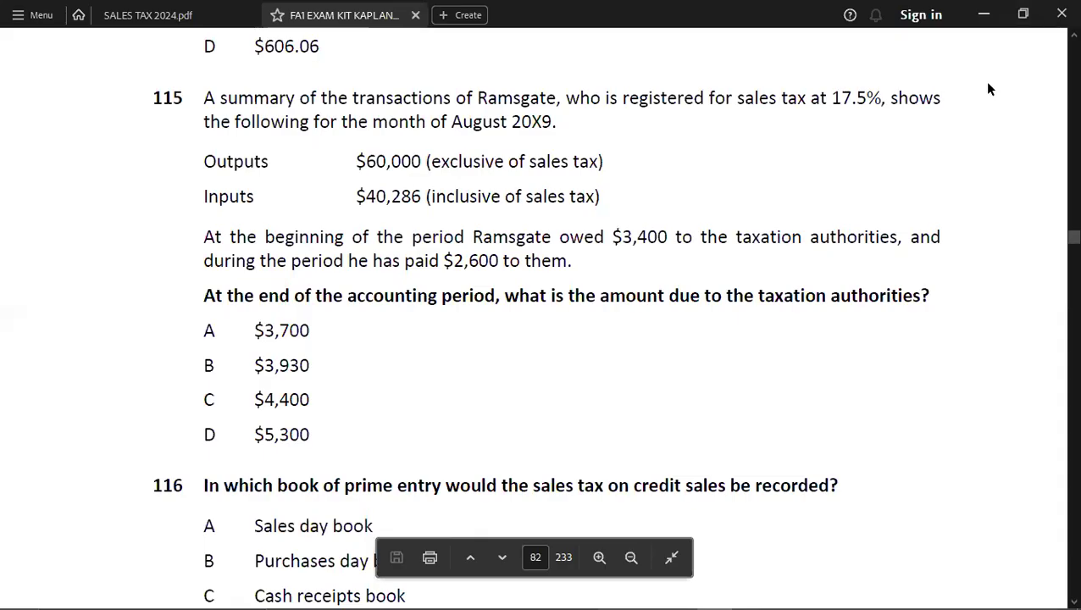
scroll(989, 88, down, 1)
scroll(989, 88, down, 6)
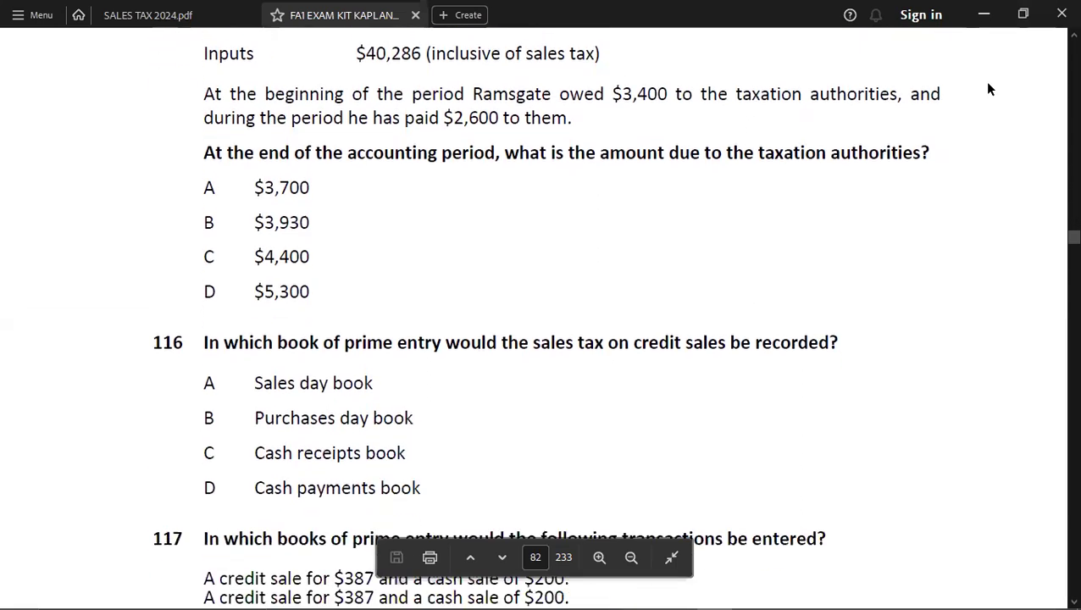
scroll(989, 88, down, 2)
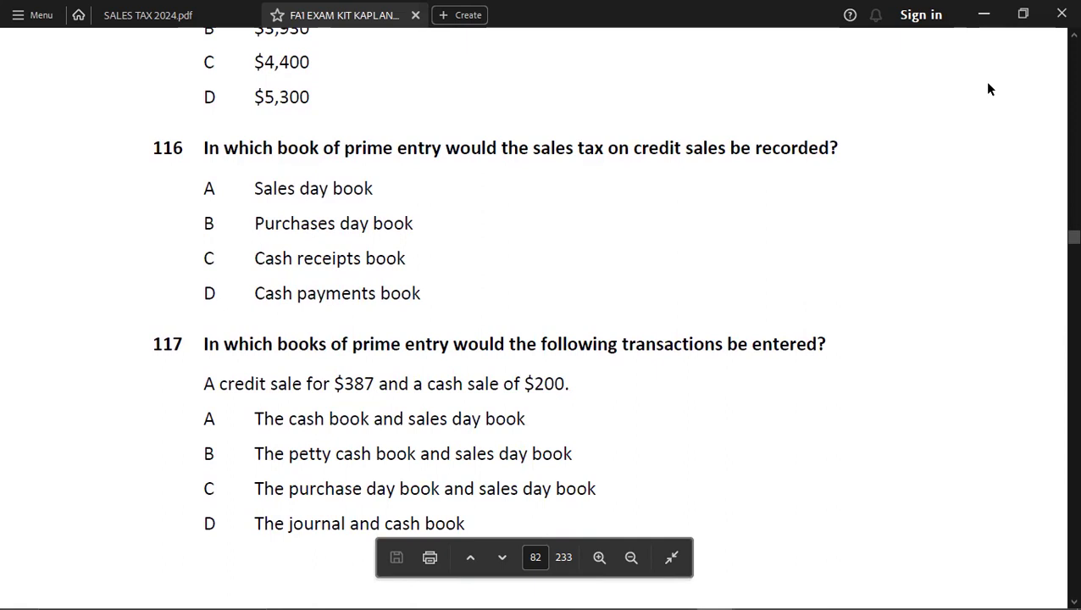
scroll(989, 88, down, 5)
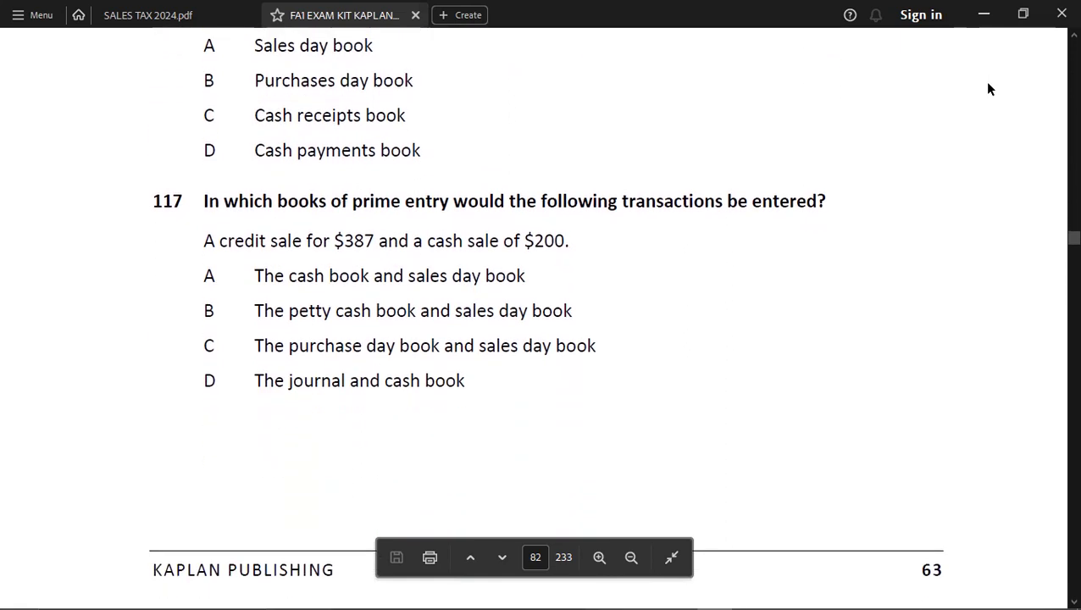
scroll(988, 88, down, 2)
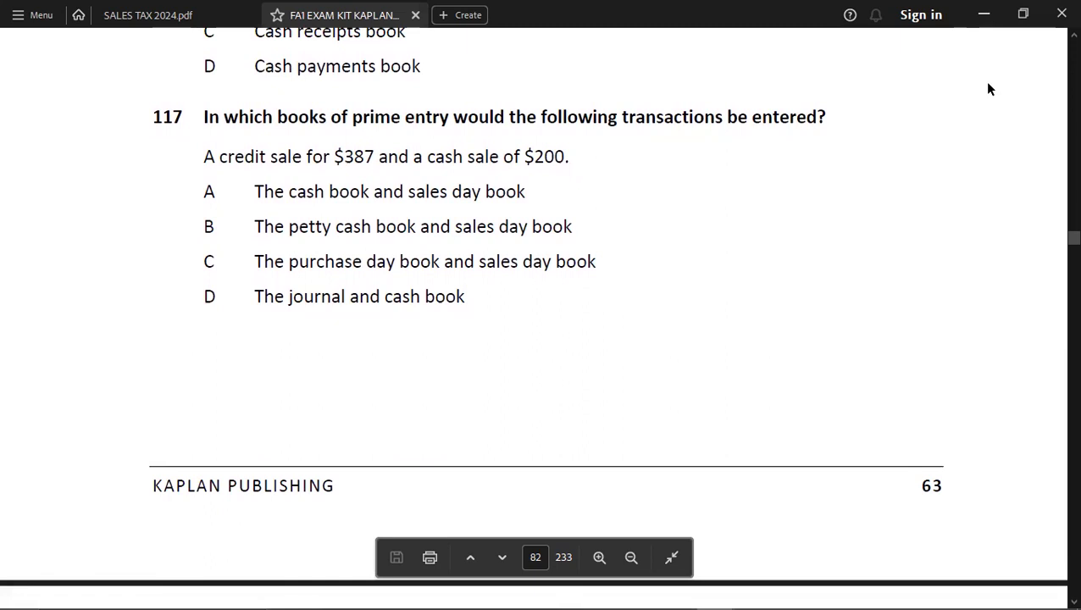
scroll(989, 88, down, 3)
scroll(988, 88, down, 2)
scroll(989, 89, up, 4)
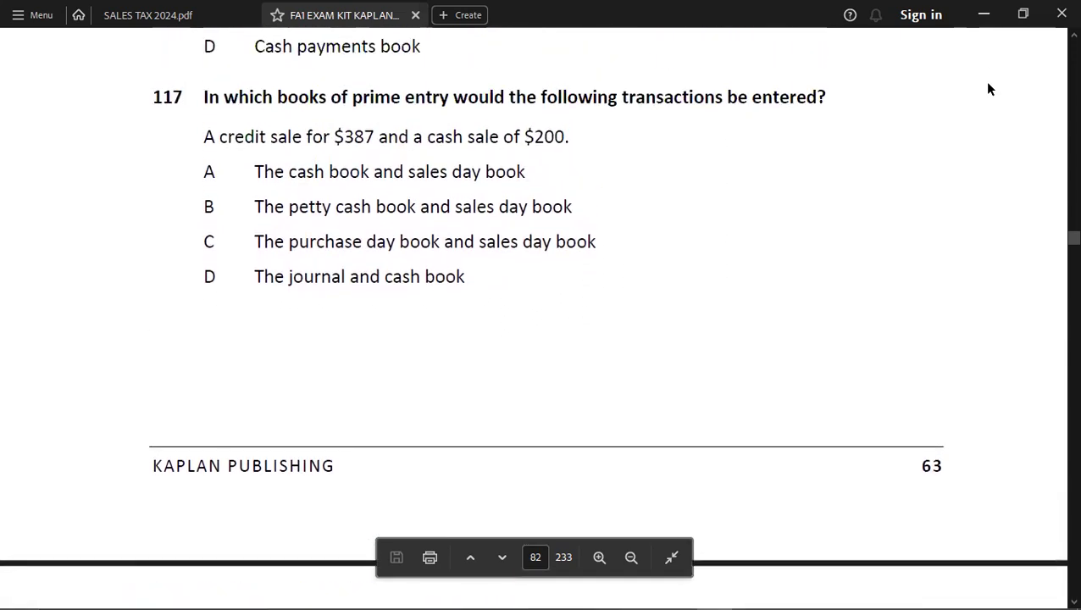
scroll(989, 88, down, 1)
scroll(989, 88, down, 6)
scroll(989, 88, down, 5)
scroll(989, 88, down, 2)
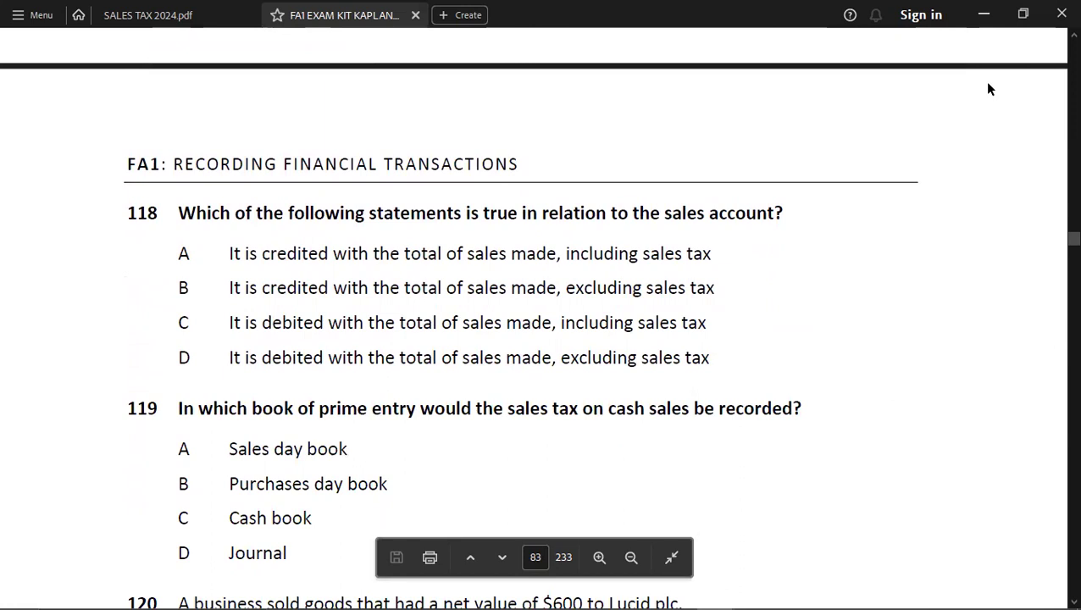
scroll(989, 88, down, 2)
scroll(989, 88, down, 1)
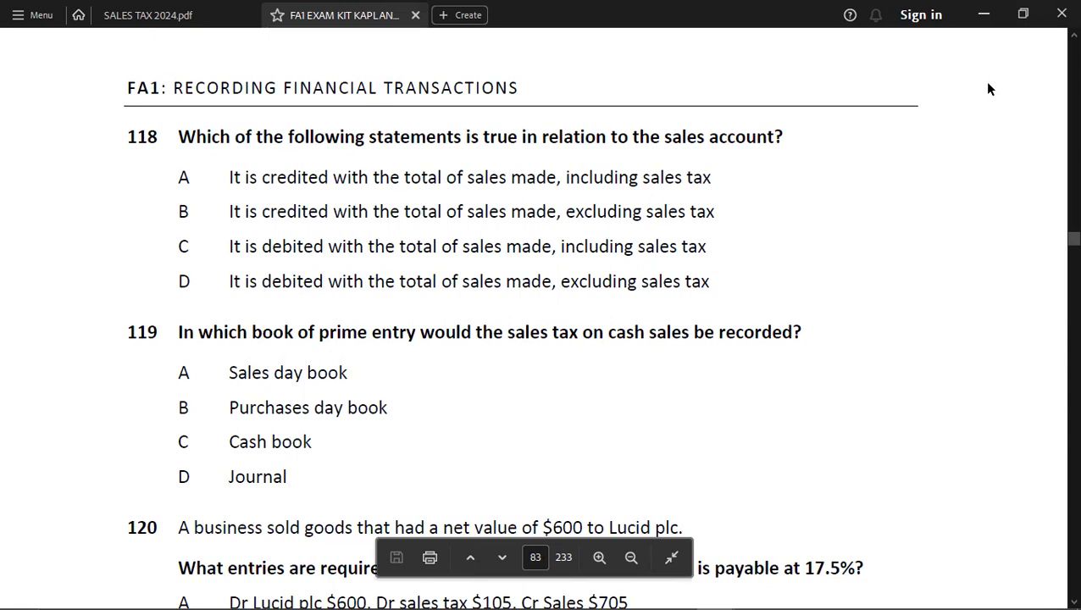
- Read exam kit questions 118 to 122 on the sales account, sales tax entries and sales tax after trade discount
scroll(988, 88, down, 2)
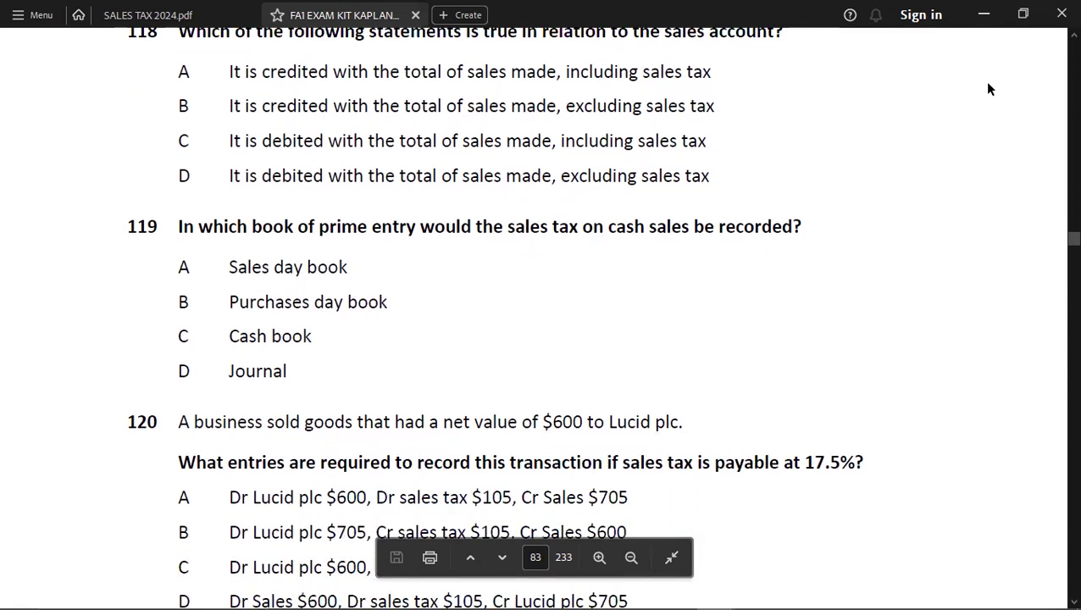
scroll(988, 88, down, 2)
scroll(988, 88, down, 2)
scroll(988, 88, down, 3)
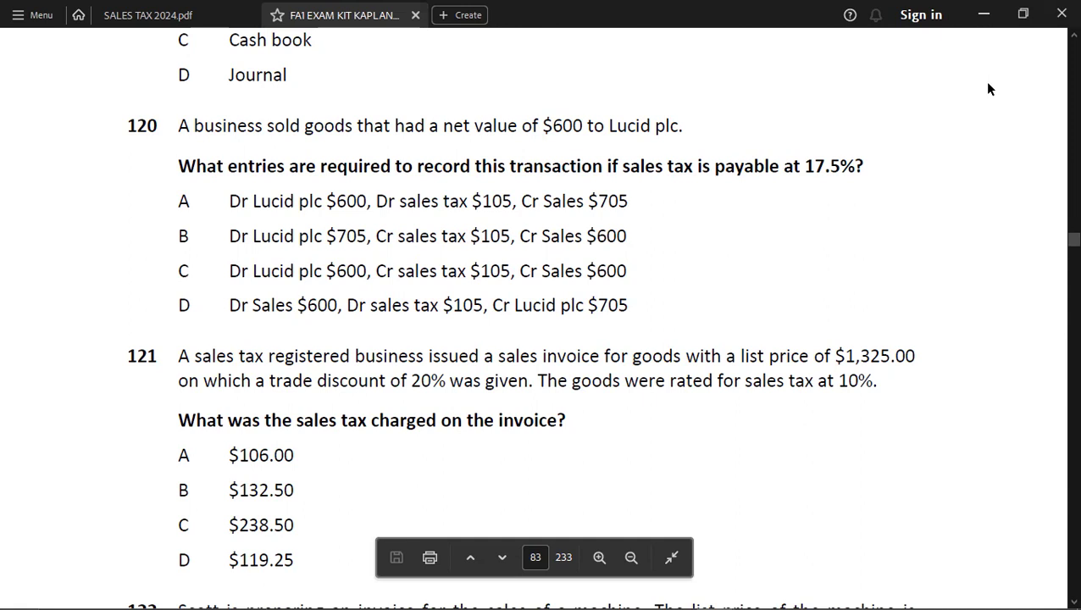
scroll(988, 89, down, 3)
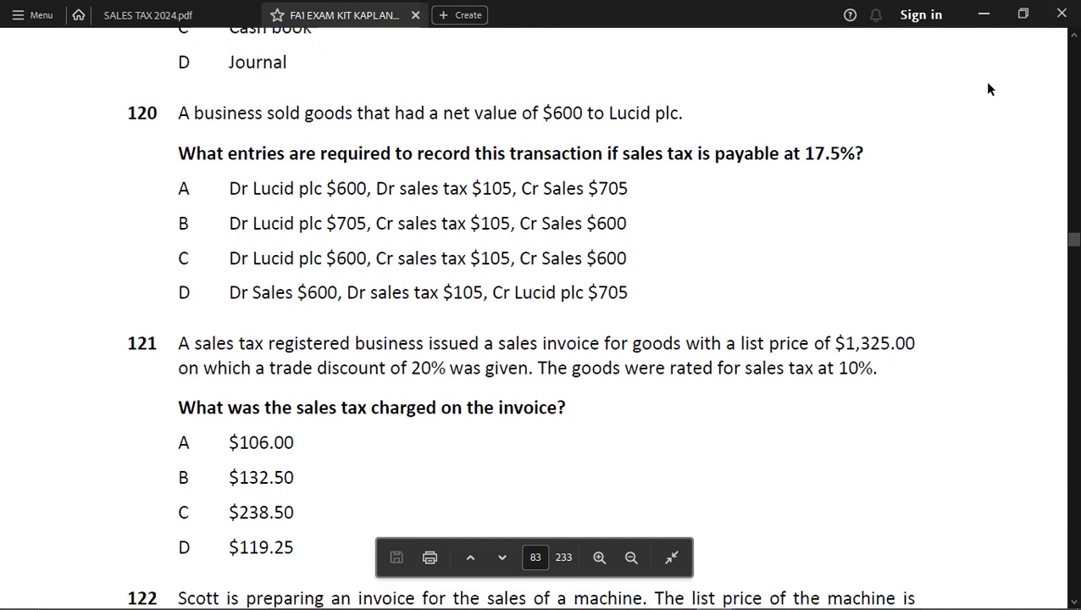
scroll(988, 89, down, 1)
scroll(988, 89, down, 2)
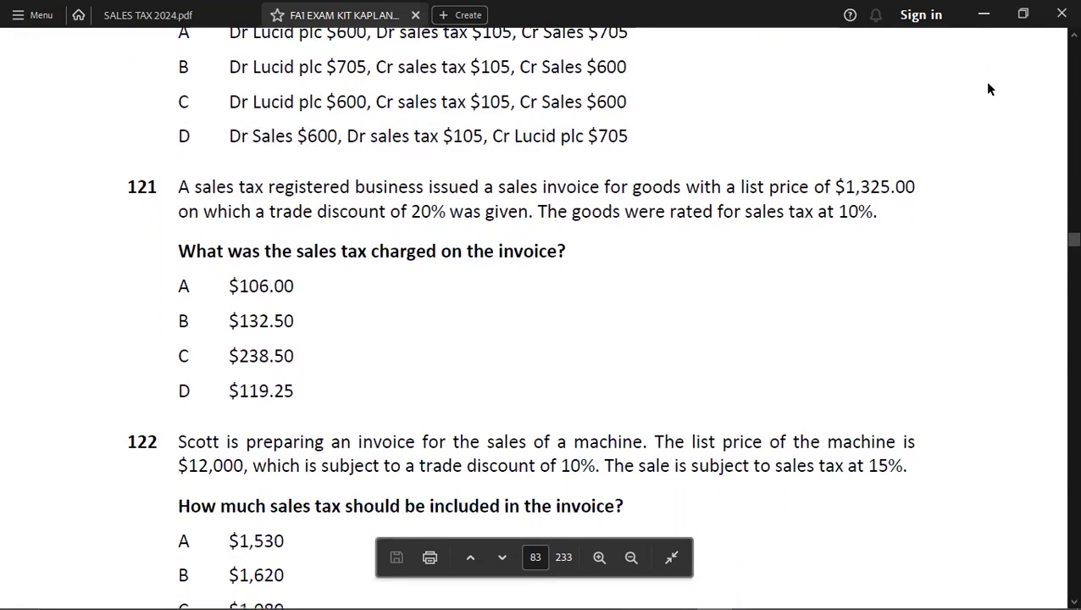
scroll(988, 89, down, 1)
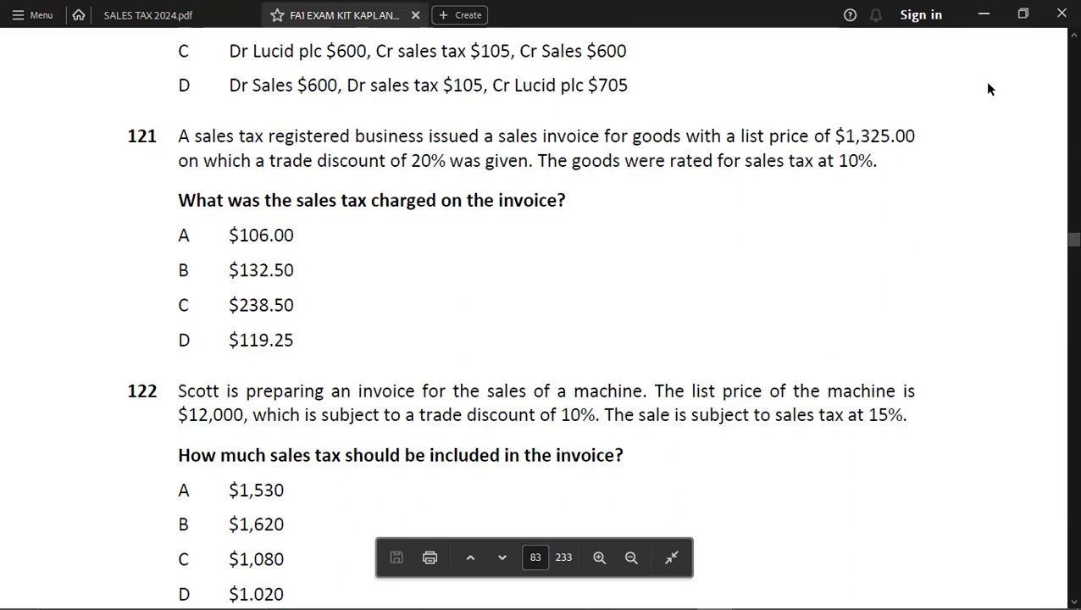
scroll(988, 89, down, 3)
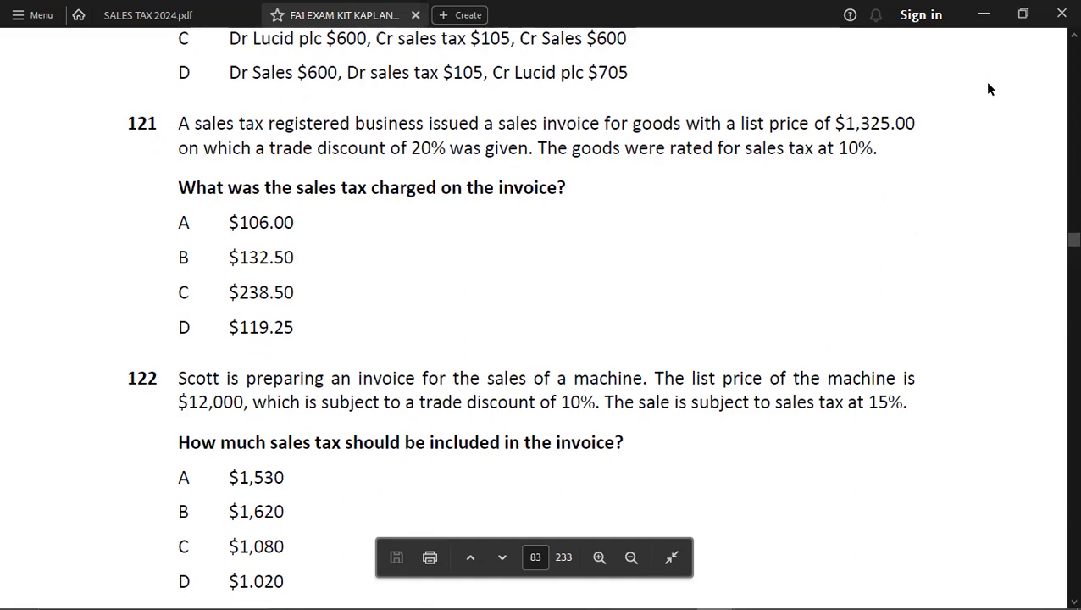
scroll(988, 89, down, 1)
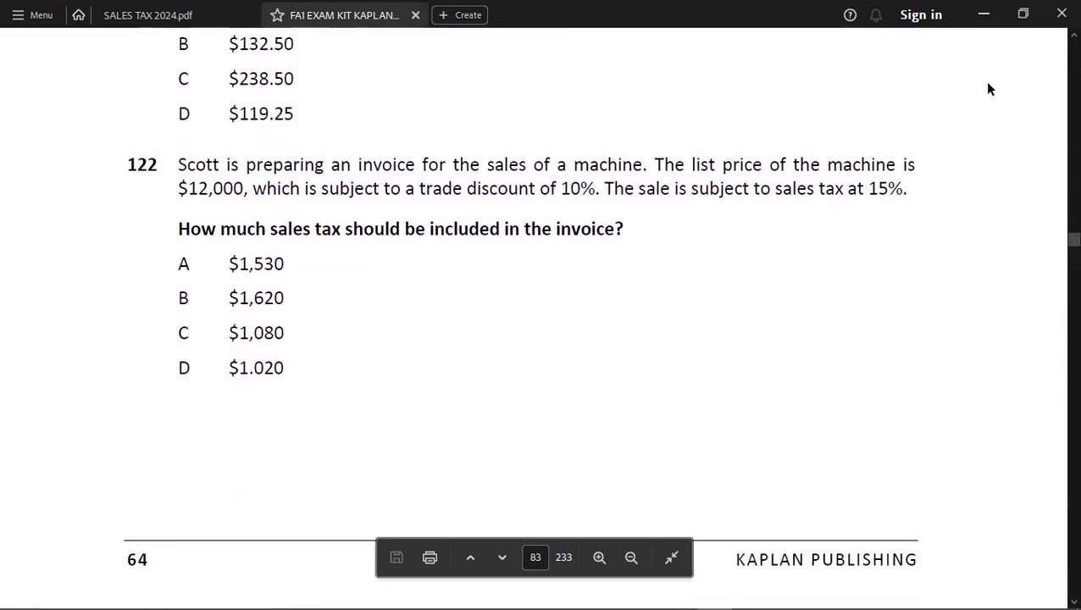
scroll(988, 89, down, 8)
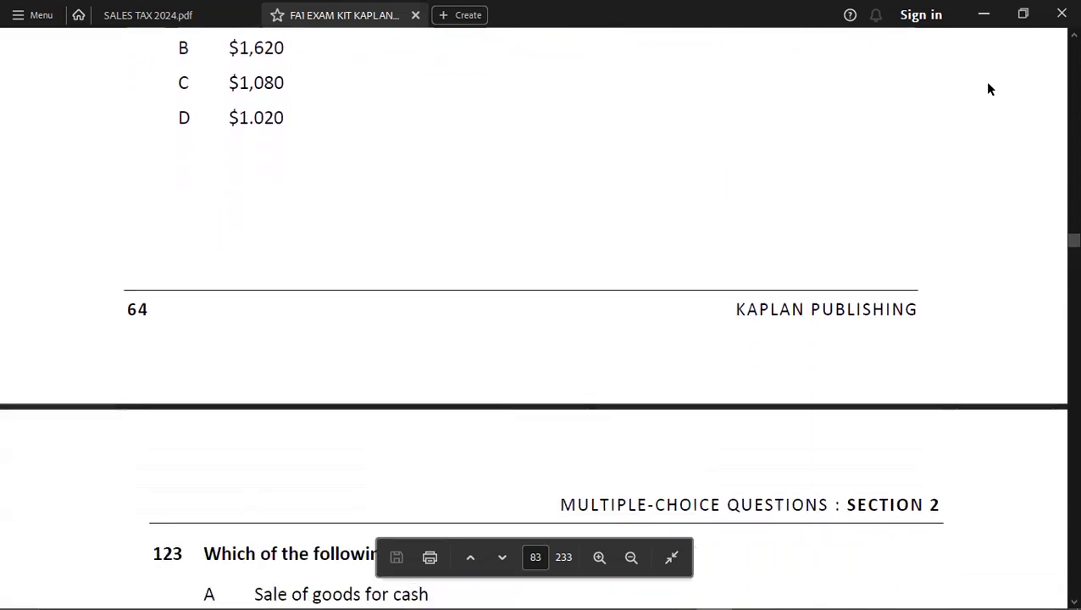
- Read exam kit questions 123 to 127 on credit transactions, tax-inclusive sales, receivable receipts and the sales tax account balance
scroll(988, 89, down, 3)
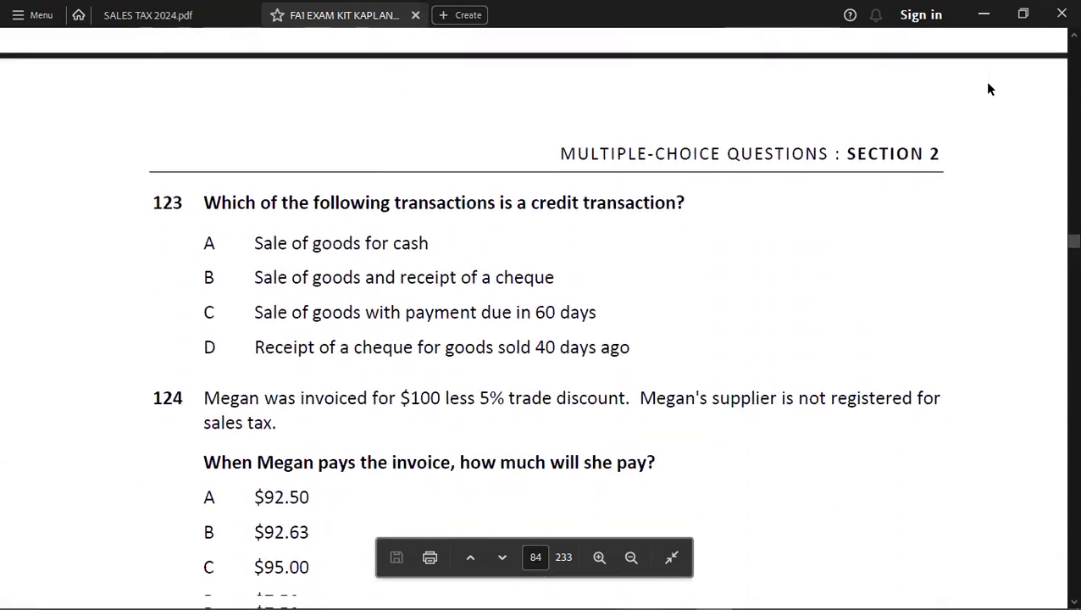
scroll(988, 89, down, 2)
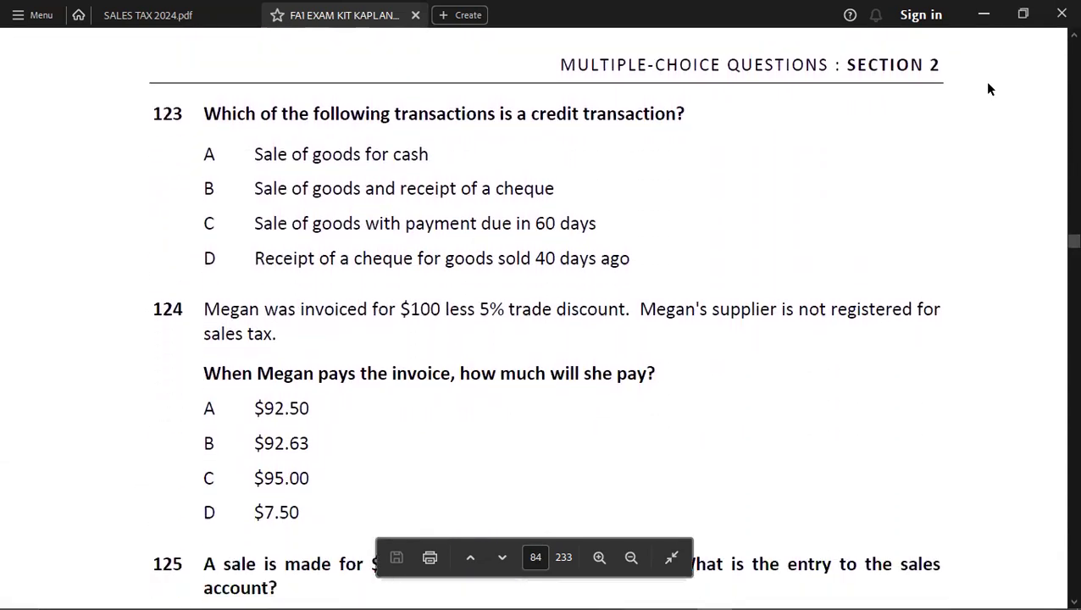
scroll(988, 89, down, 2)
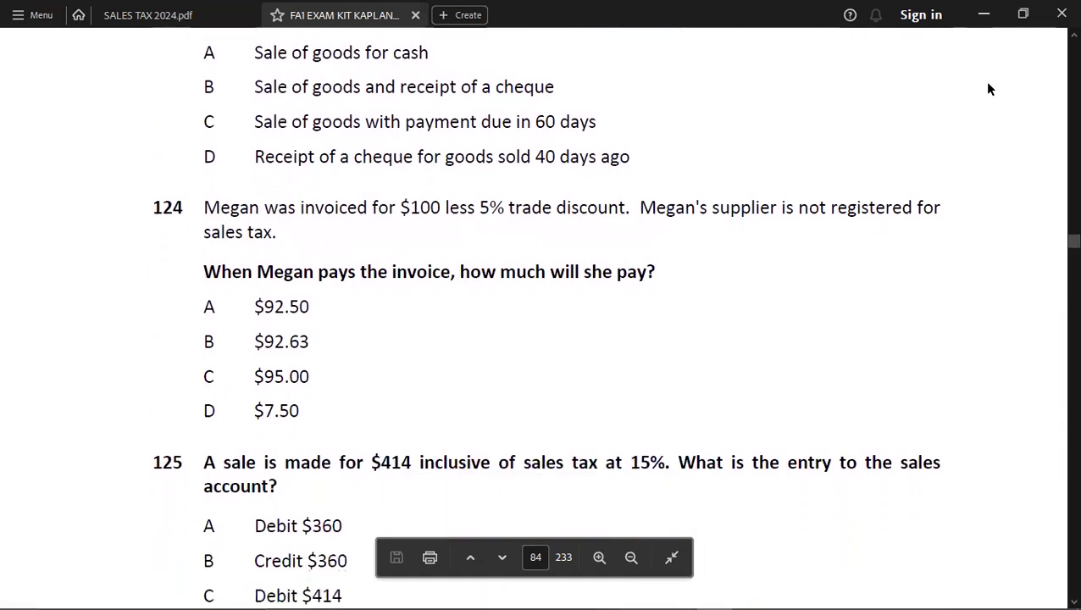
scroll(988, 89, down, 5)
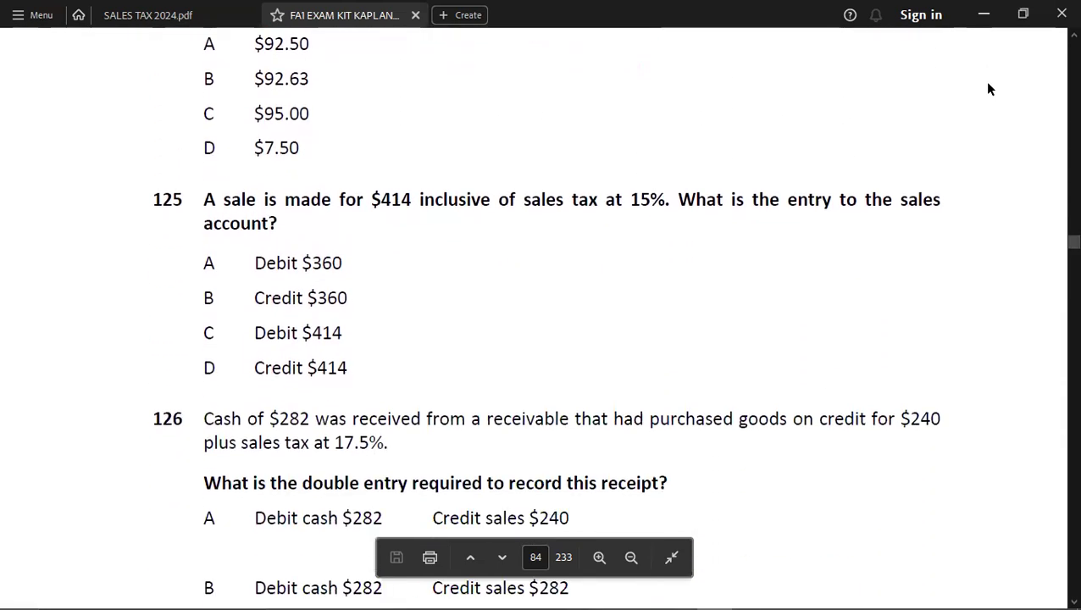
scroll(988, 89, down, 1)
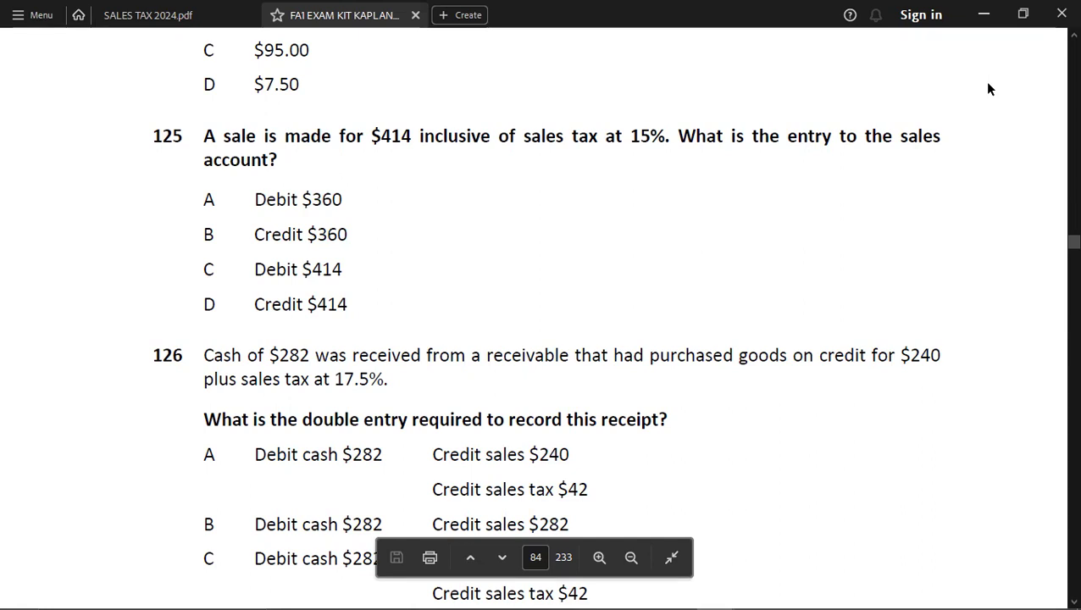
scroll(988, 89, down, 5)
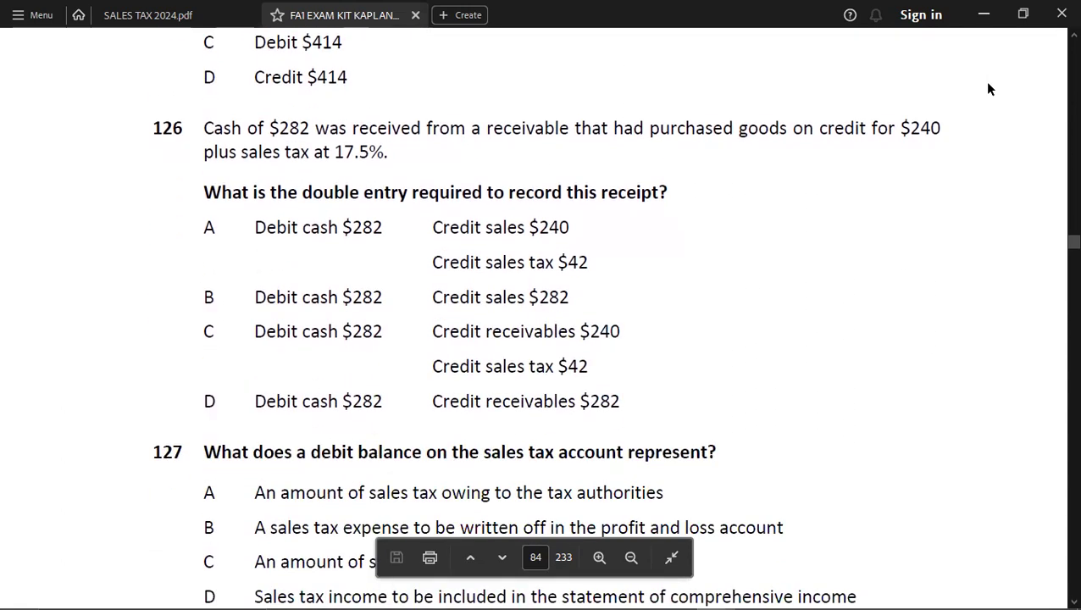
scroll(988, 89, down, 1)
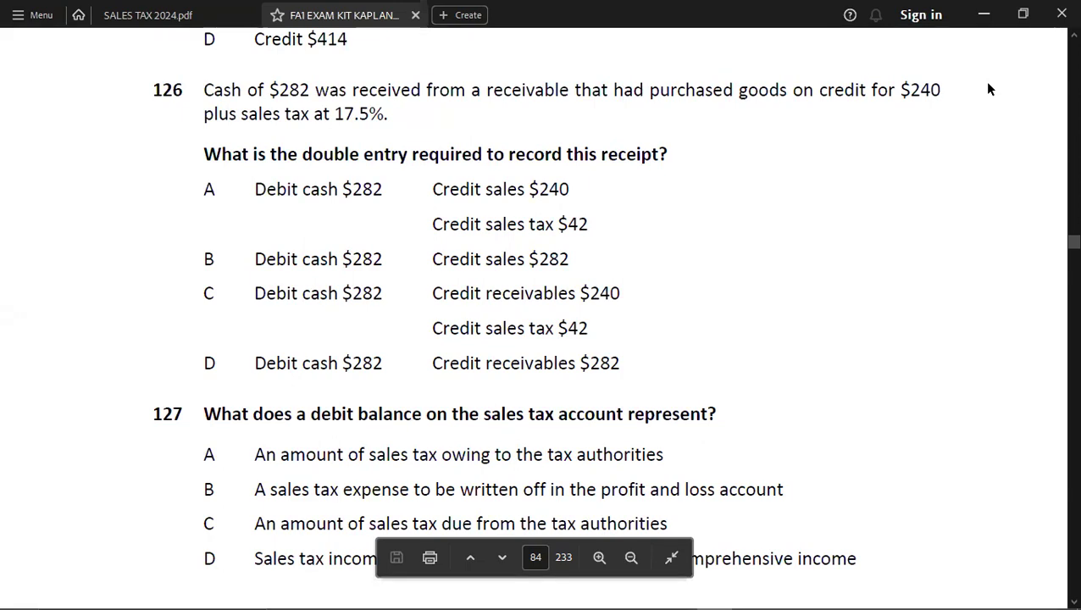
- Switch to the SALES TAX workbook and enter question number 126 in A3234, below the question 115 working
key(alt+Tab)
key(alt+Tab)
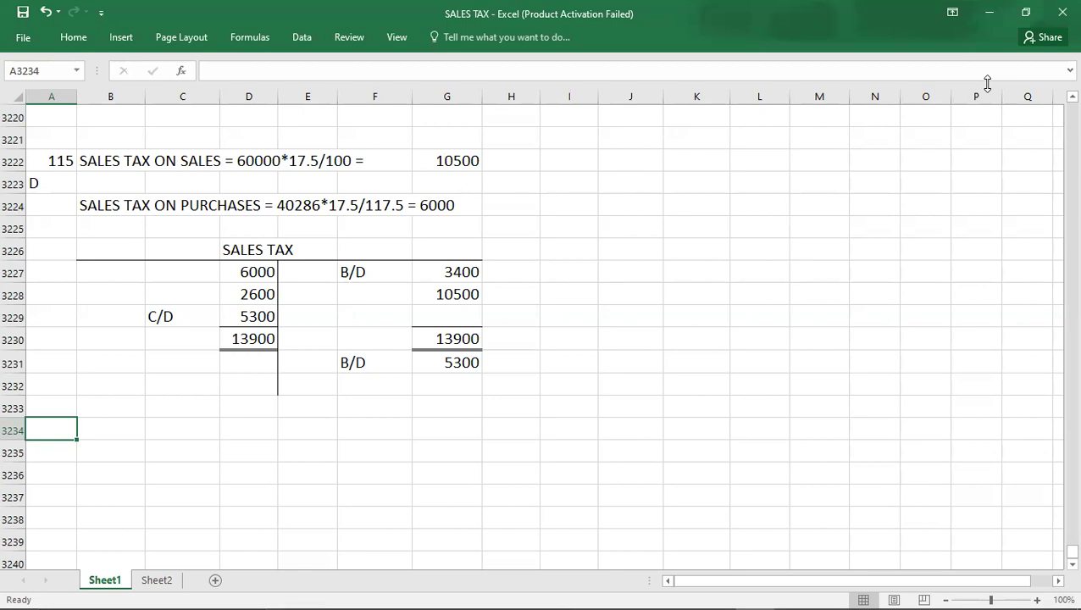
key(Down)
key(Down)
key(Down)
key(Down)
key(Down)
key(Down)
key(Down)
key(Down)
key(Down)
key(Down)
key(Down)
key(Down)
key(Down)
key(Down)
key(Down)
key(Down)
key(Down)
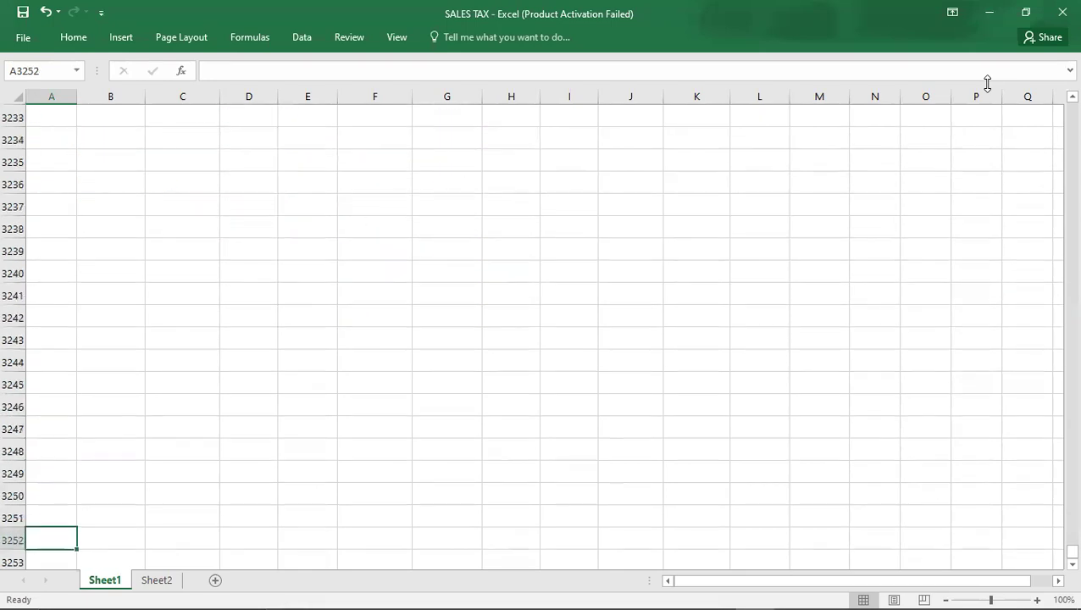
key(Up)
key(Up)
key(Up)
key(Up)
key(Up)
key(Up)
key(Up)
key(Up)
key(Up)
key(Up)
key(Up)
key(Up)
key(Up)
key(Up)
key(Up)
key(Up)
key(Up)
key(Up)
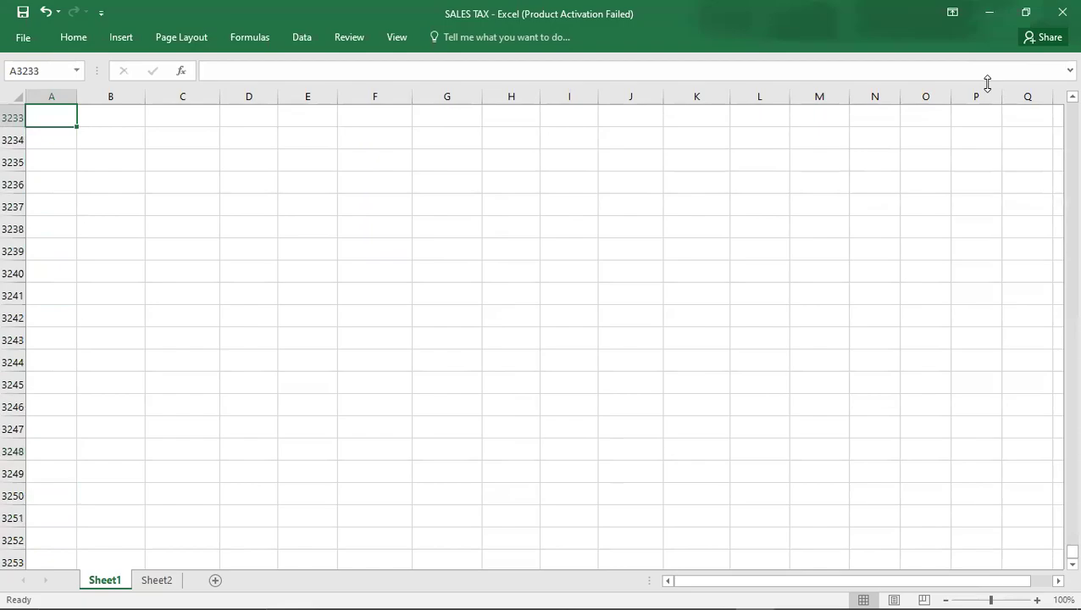
key(alt+Tab)
key(alt+Tab)
text(2)
key(BackSpace)
text(126)
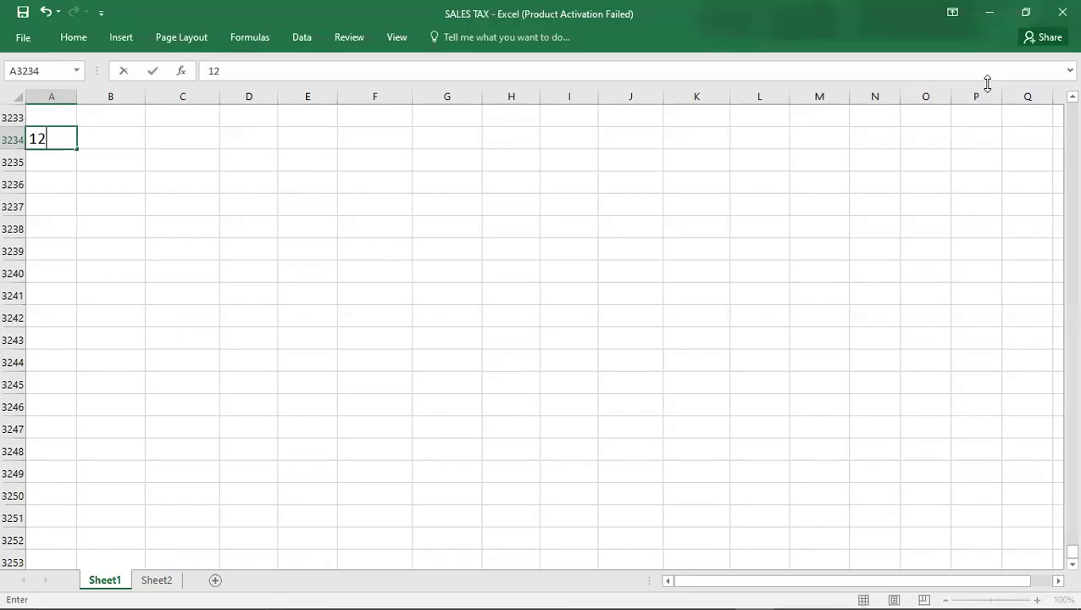
key(Return)
key(Right)
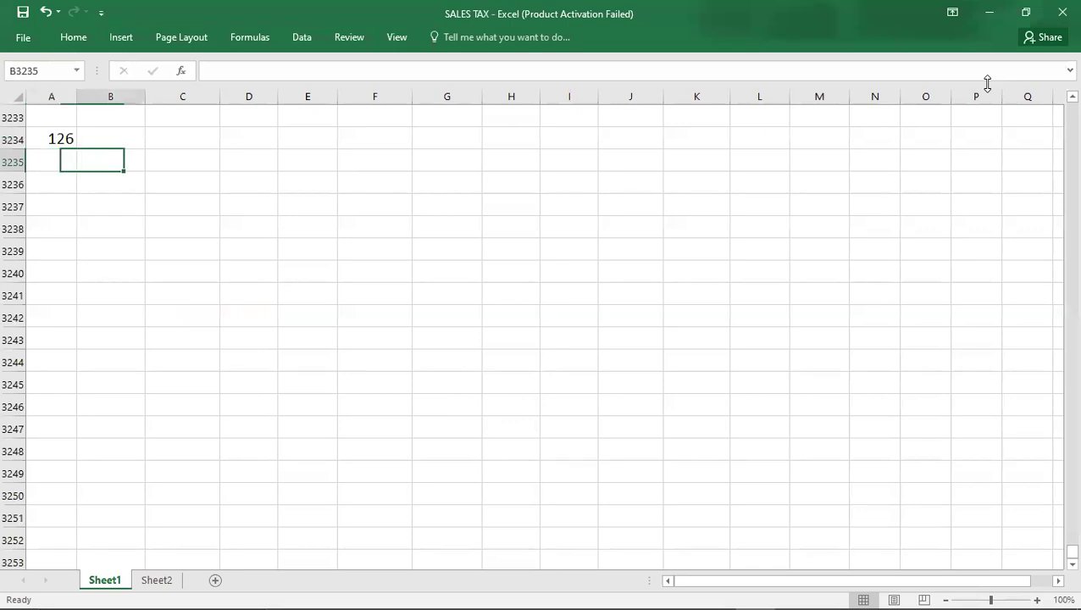
key(Up)
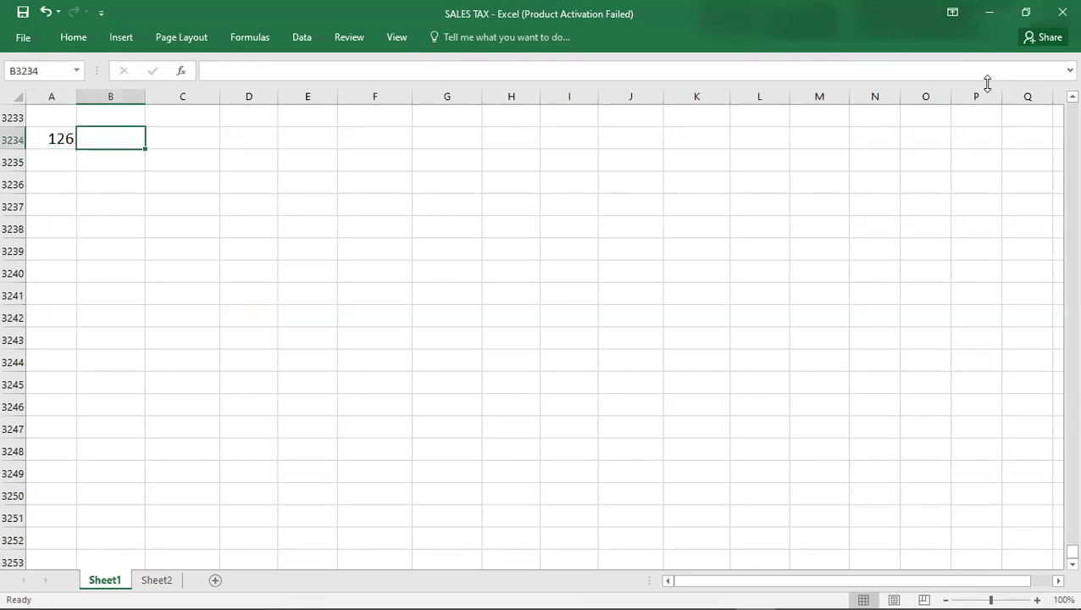
- Enter the credit sale's account names: "A/R" in B3234, "SALES" in C3235 and "SALES TAX" in C3236
text(A/R)
key(Return)
key(Right)
text(SALES)
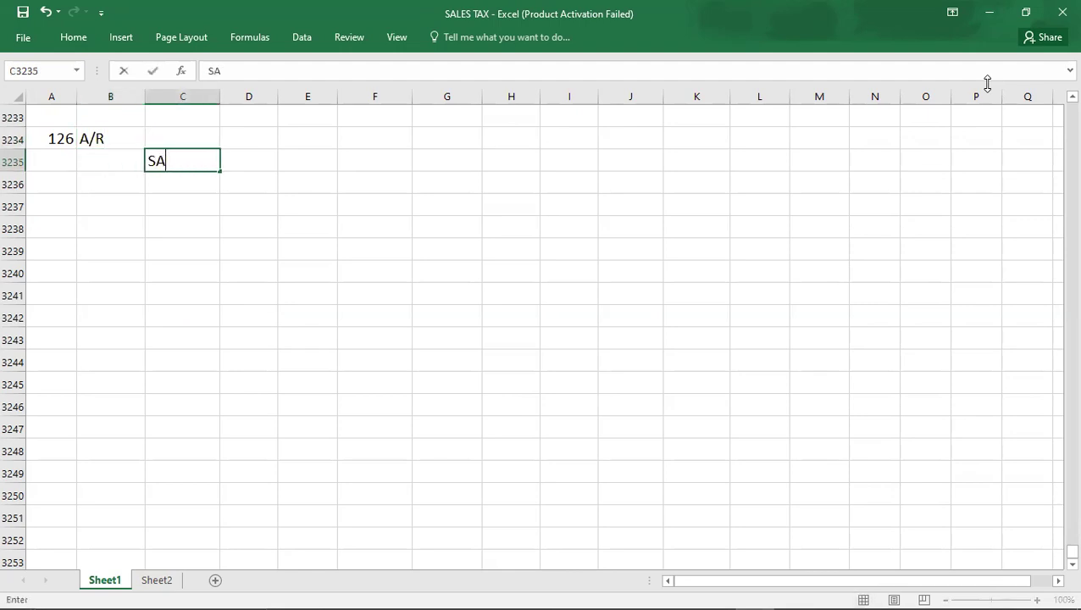
key(Return)
key(Right)
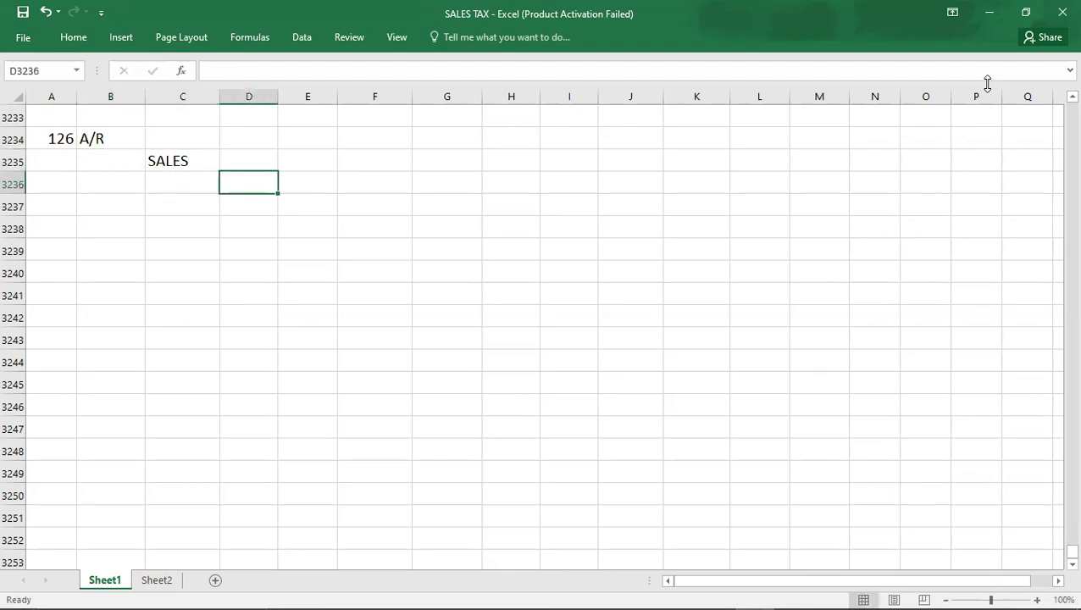
key(Left)
text(SALES TAX)
key(Up)
- Enter the credit sale's amounts from question 126: debit 282 in E3234, credits 240 in F3235 and 42 in F3236
key(Right)
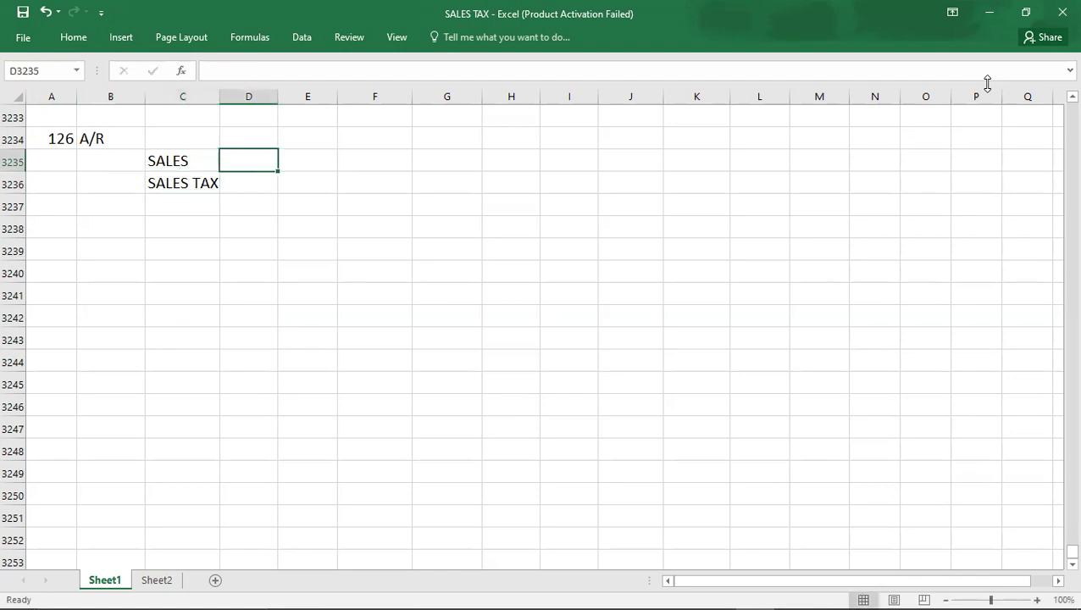
key(Up)
key(Right)
key(alt+Tab)
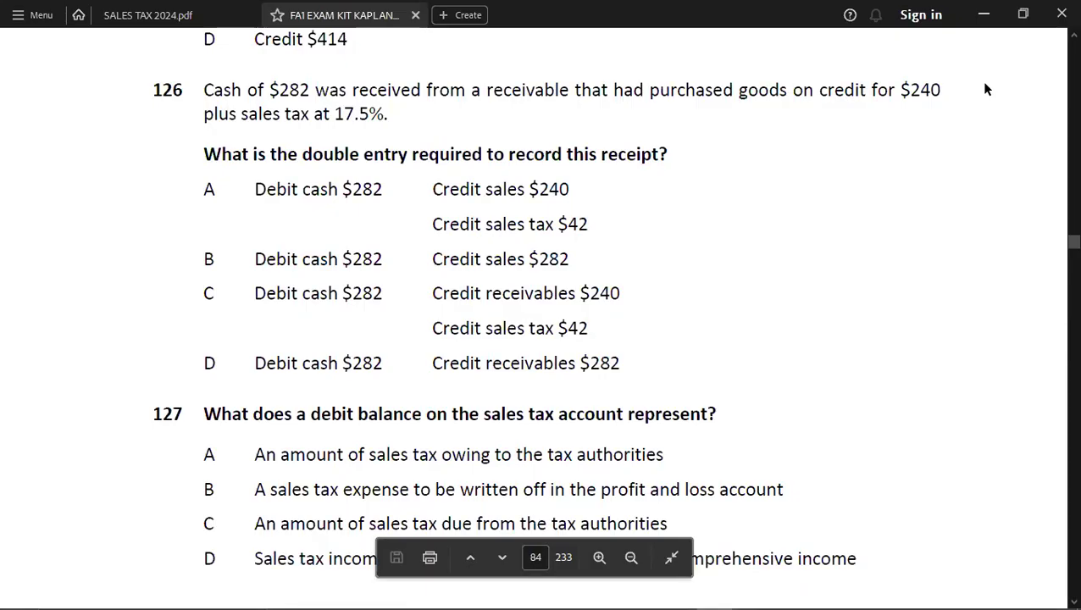
scroll(640, 107, up, 1)
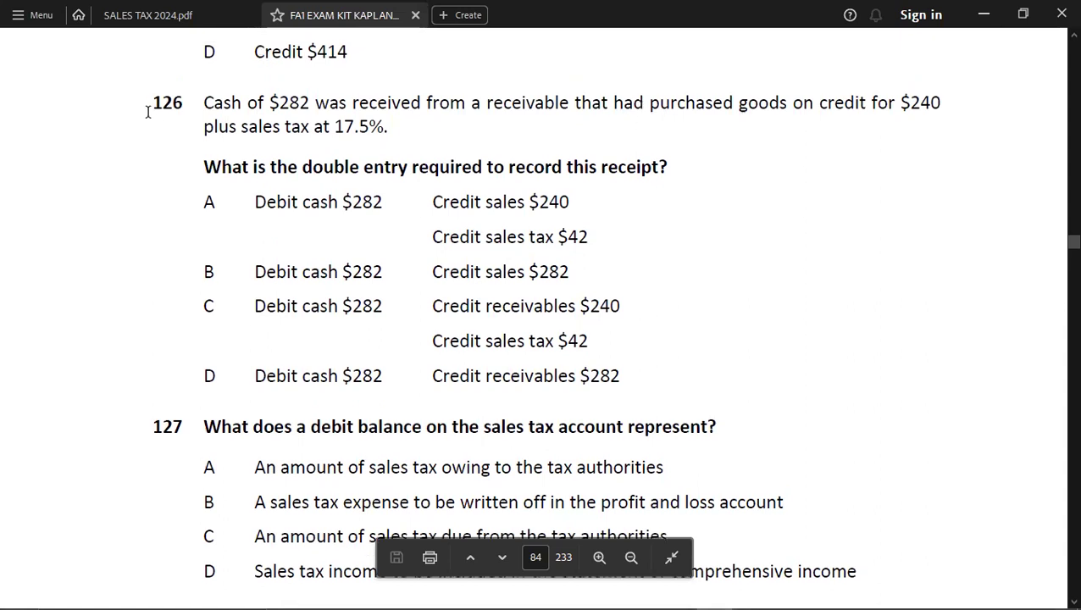
key(alt+Tab)
key(Down)
key(Right)
key(alt+Tab)
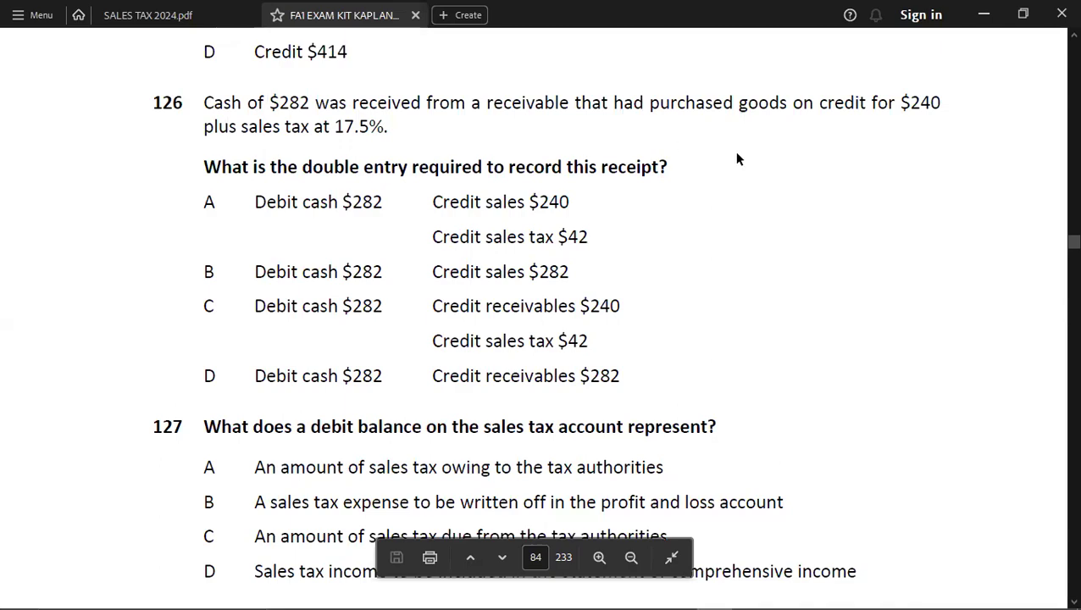
key(alt+Tab)
text(240)
key(Return)
text(42)
key(Return)
- Rule off the credit sale entry with a line of dashes in B3237
key(Left)
key(Down)
key(Down)
key(Left)
key(Left)
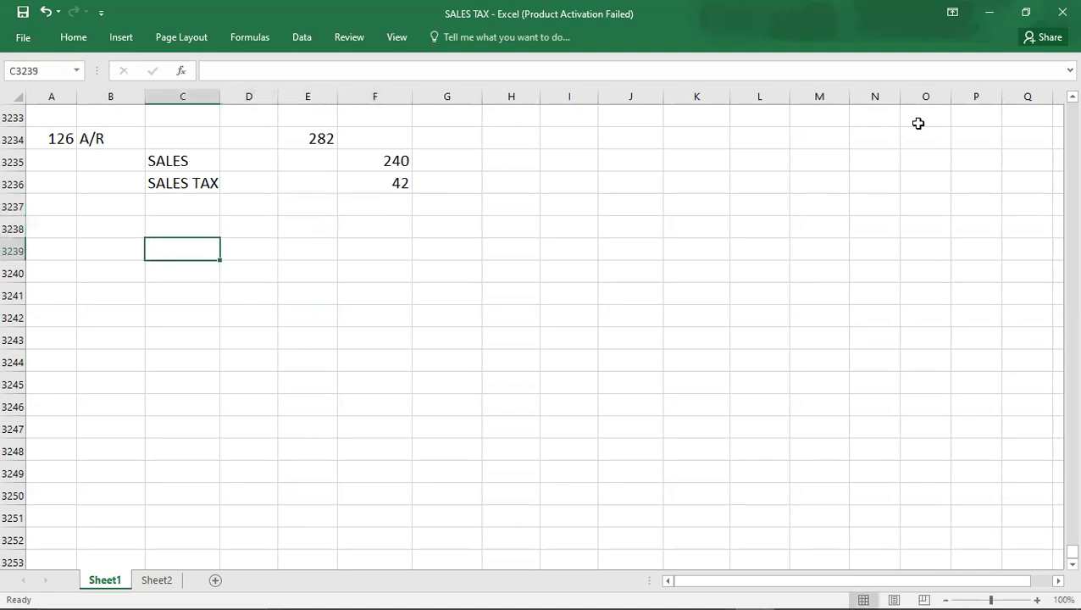
key(Left)
key(Up)
key(Up)
text(----------------------------------------)
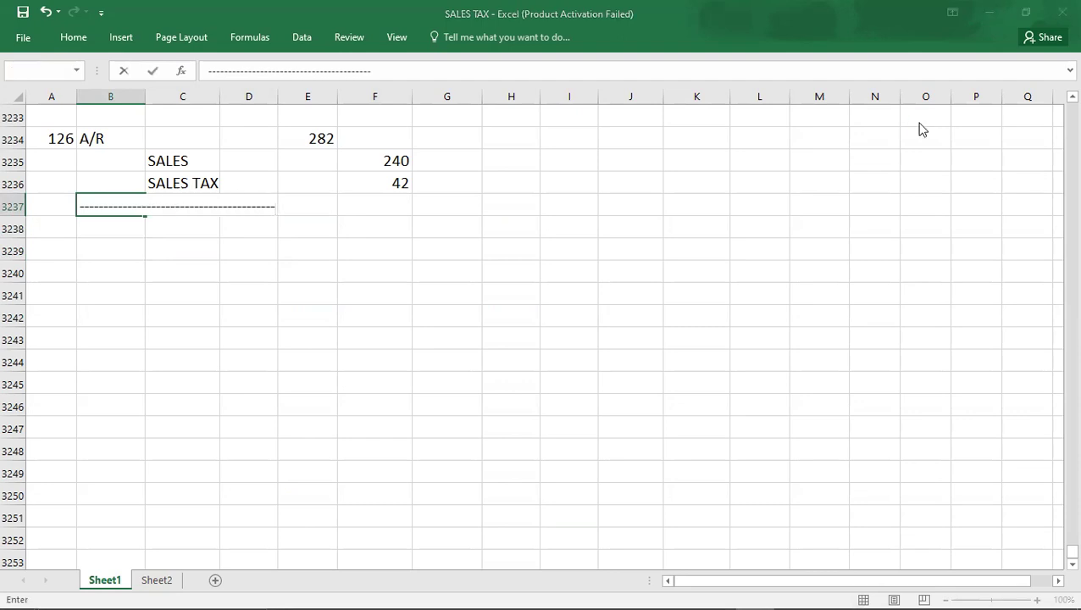
key(Return)
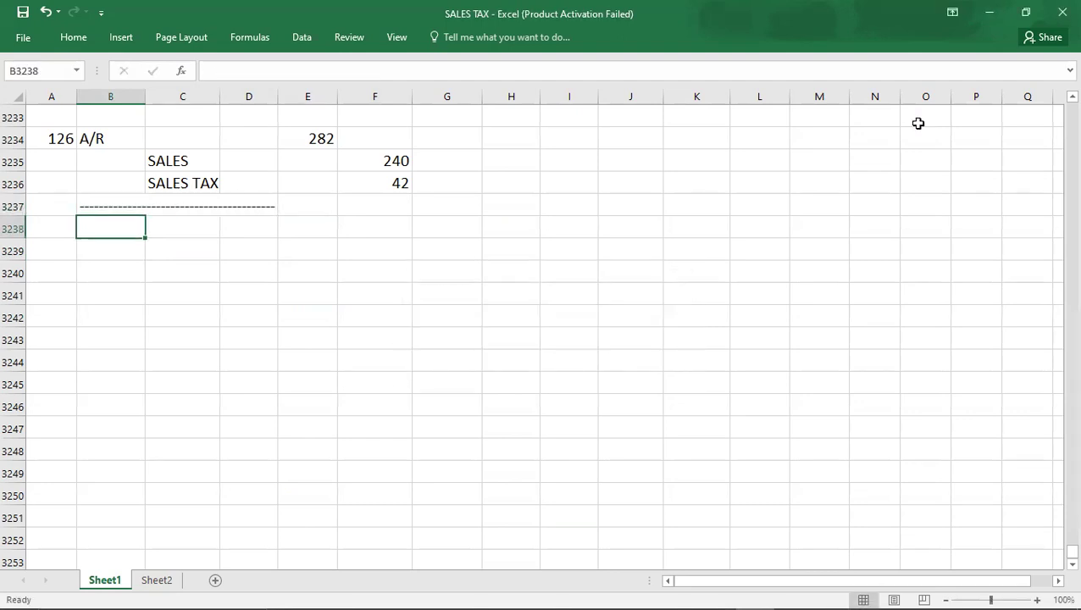
- Enter the receipt's debit line with "CASH" in B3238 and 282 in E3238
text(CASH)
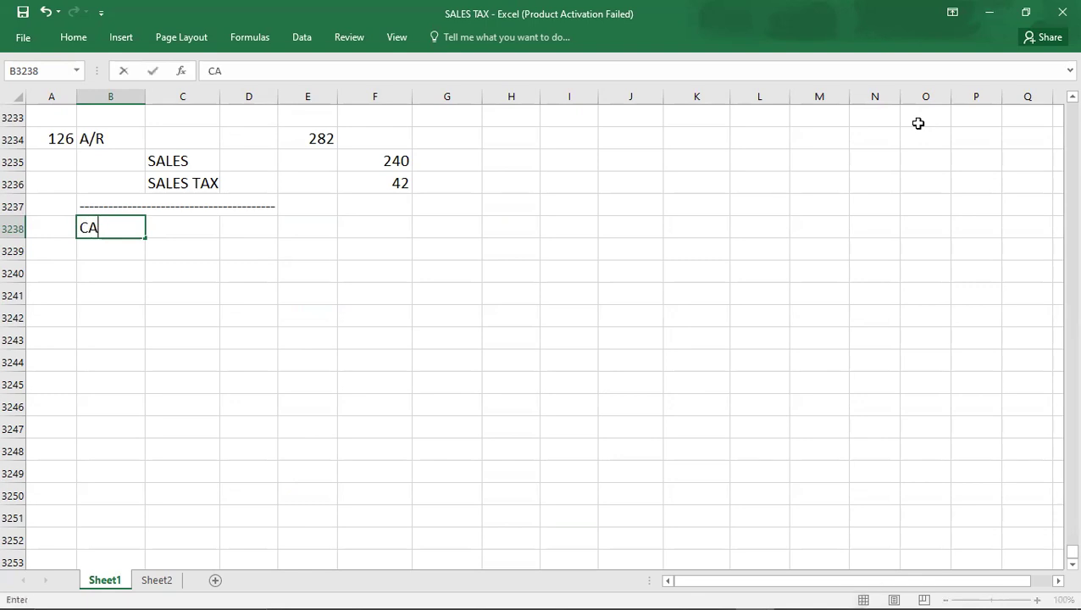
key(Right)
key(Right)
key(Right)
text(282)
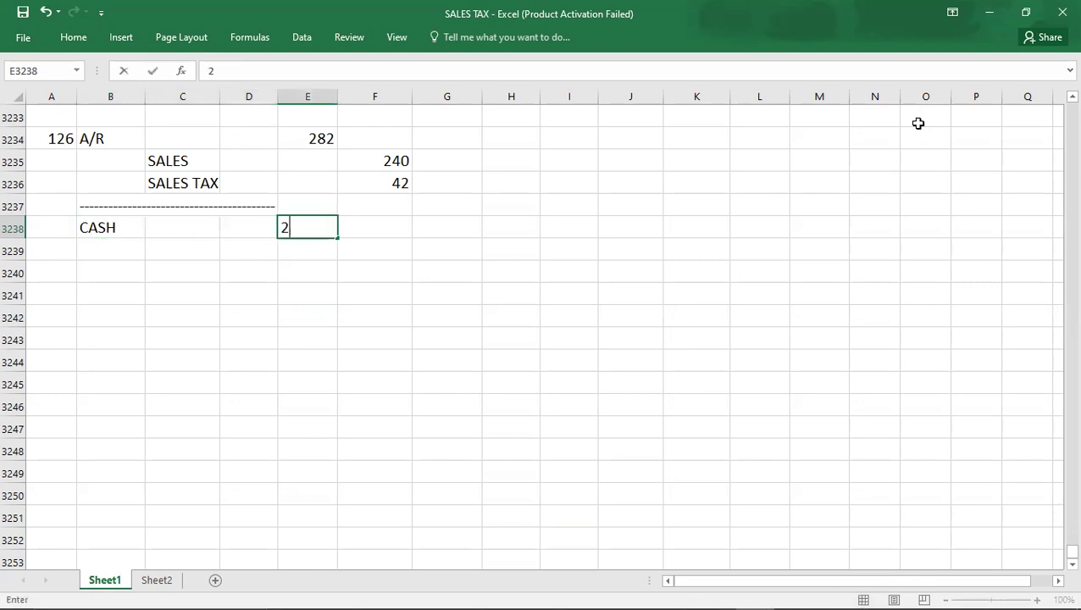
key(Return)
- Enter the receipt's credit line with "A/R" in C3239 and 282 in F3239
key(Right)
text(A/R)
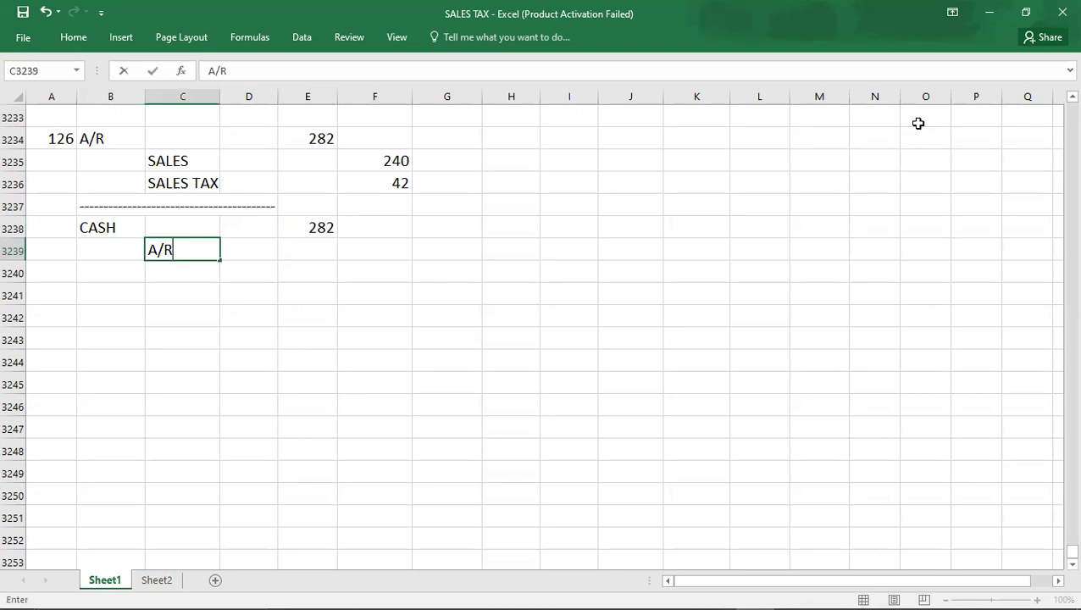
key(Right)
key(Right)
key(Right)
text(282)
key(Return)
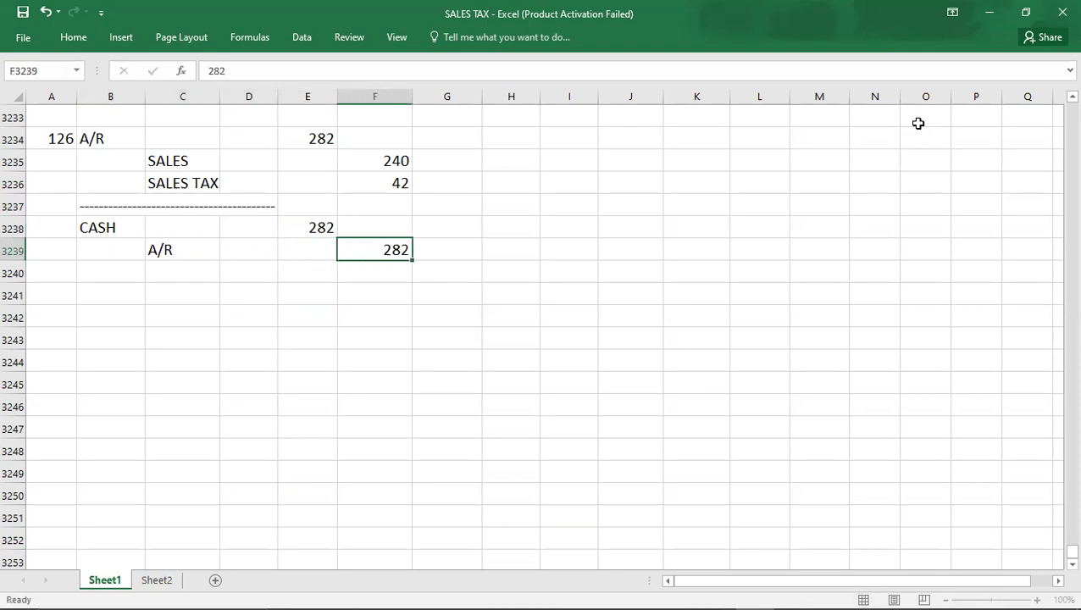
- Rule off the cash receipt entry with a line of dashes in B3240
text(----------)
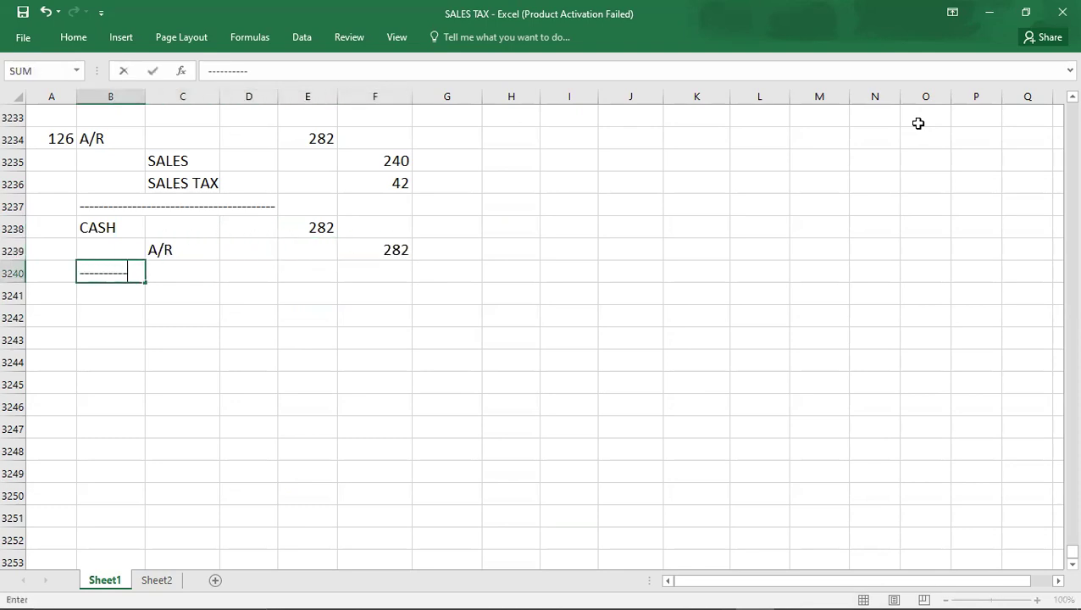
text(------------------------------)
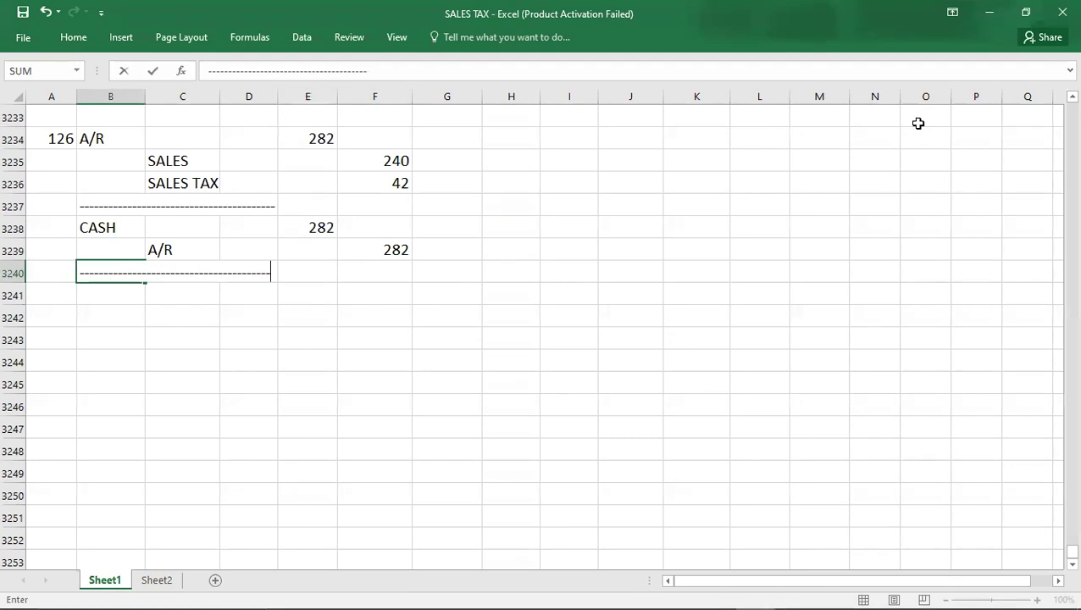
text(-)
key(Return)
key(Return)
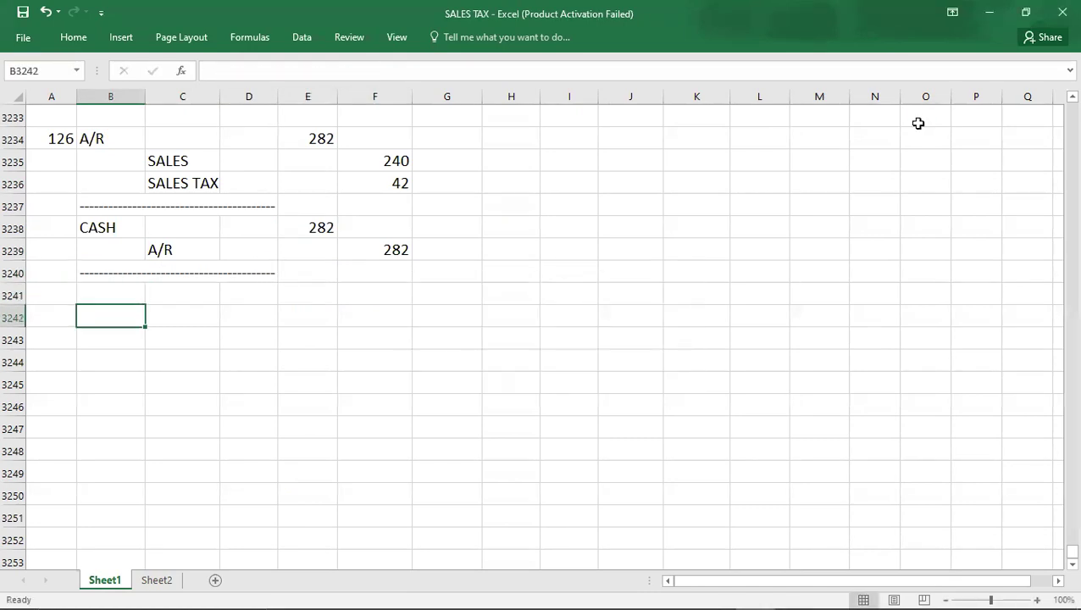
- Check question 126's options in the exam kit PDF and record answer "D" in A3235 of the SALES TAX workbook
key(alt+Tab)
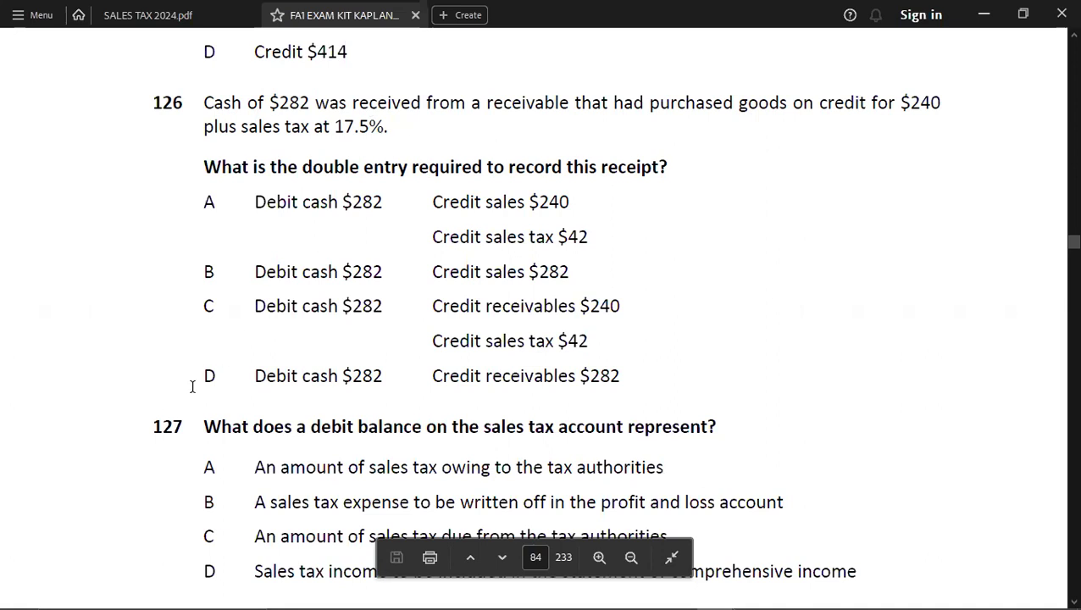
key(alt+Tab)
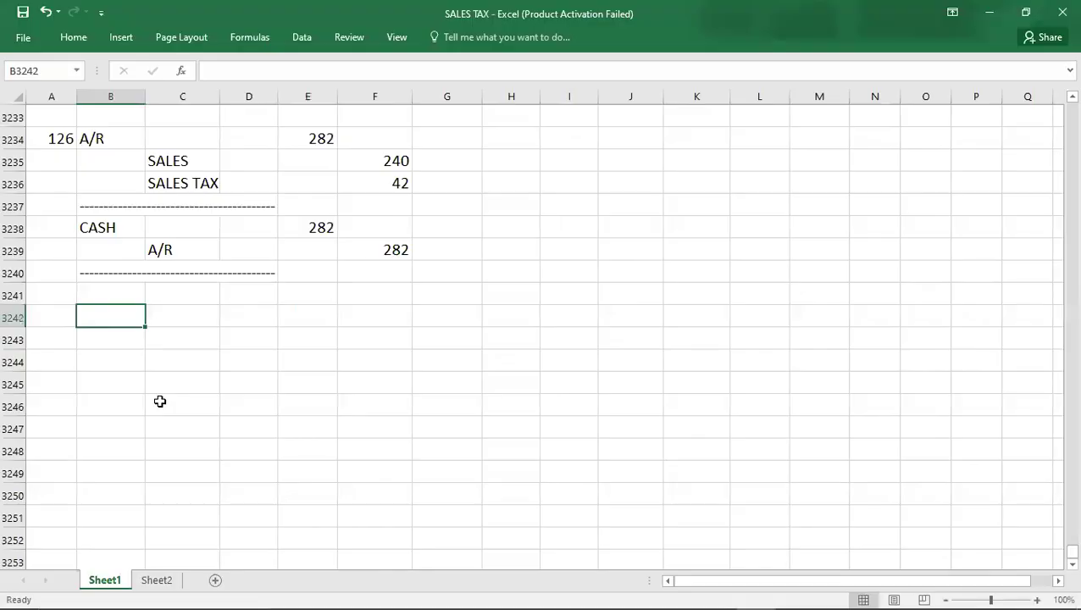
click(54, 229)
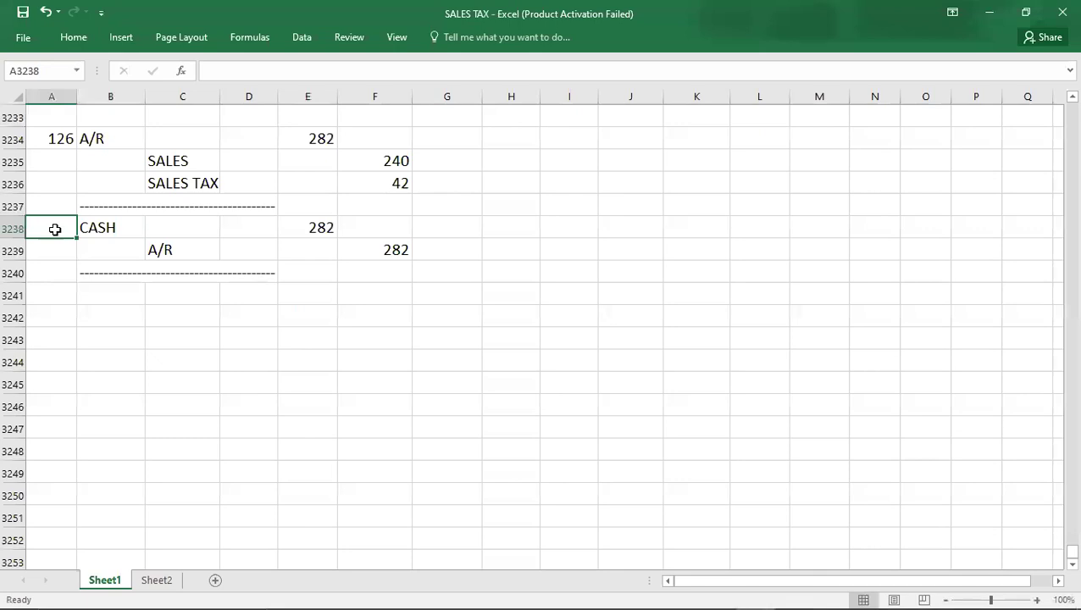
click(48, 172)
text(D)
key(Return)
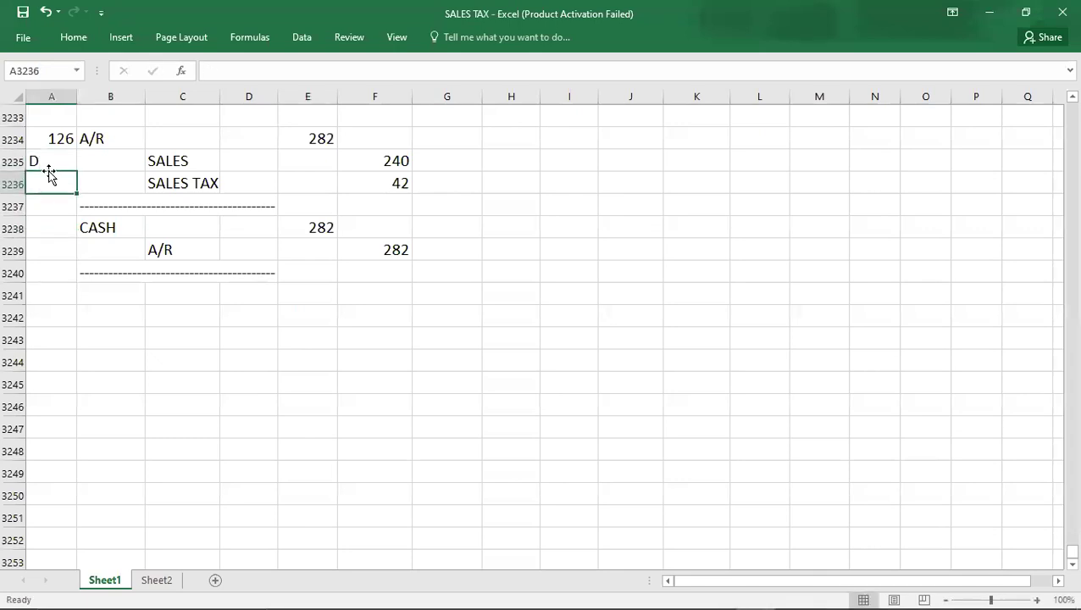
- Enter the credit purchase's account names: "PURCHASES" in I3234, "SALES TAX" in I3235 and "A/P" in J3236
click(585, 140)
text(PRU)
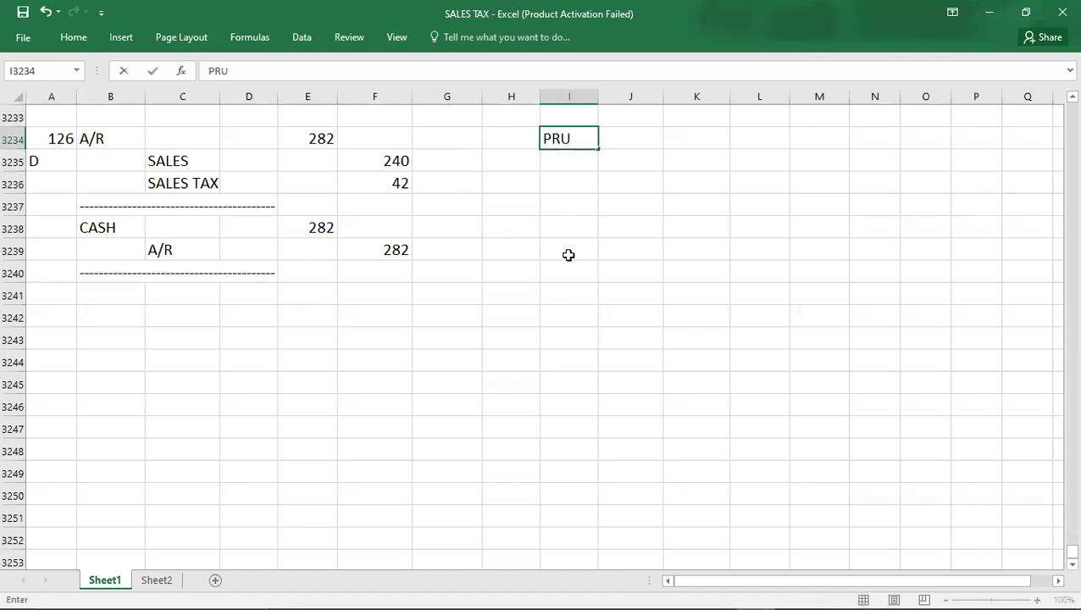
key(BackSpace)
key(BackSpace)
text(URCHASES)
key(Return)
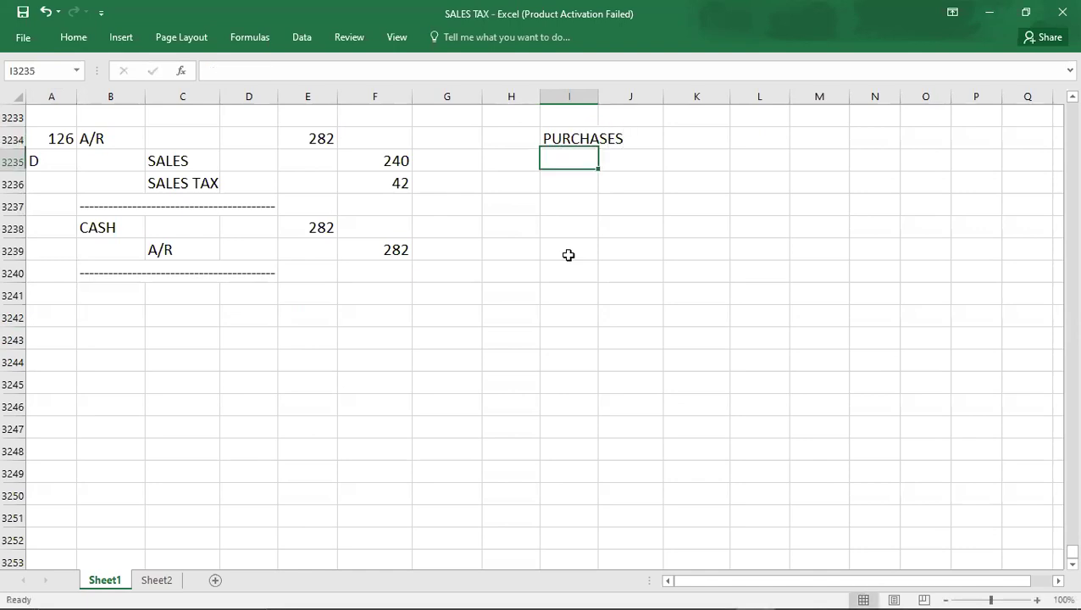
text(SALES TAX)
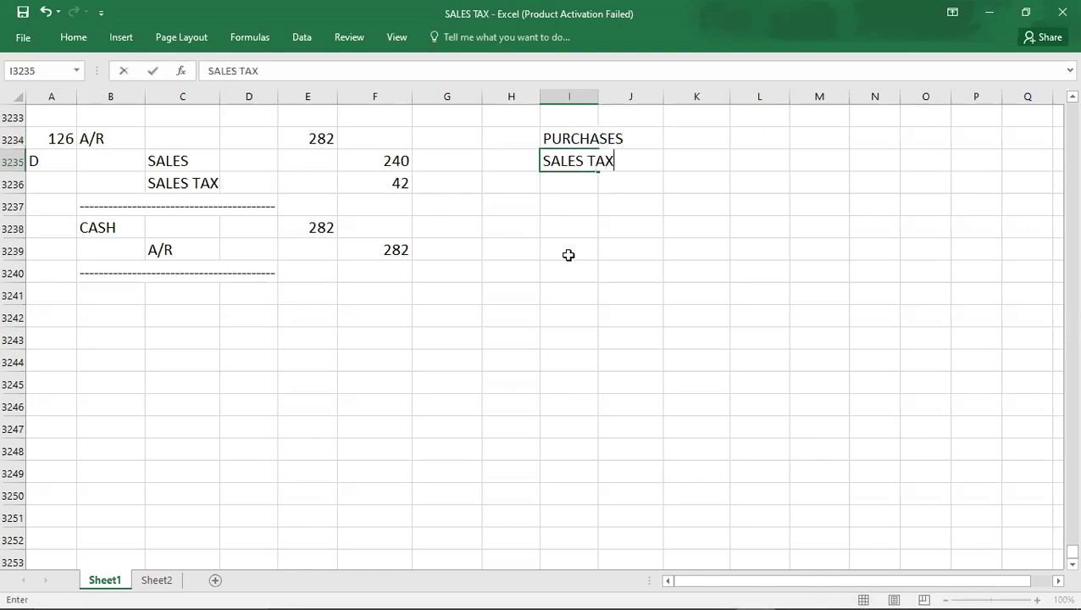
key(Return)
key(Right)
text(A/P)
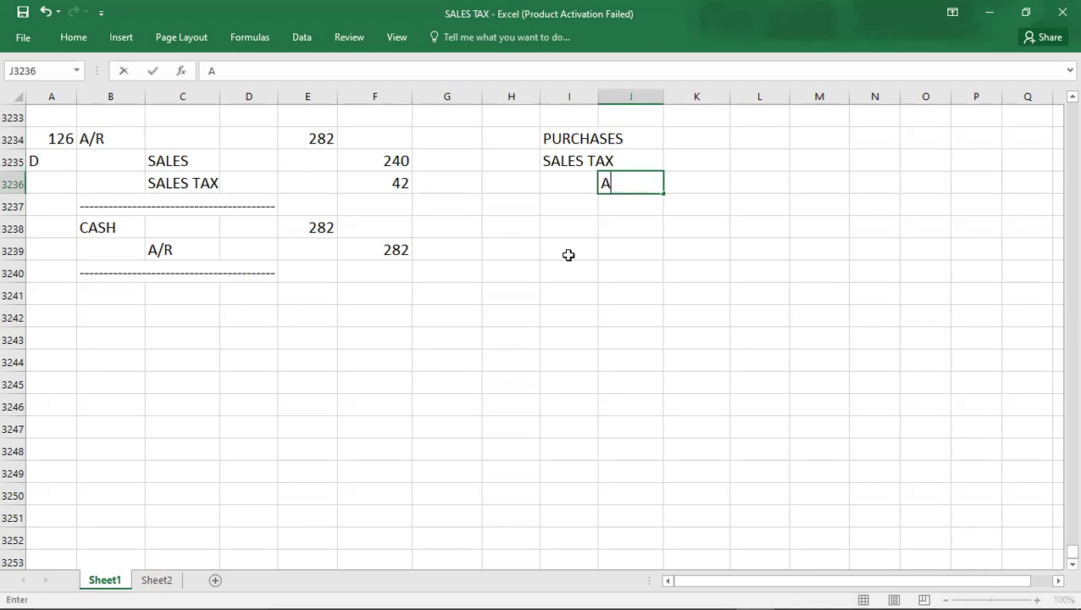
- Enter the credit purchase's amounts: debits 280 in L3234 and 42 in L3235, credit 282 in M3236
key(Up)
key(Right)
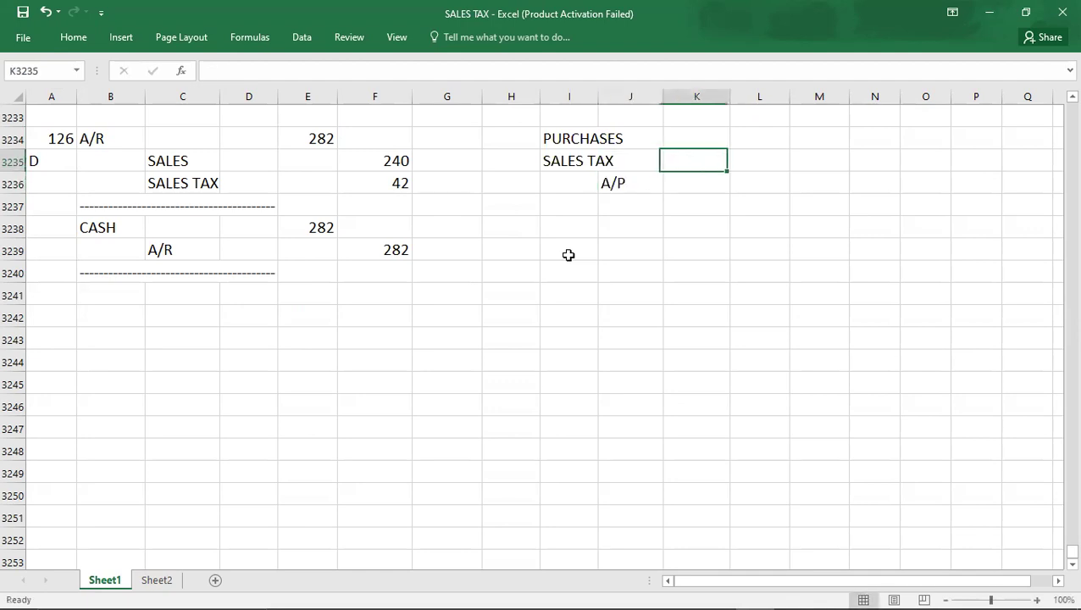
key(Right)
key(Up)
text(280)
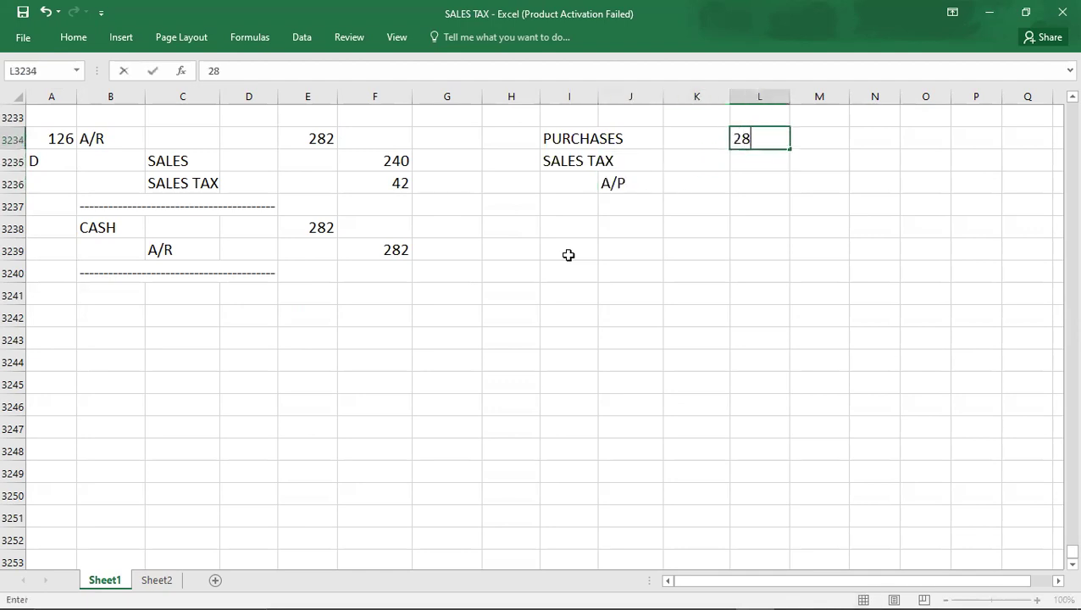
key(Return)
text(42)
key(Return)
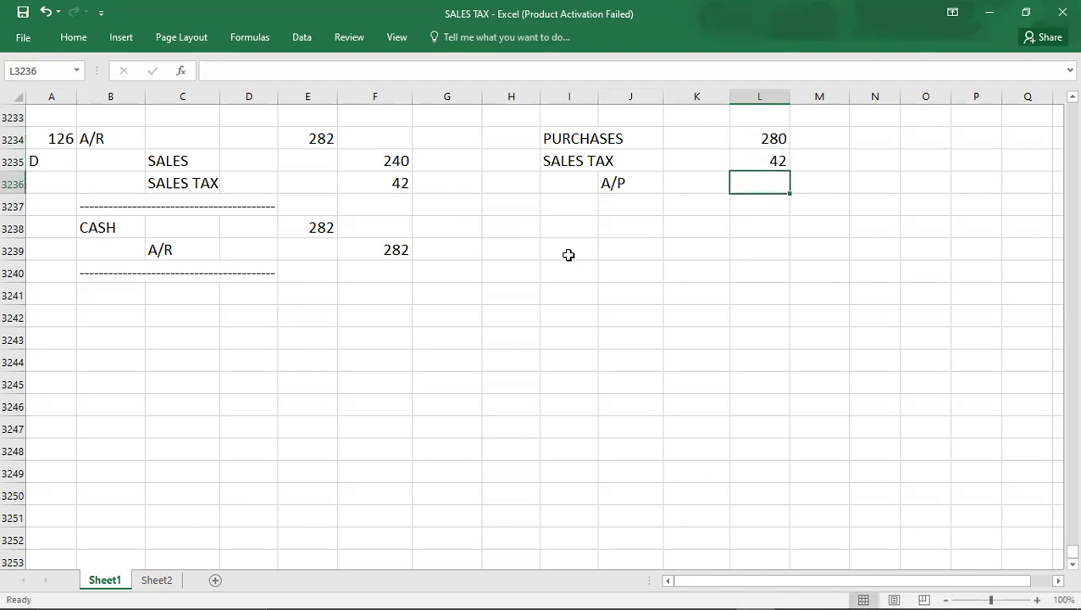
key(Right)
text(282)
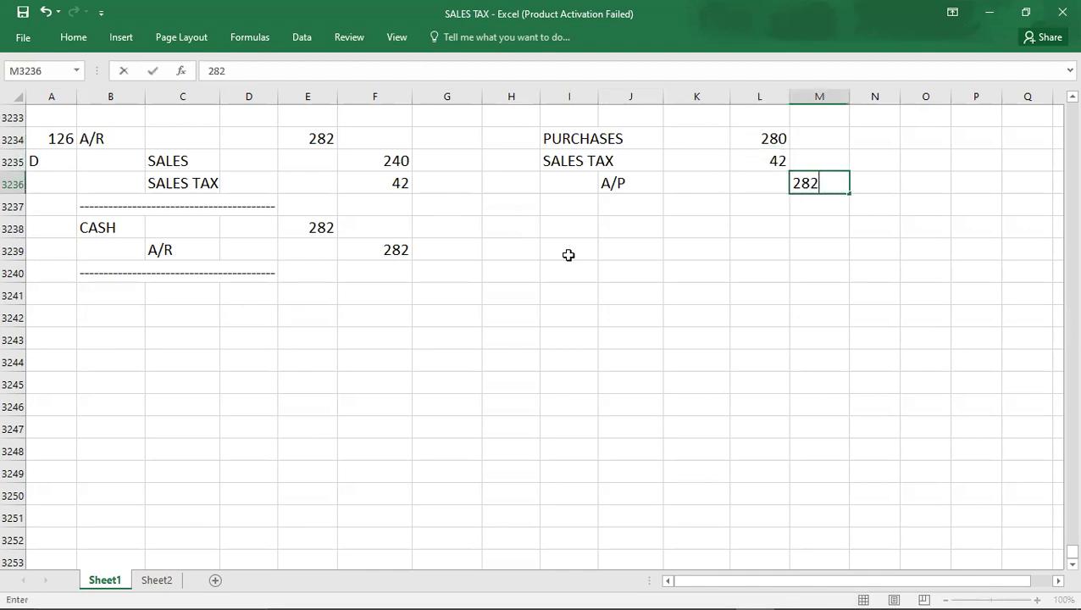
- Rule off the credit purchase entry with a line of dashes in I3237
key(Return)
key(Left)
key(Left)
key(Left)
key(Left)
text(-)
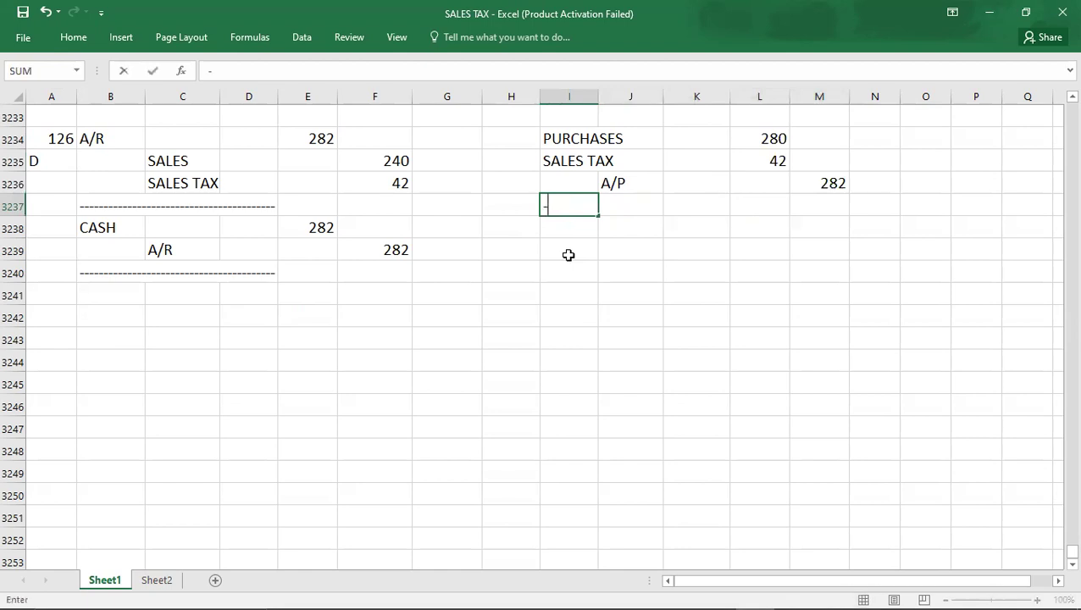
text(---------------------------------)
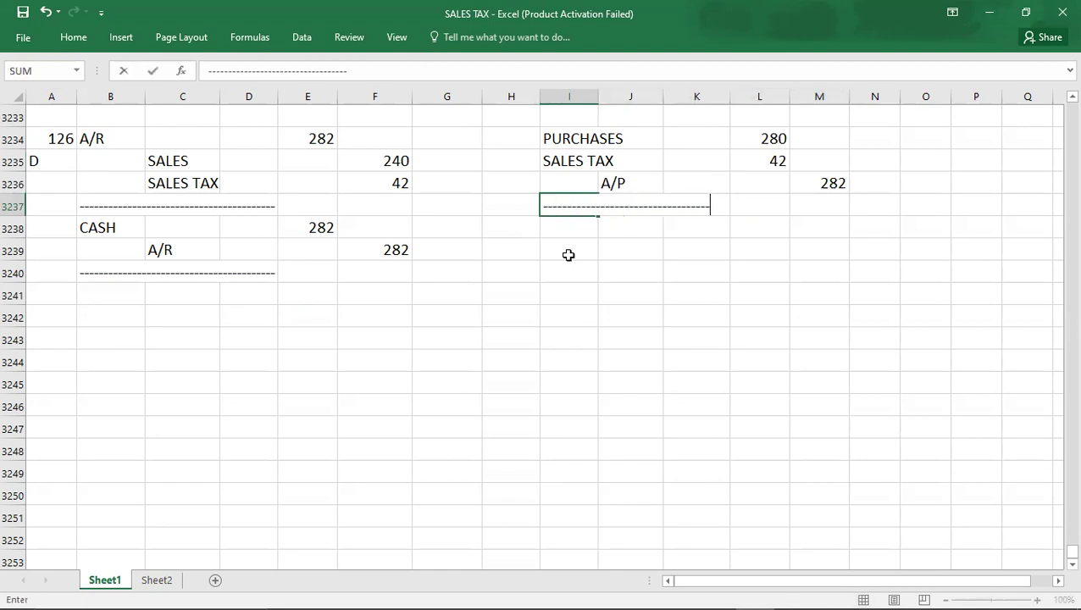
click(567, 254)
- Correct the purchases debit in L3234 to 240
click(761, 134)
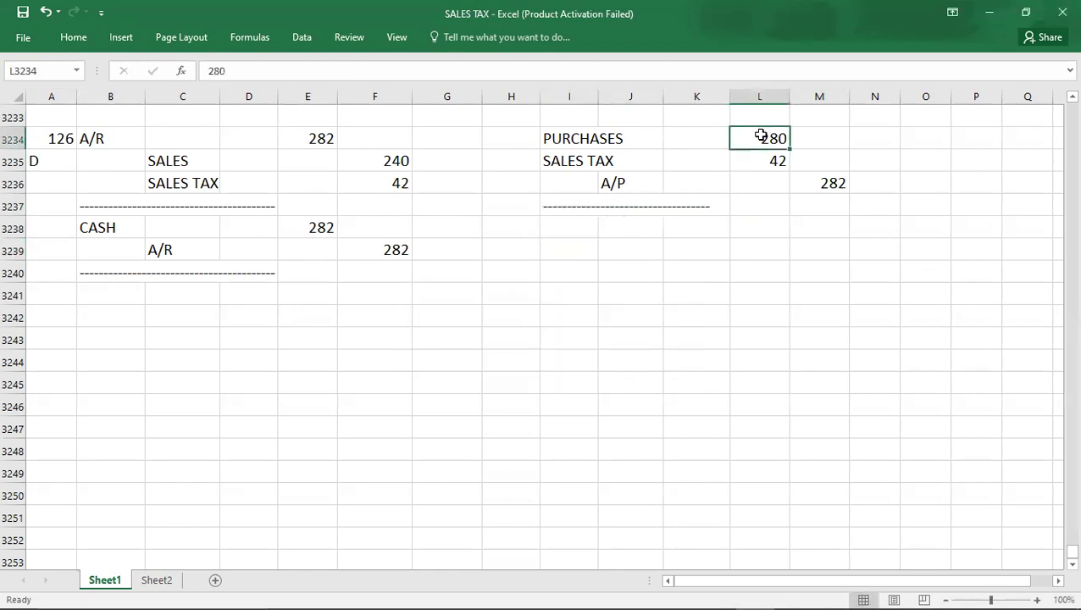
text(240)
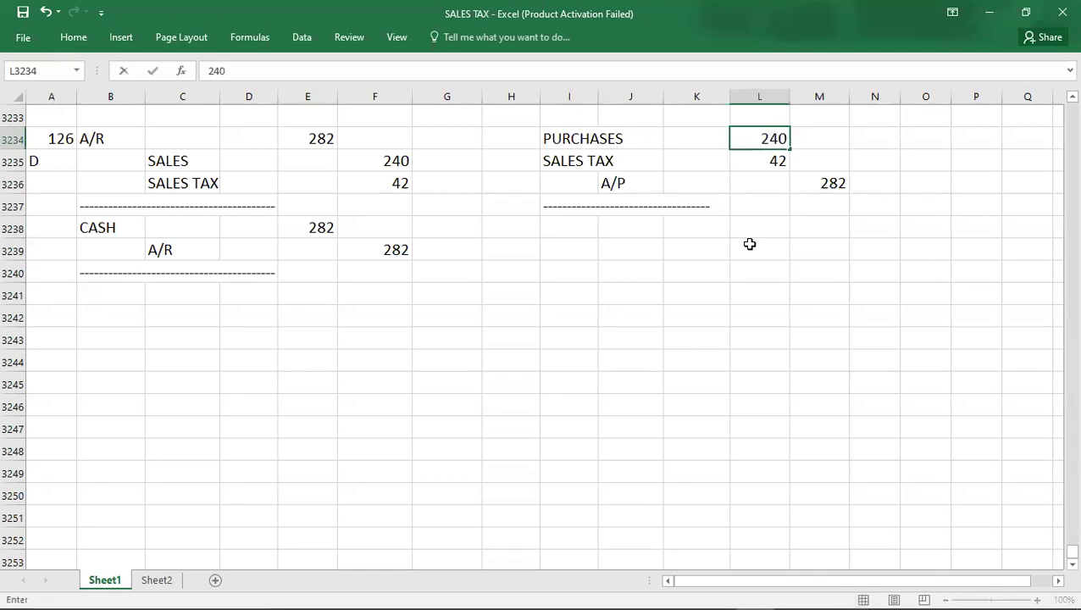
key(Return)
- Enter the supplier payment's account names: "A/P" in I3238 and "CASH" in J3239
key(Down)
key(Down)
key(Down)
key(Left)
key(Left)
key(Left)
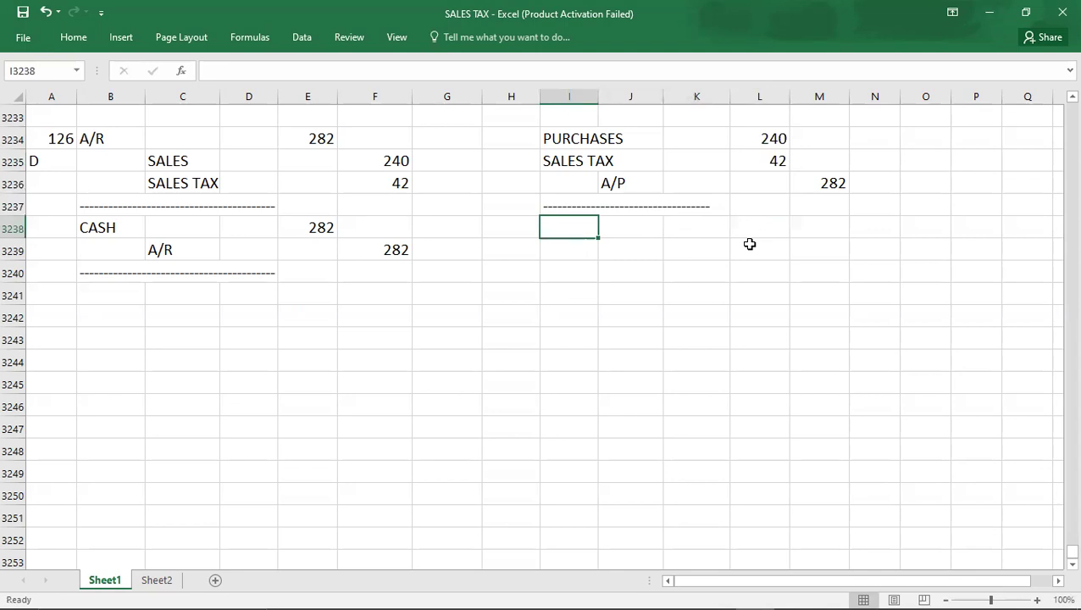
text(A/P)
key(Return)
key(Right)
text(CASH)
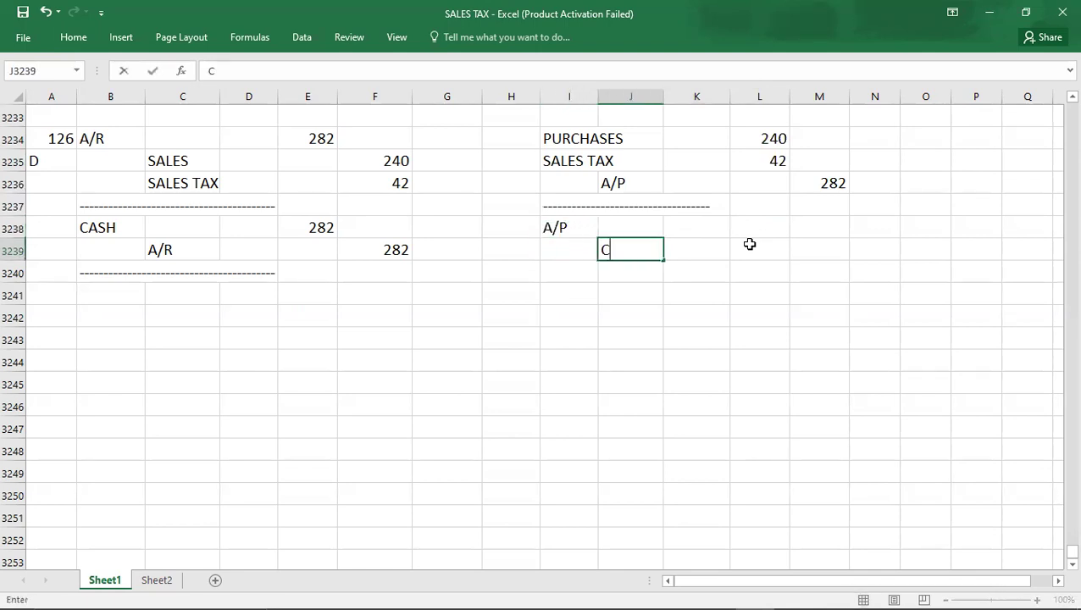
- Enter the supplier payment's amounts: debit 282 in L3238 and credit 282 in M3239
key(Up)
key(Right)
key(Right)
text(282)
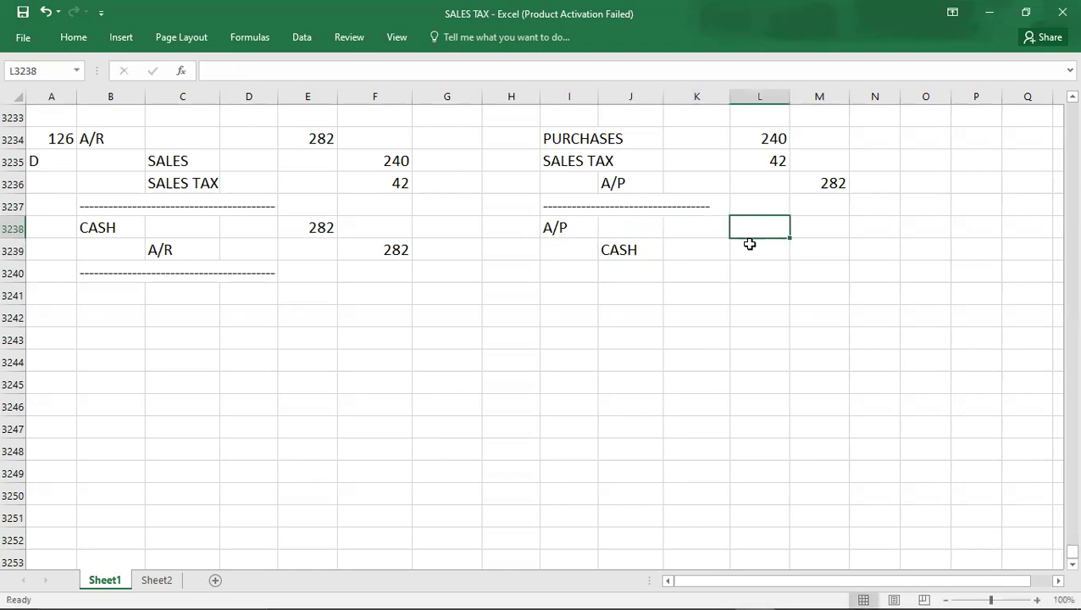
key(Return)
key(Right)
text(282)
key(Return)
- Rule off the supplier payment entry with a line of dashes in I3240
key(Left)
key(Left)
key(Left)
key(Left)
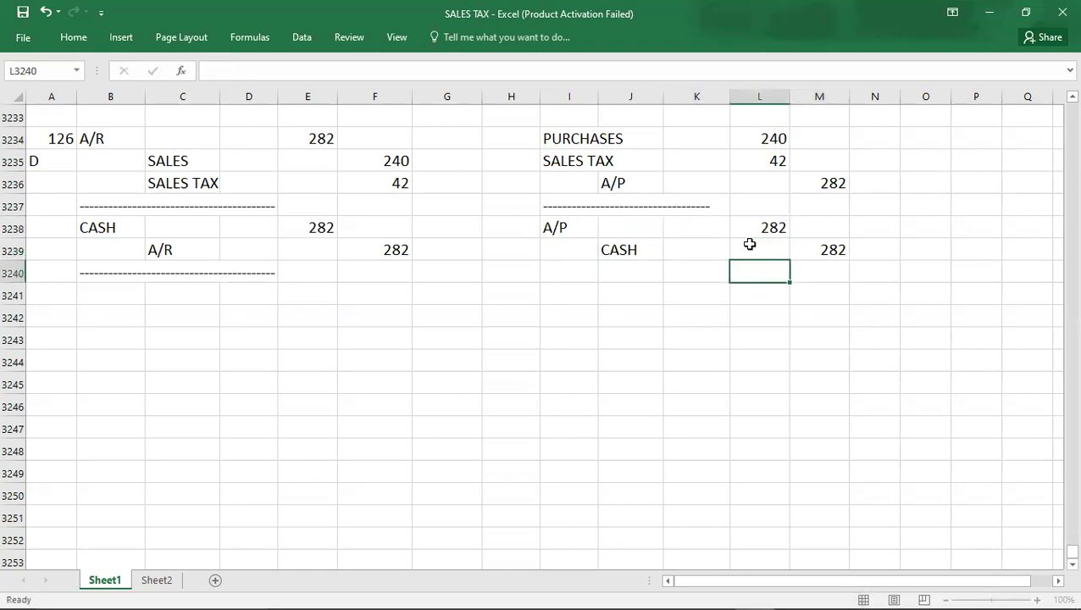
text(---)
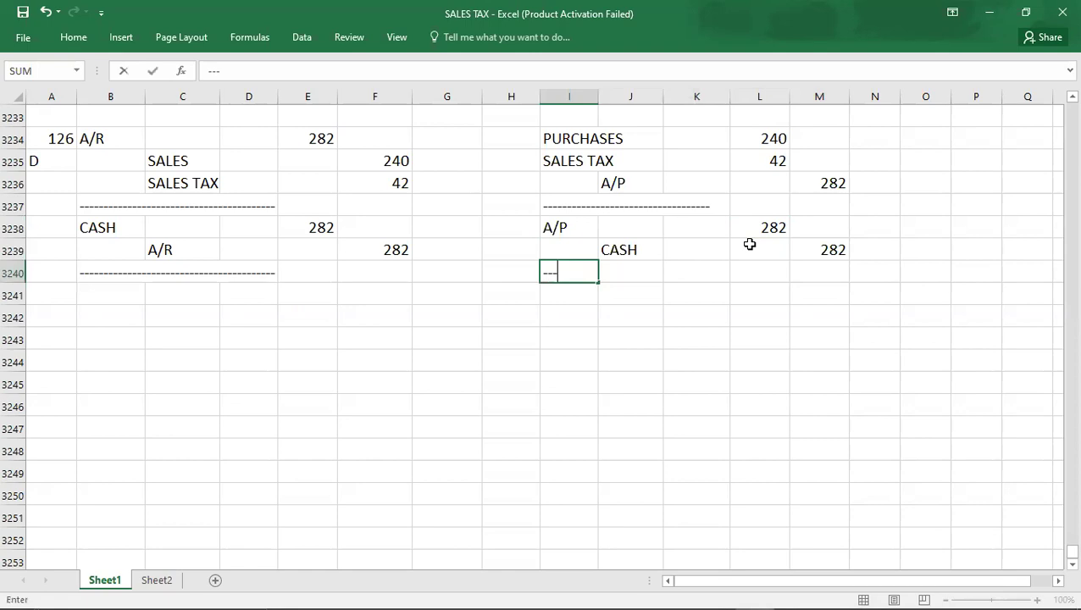
text(-----------------------------)
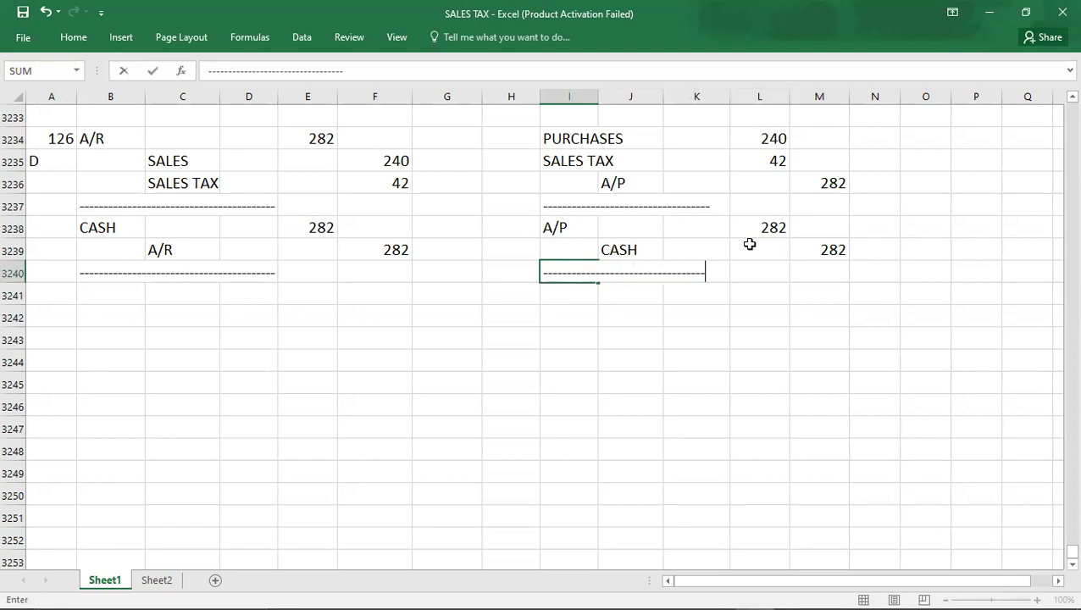
key(Return)
key(Return)
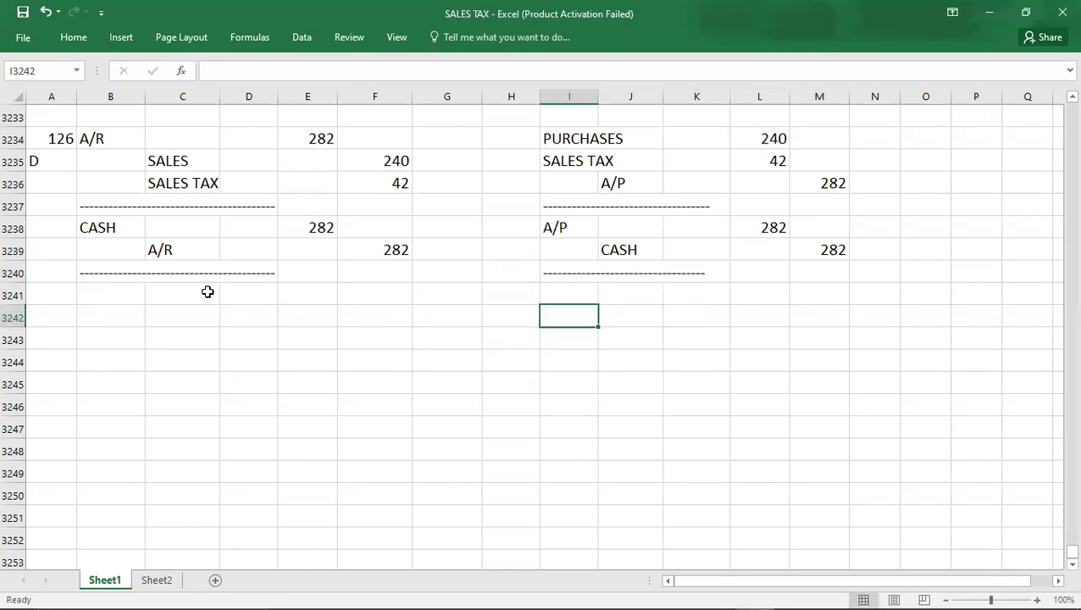
- Switch to the FA1 exam kit PDF and read question 127 with its answer options
click(67, 314)
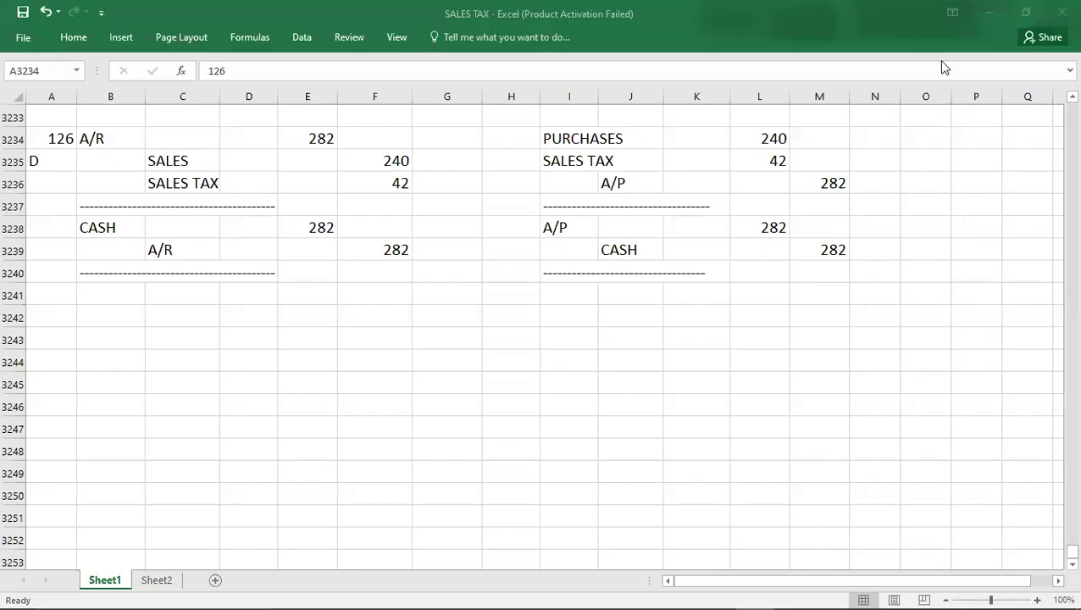
key(alt+Tab)
key(alt+Tab)
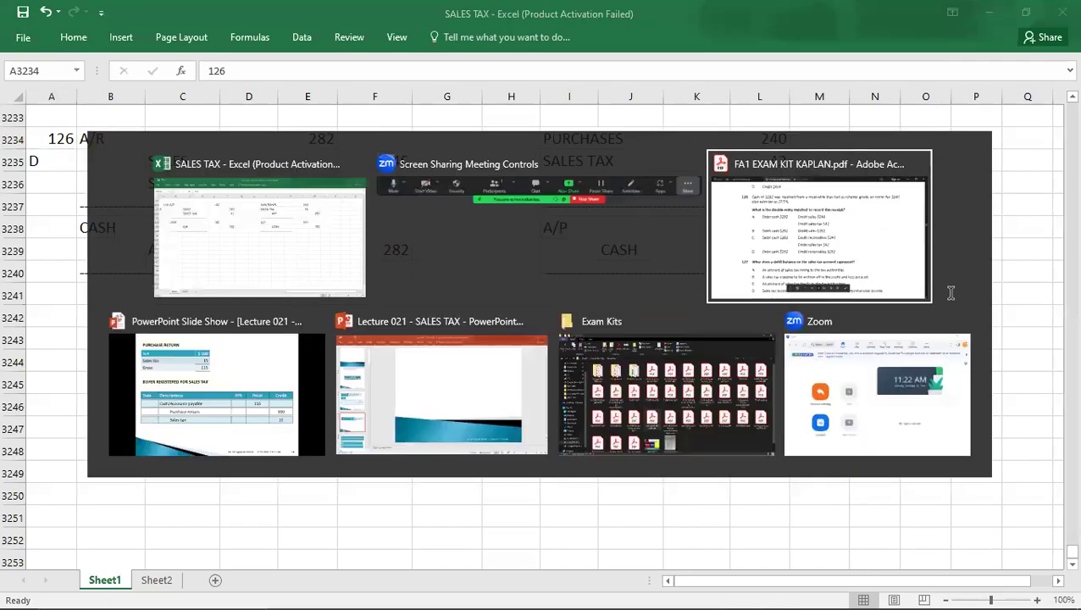
scroll(952, 298, down, 1)
scroll(953, 299, down, 3)
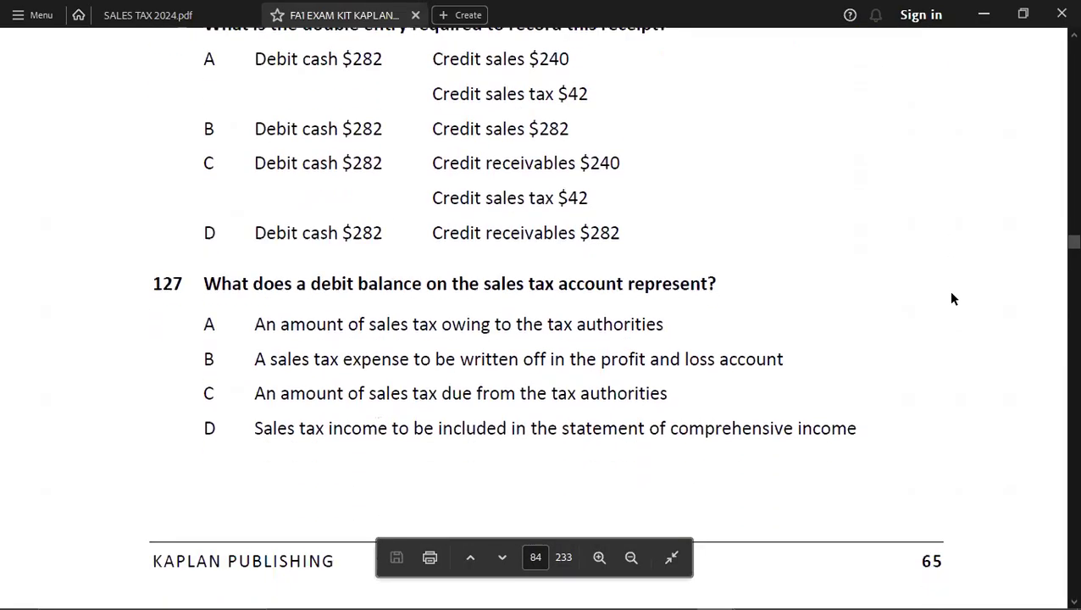
scroll(952, 299, down, 1)
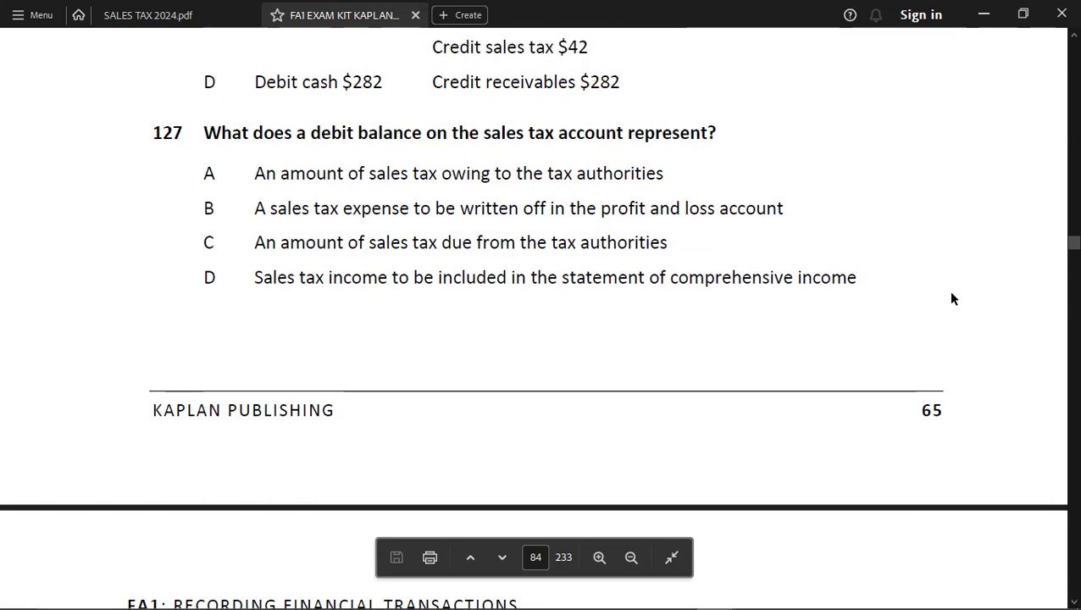
- Switch to the PowerPoint slide show and advance to slide 23 to examine the SALES TAX ledger account layout
key(alt+Tab)
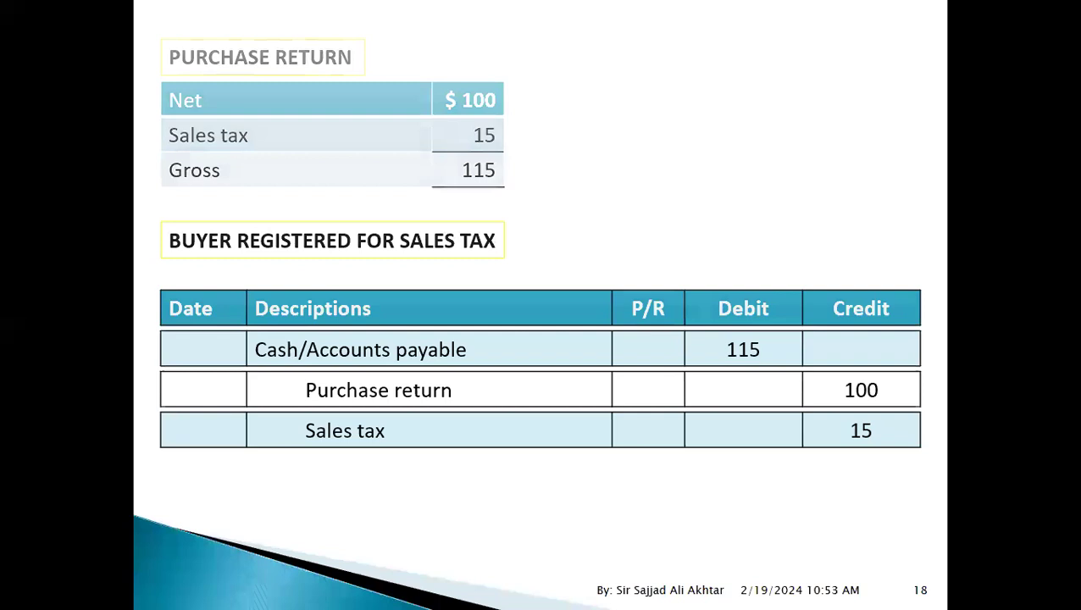
key(Right)
key(Right)
key(Right)
key(Right)
key(Right)
key(Right)
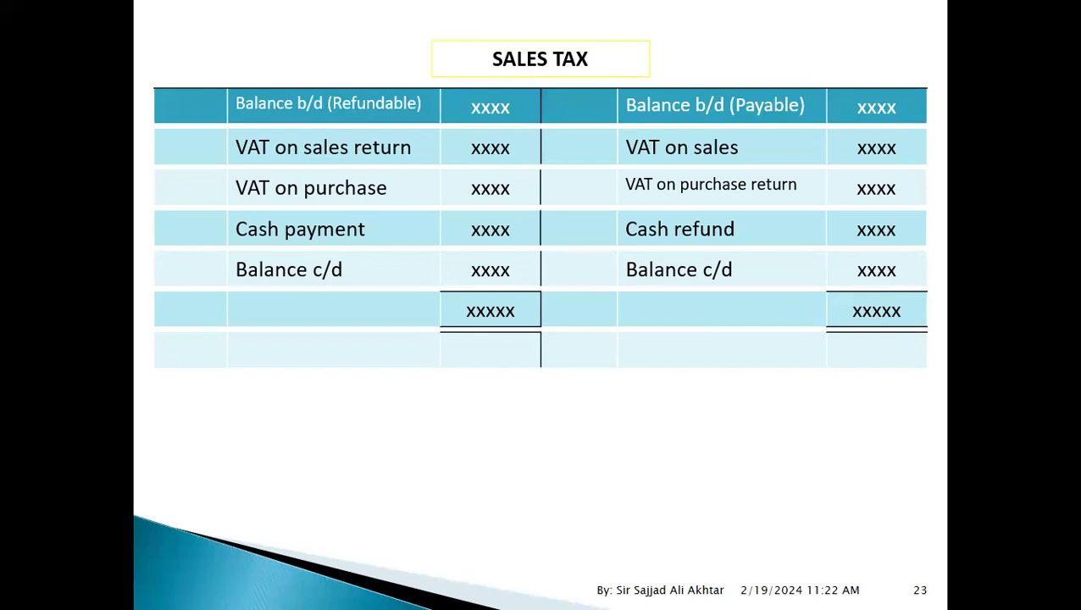
- Return to the exam kit PDF, review question 127 and move on to question 128 about the closing accounts receivable balance
key(alt+Tab)
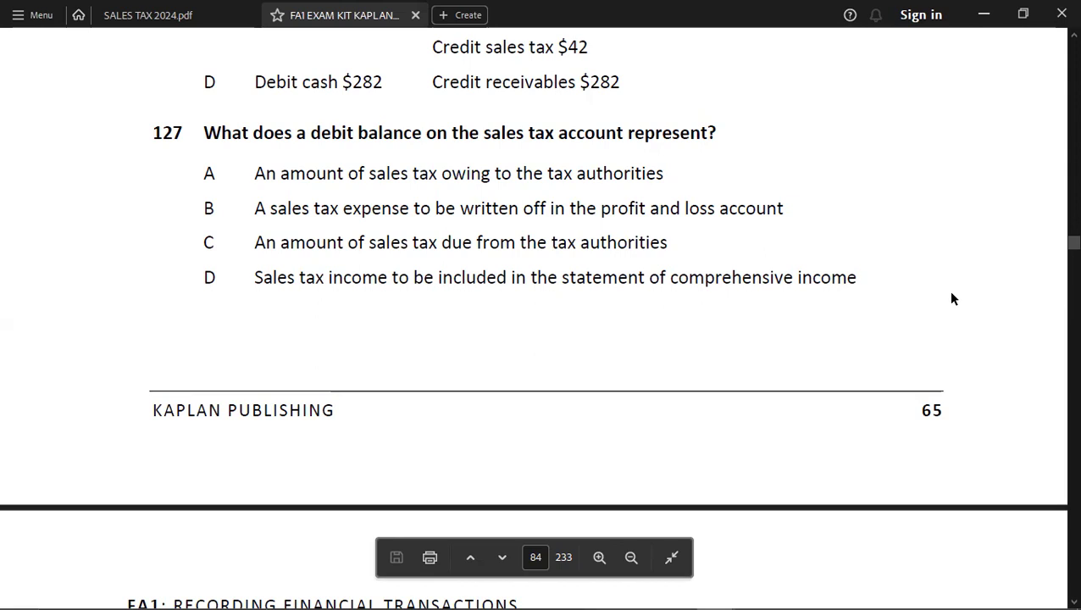
scroll(952, 298, down, 3)
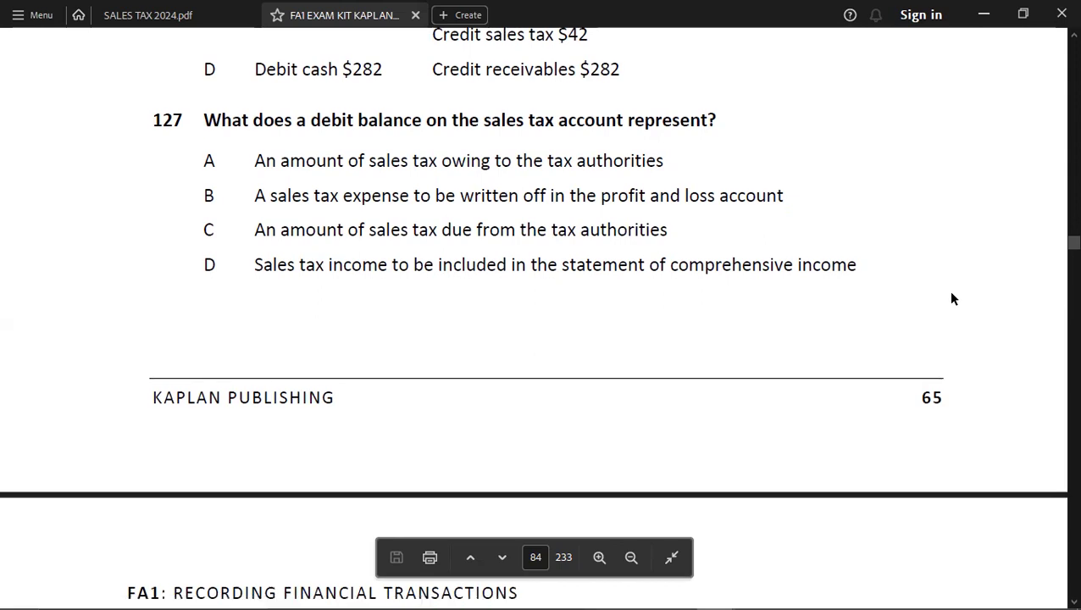
scroll(951, 298, down, 2)
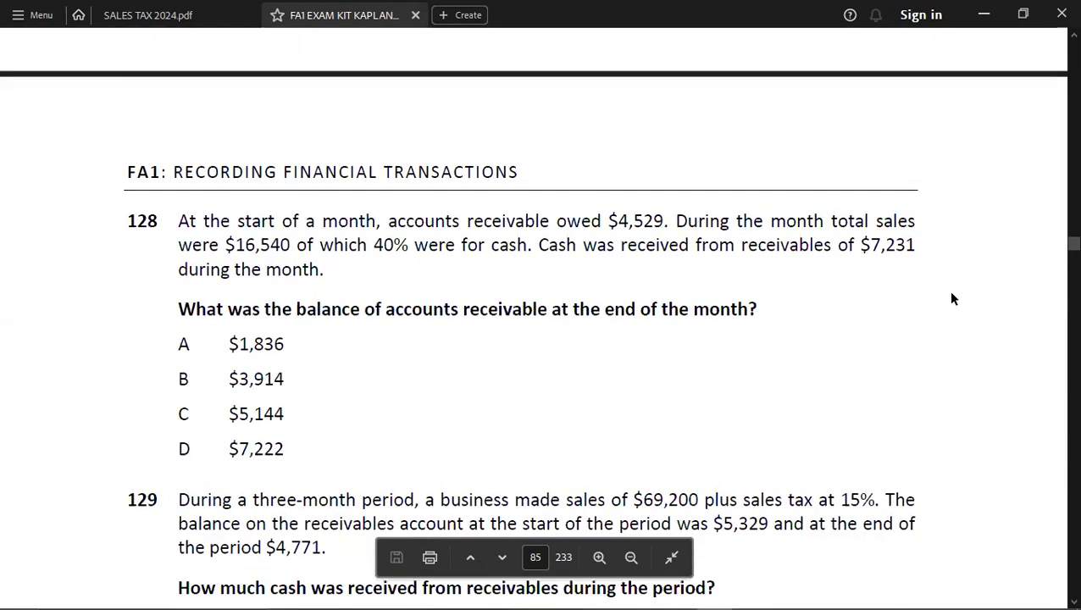
- Skim exam kit questions 128 to 132 and read question 133 on the sales tax account's carried-forward balance
scroll(952, 298, down, 1)
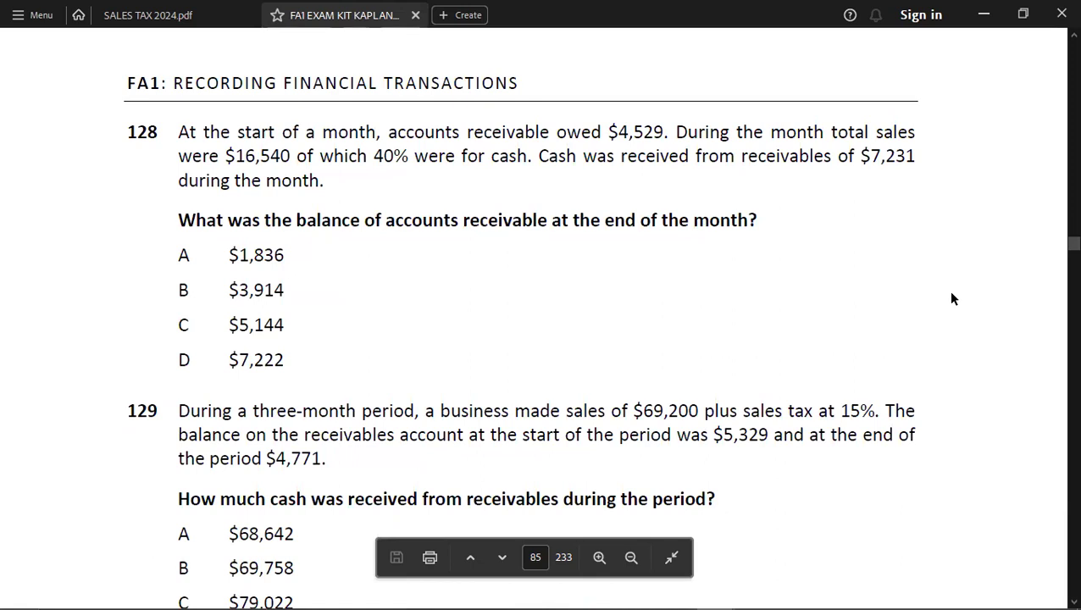
scroll(951, 298, down, 2)
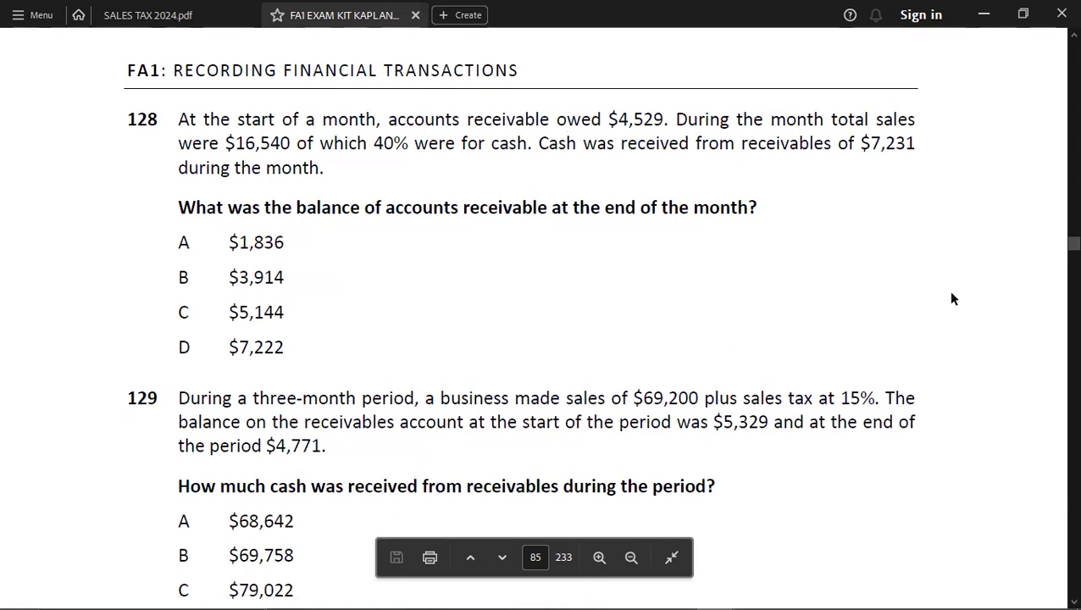
scroll(951, 298, down, 1)
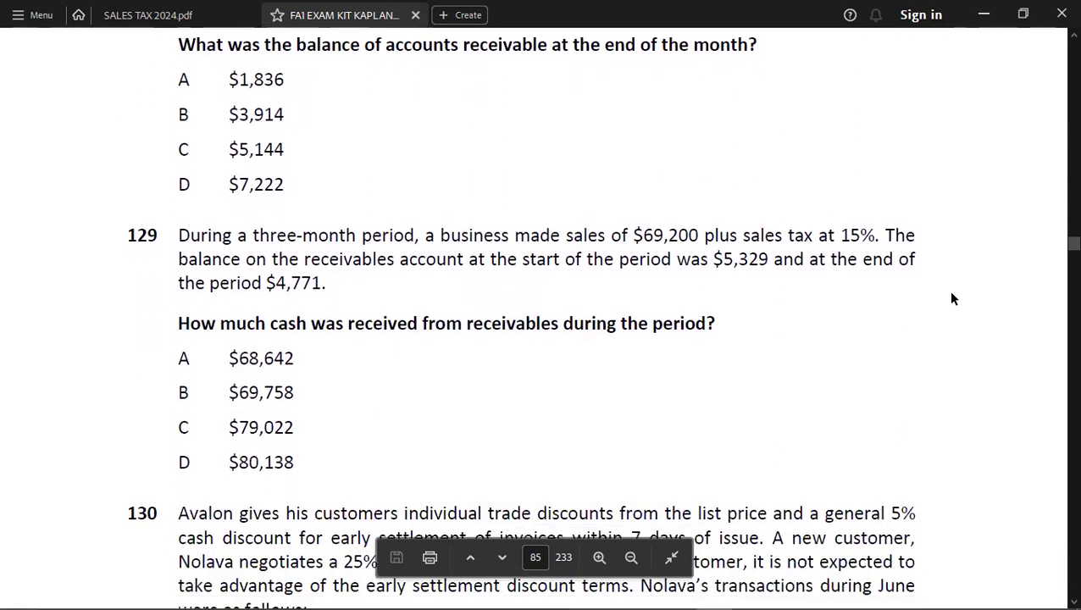
scroll(952, 298, down, 1)
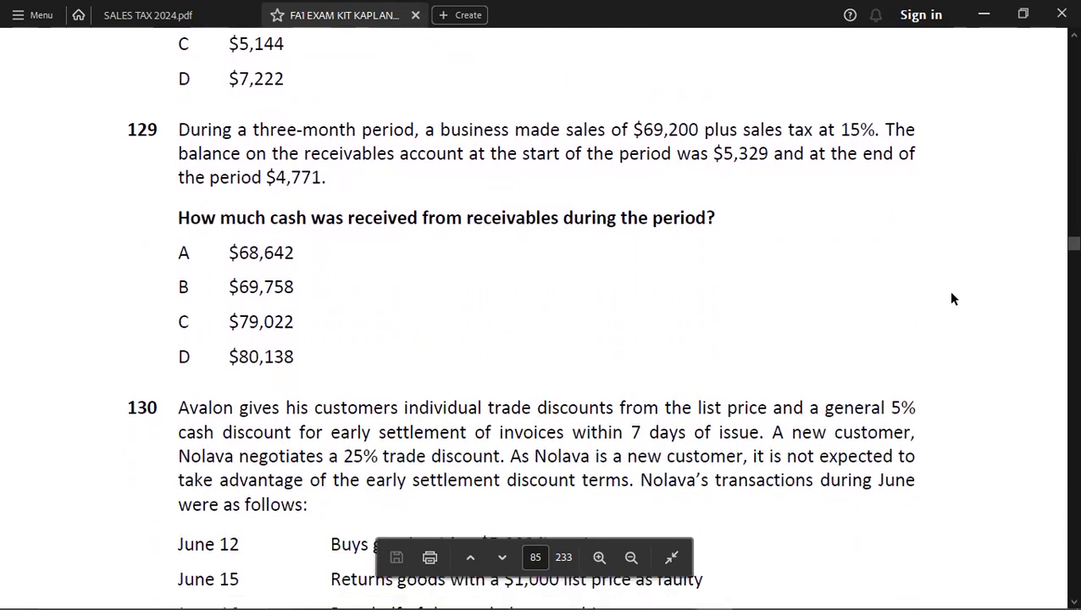
scroll(951, 298, down, 1)
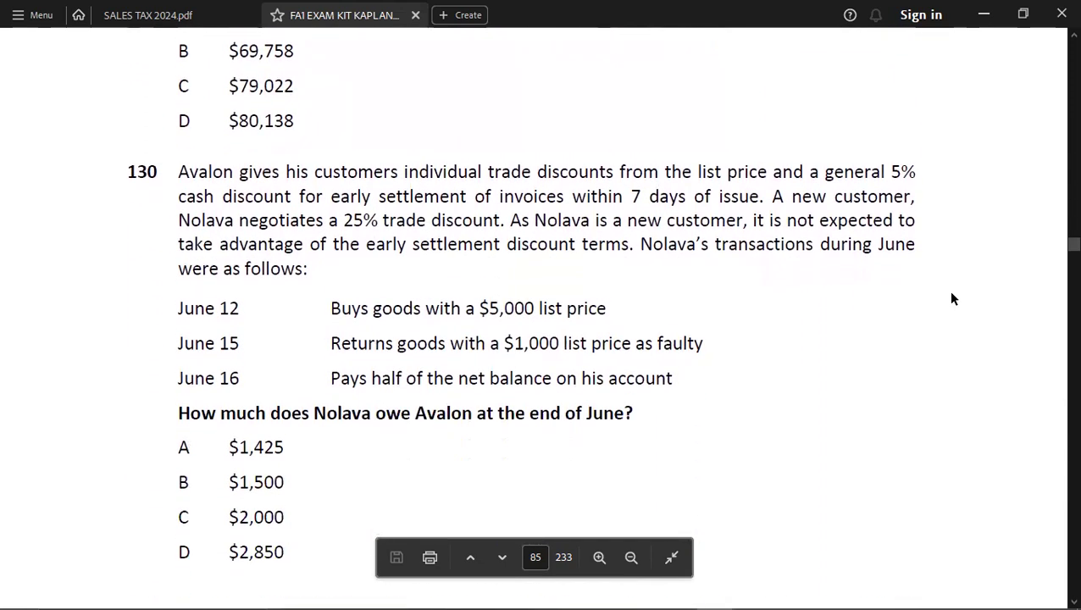
scroll(951, 298, down, 1)
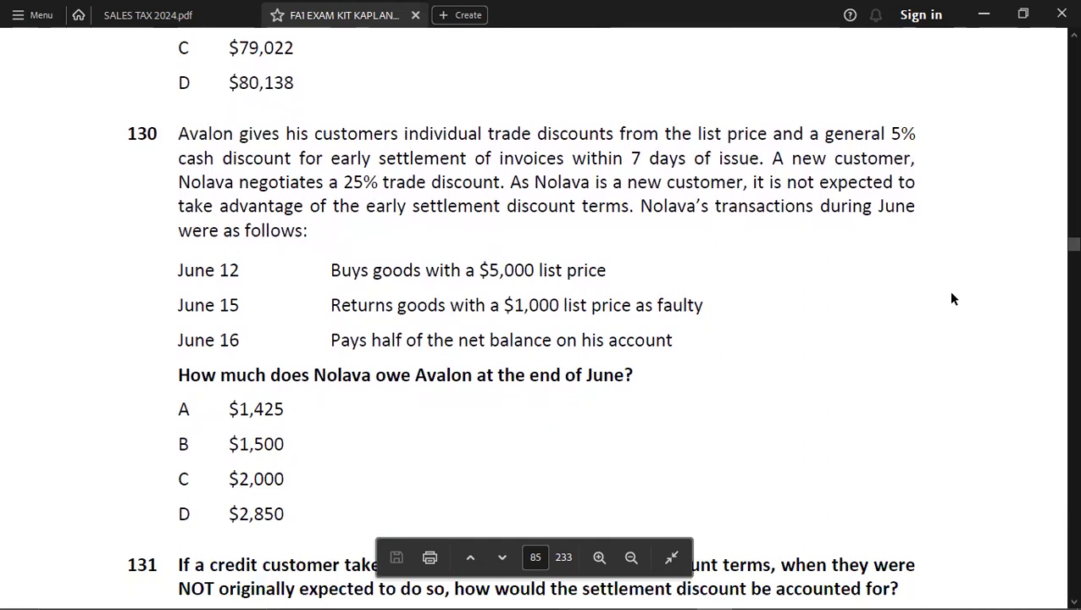
scroll(951, 298, down, 1)
scroll(951, 298, down, 3)
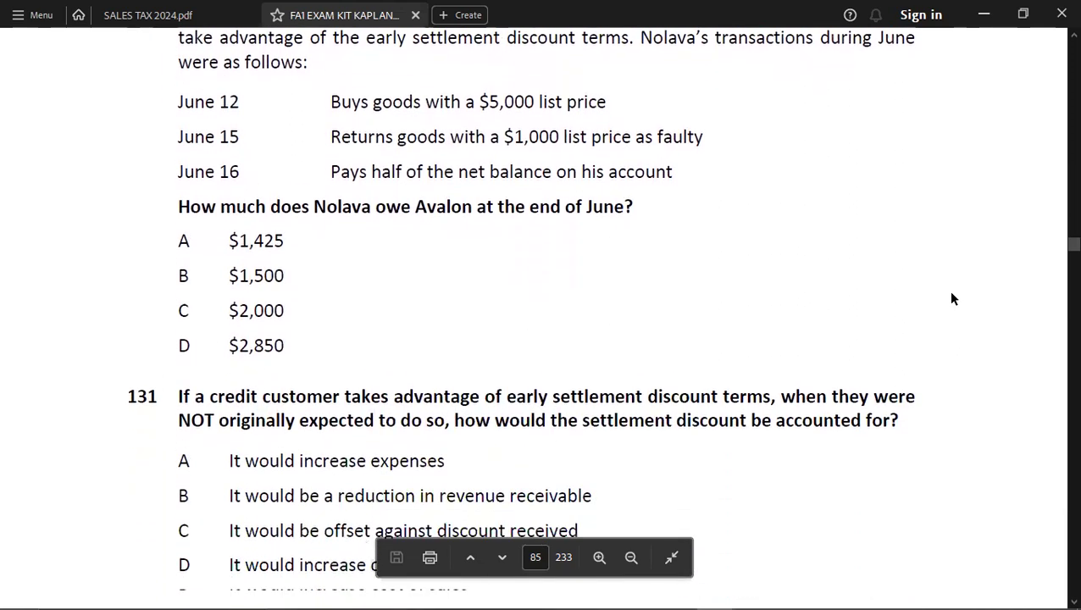
scroll(951, 298, down, 2)
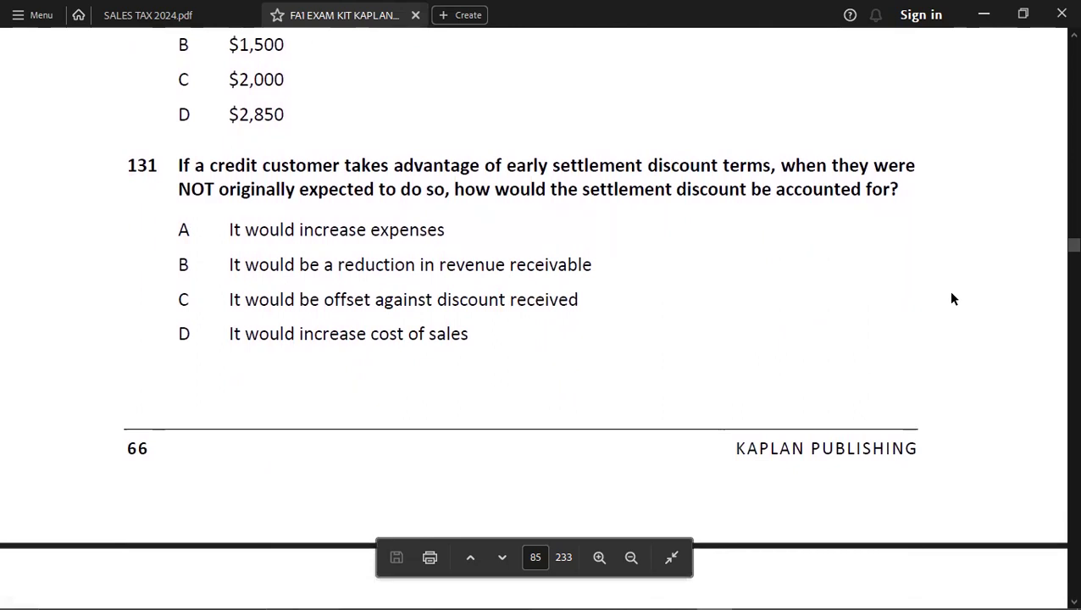
scroll(952, 299, down, 1)
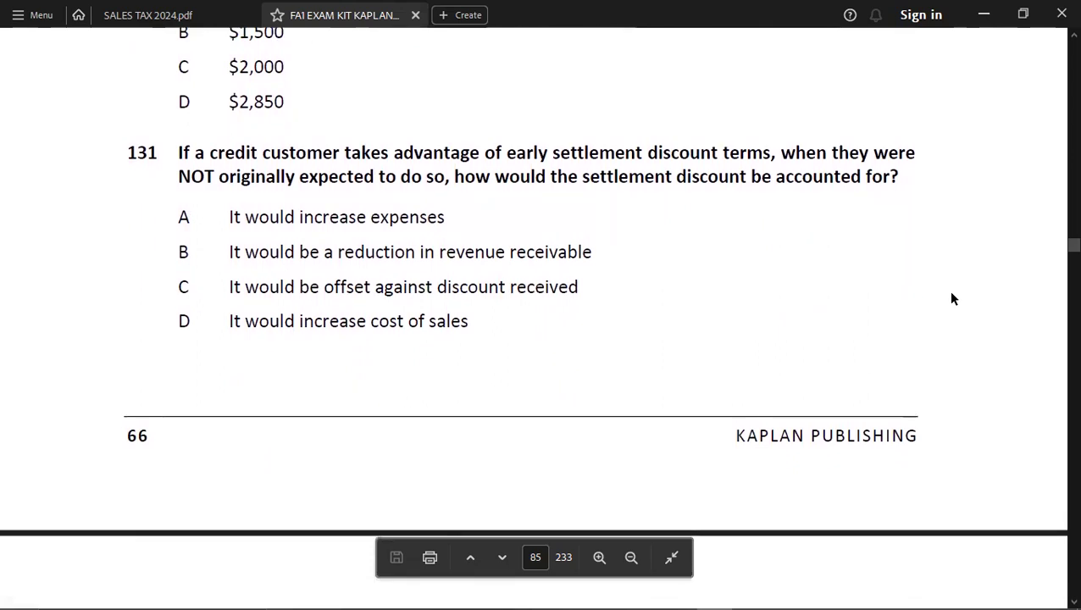
scroll(951, 298, down, 6)
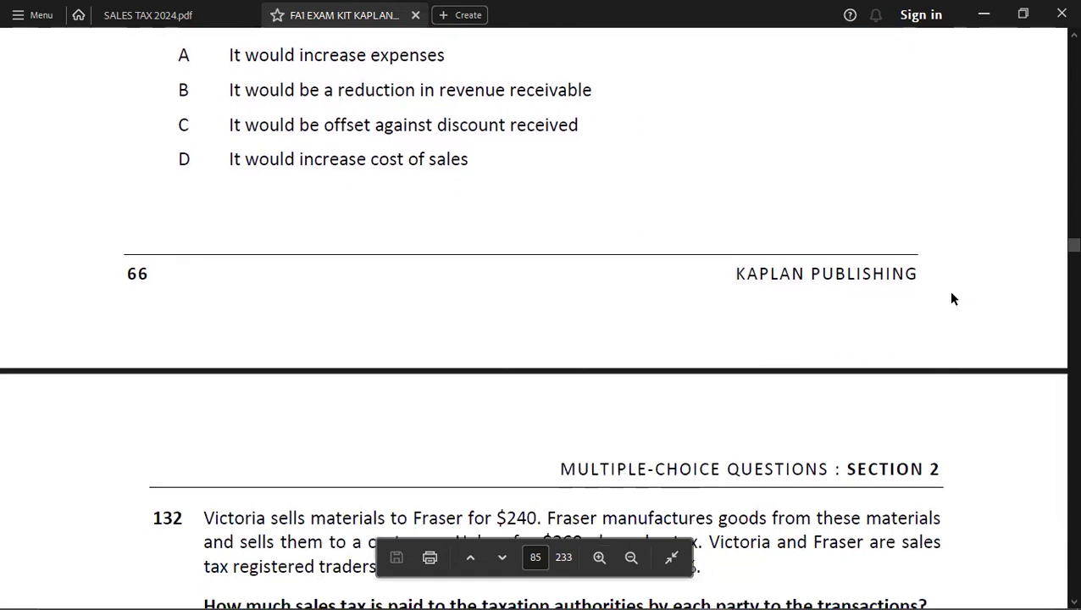
scroll(951, 292, down, 2)
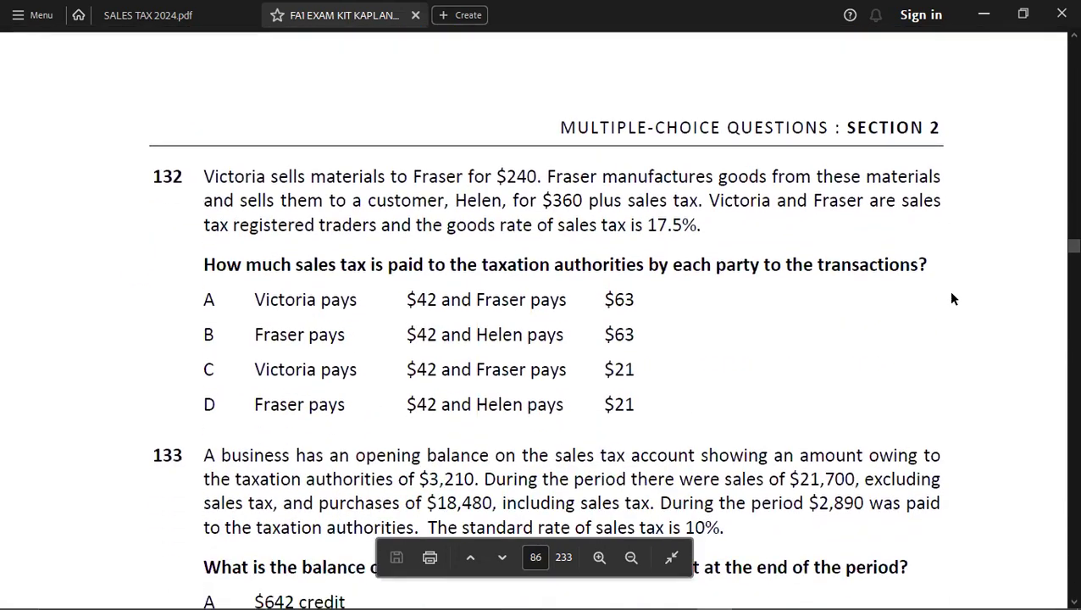
scroll(951, 298, down, 4)
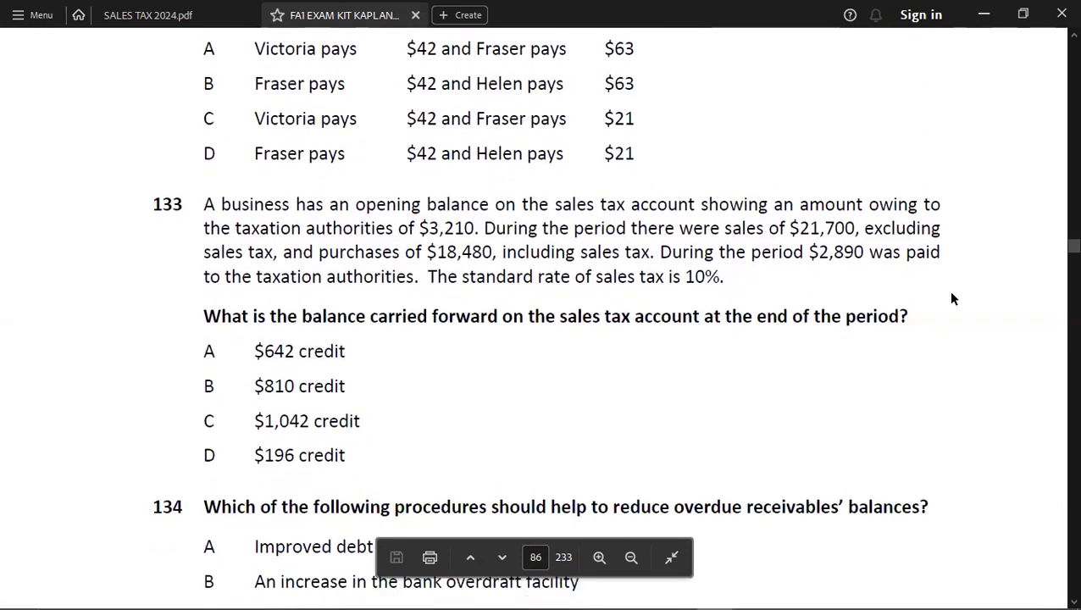
scroll(951, 297, down, 1)
scroll(951, 298, down, 1)
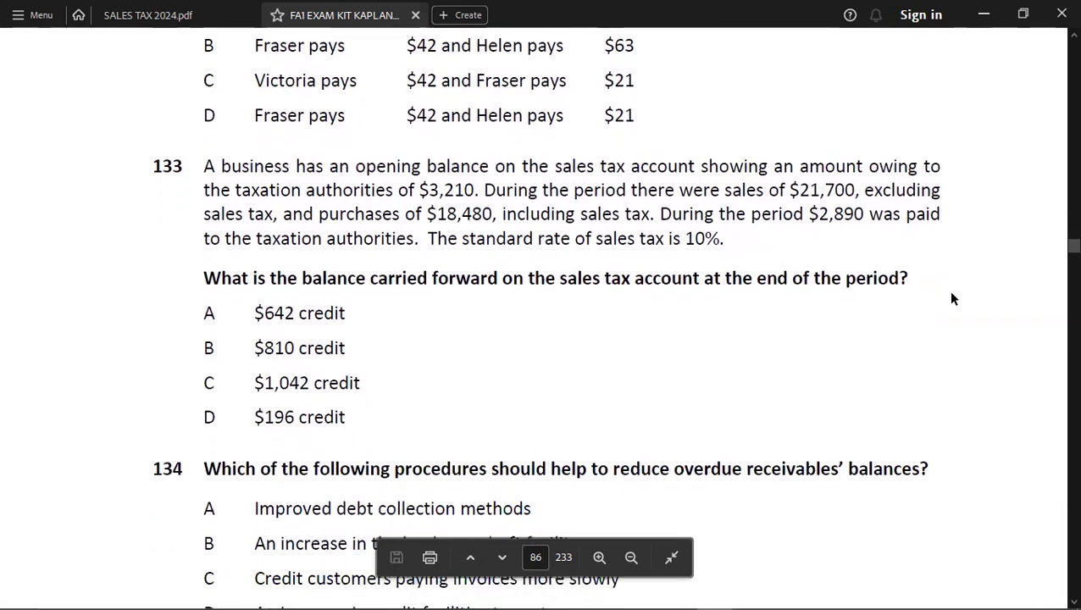
scroll(951, 298, down, 1)
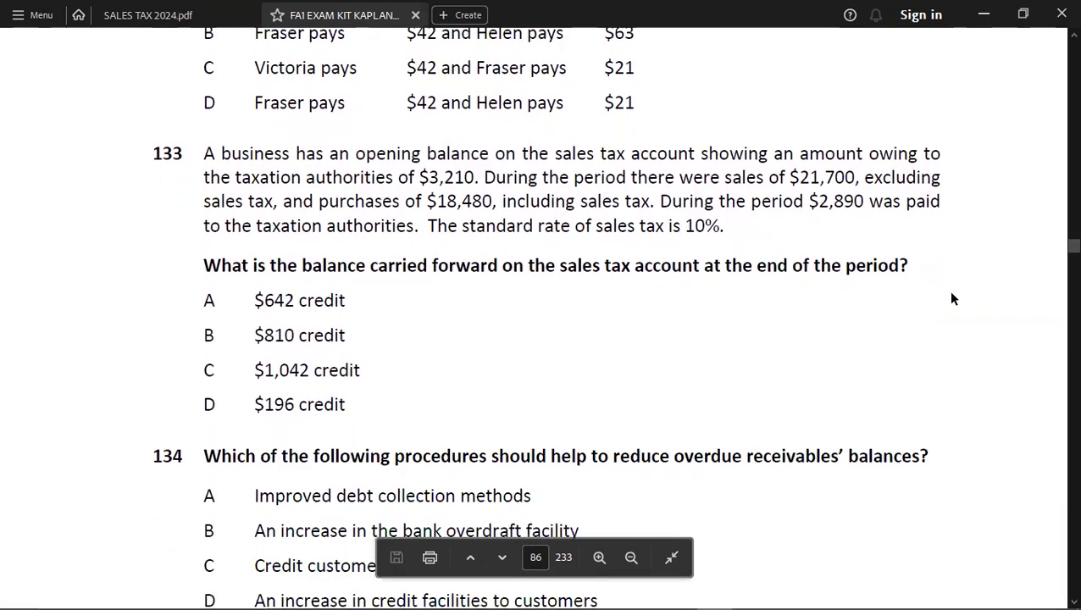
scroll(951, 298, down, 2)
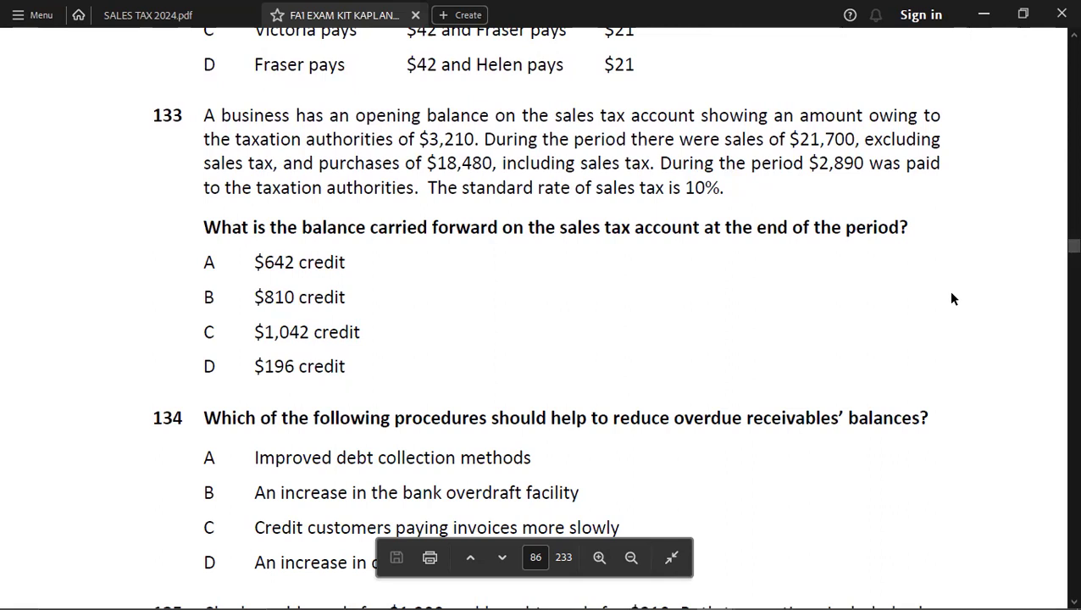
- Switch to the SALES TAX workbook to review question 115's tax workings and ledger account, and return to question 133 in the exam kit
key(alt+Tab)
key(Tab)
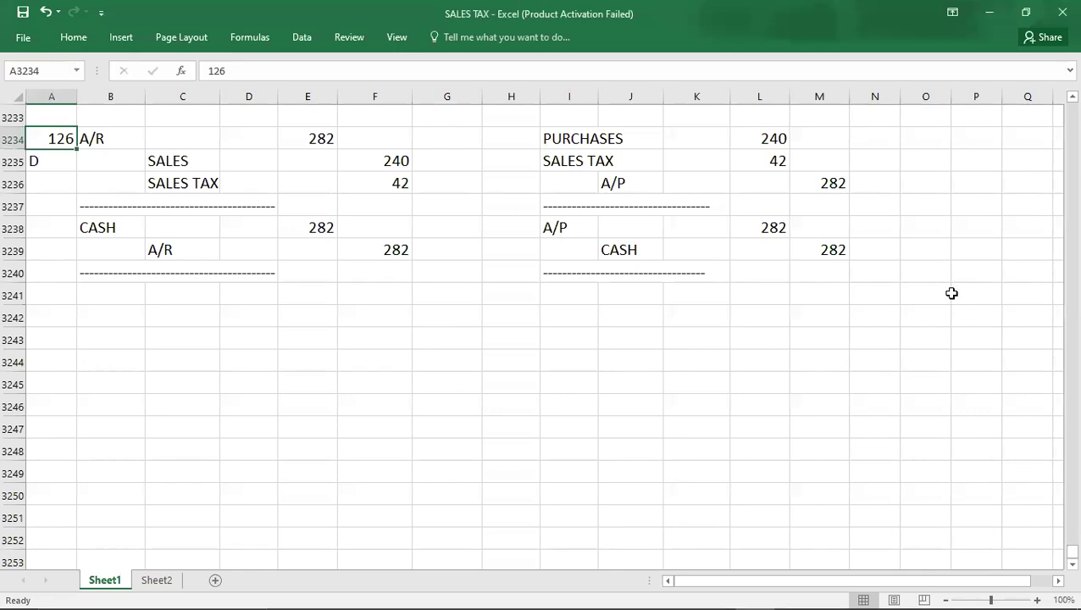
key(Up)
key(Up)
key(Up)
key(Up)
key(Up)
key(Up)
key(Up)
key(Up)
key(Up)
key(Up)
key(Up)
key(Up)
key(Up)
key(Up)
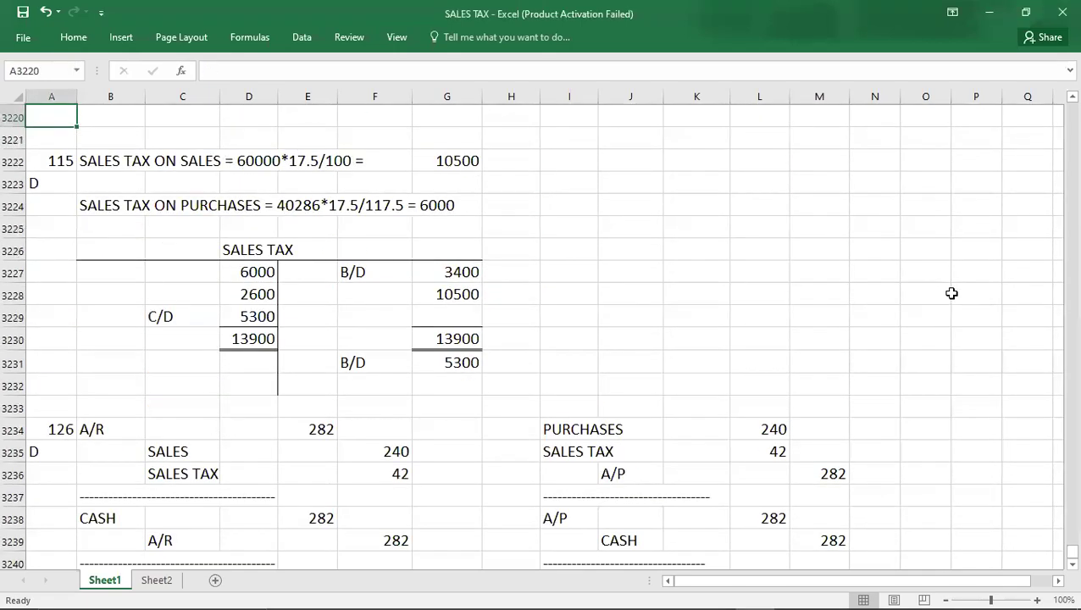
key(alt+Tab)
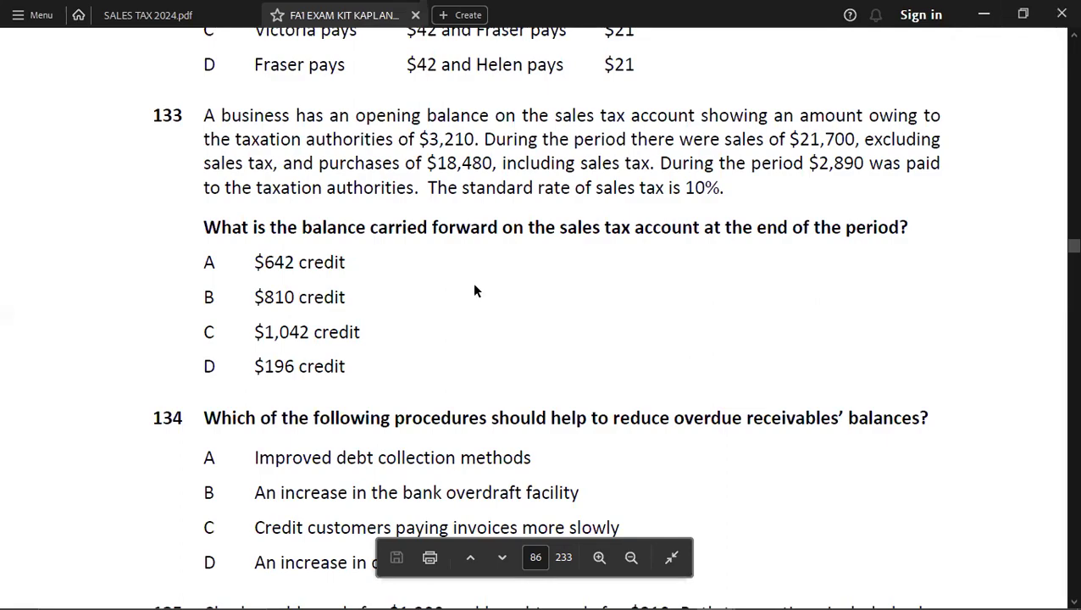
- Switch back to the SALES TAX workbook and enter question number 133 in A3242, below the question 126 entries
key(alt+Tab)
key(Down)
key(Down)
key(Down)
key(Down)
key(Down)
key(Down)
key(Down)
key(Down)
key(Down)
key(Down)
key(Down)
key(Down)
key(Down)
key(Down)
key(Down)
key(Down)
key(Down)
key(Down)
key(Down)
key(Down)
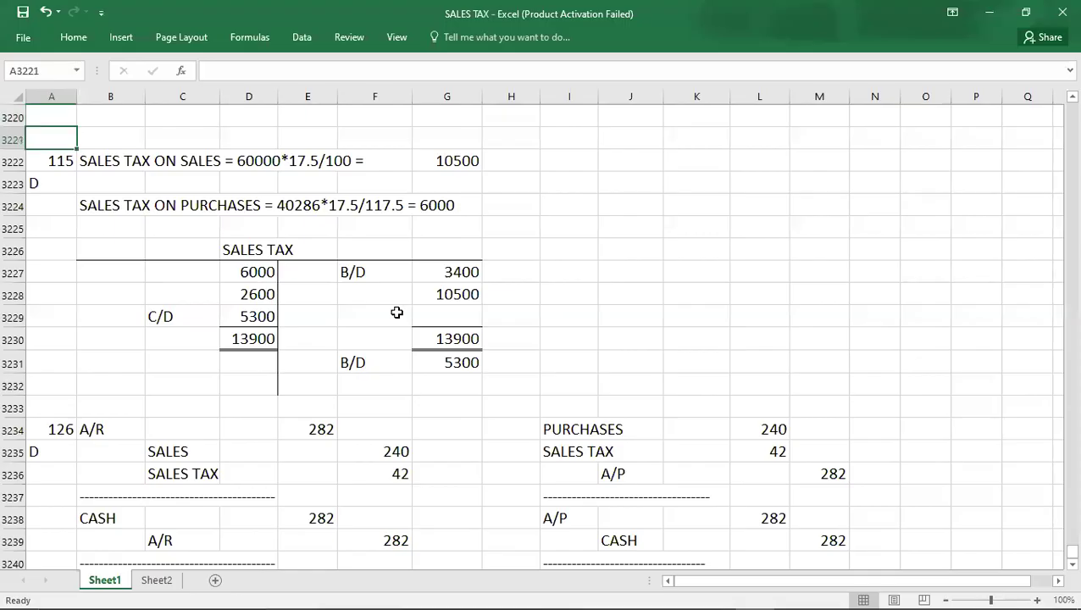
key(Up)
key(Up)
key(Up)
key(Up)
key(Up)
key(Up)
key(Up)
key(Up)
key(Up)
key(Up)
key(Up)
key(Up)
key(Up)
key(Up)
key(Up)
key(Up)
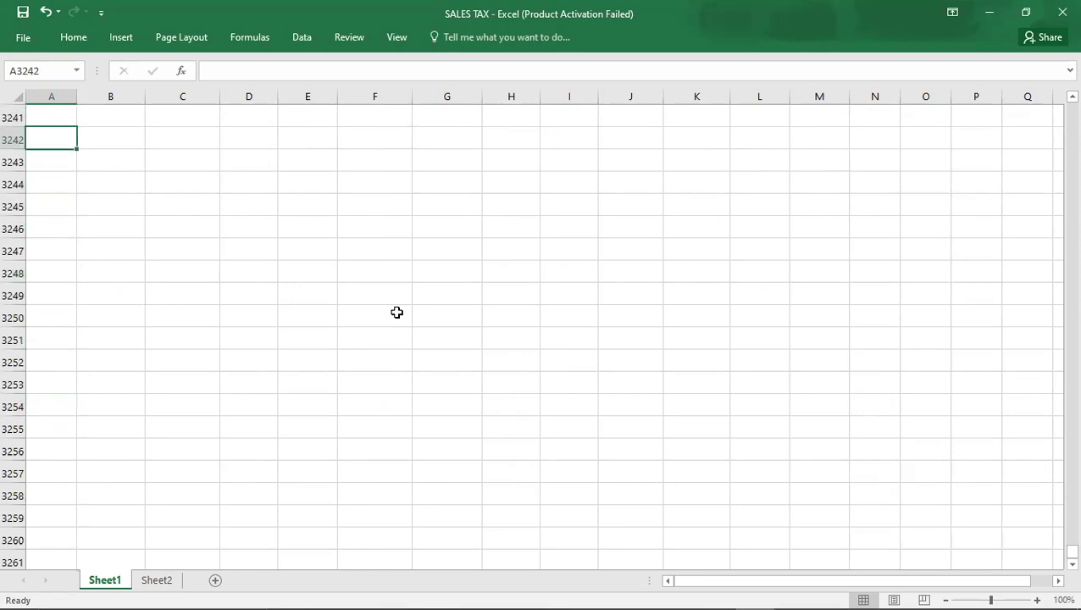
text(133)
key(Tab)
- Enter the working "SALES TAX ON SALES = 21700*10/100 =" in B3242, checking the sales figure and its tax treatment in the exam kit
text(SALE)
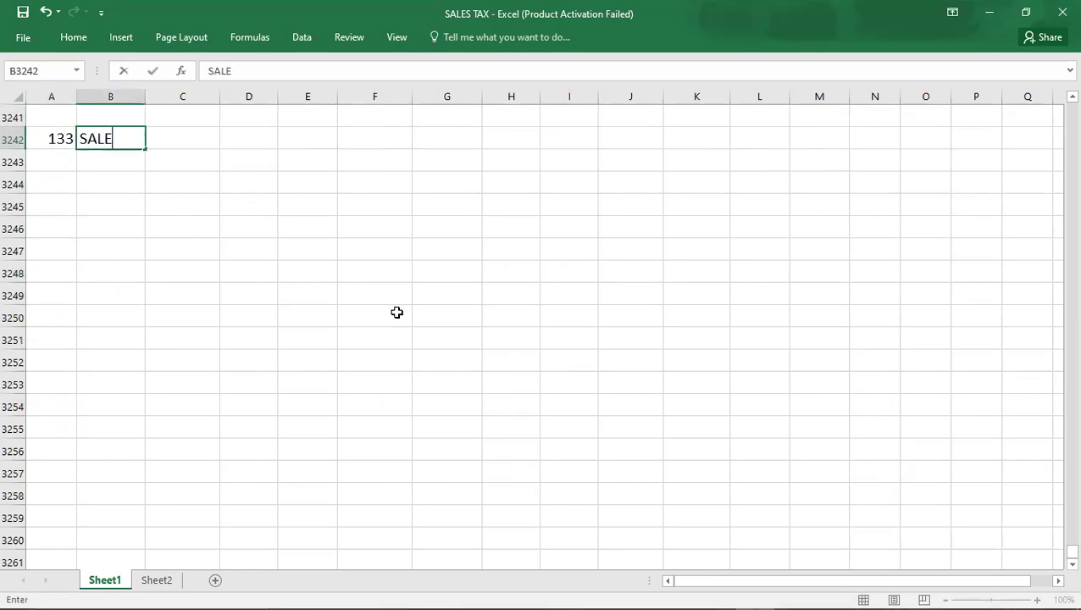
text(S TAX ON SALES =)
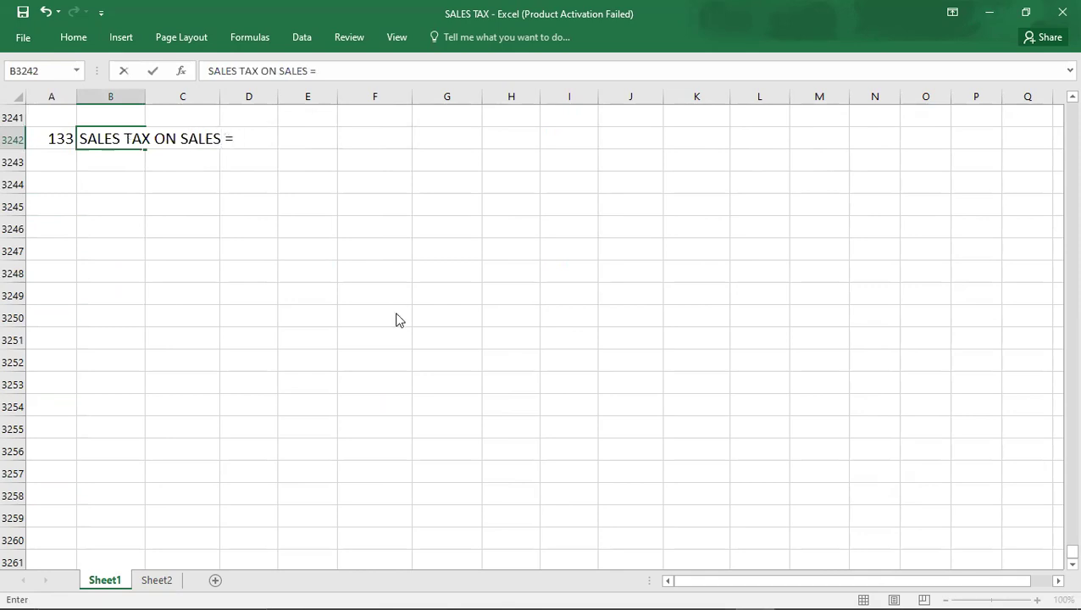
key(alt+Tab)
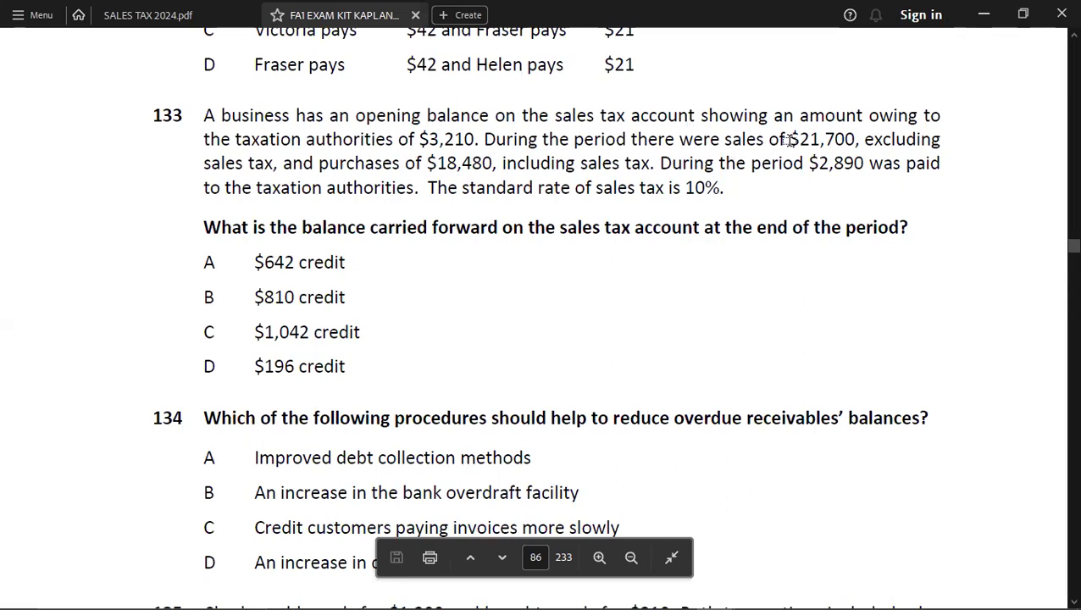
key(alt+Tab)
text(21700*)
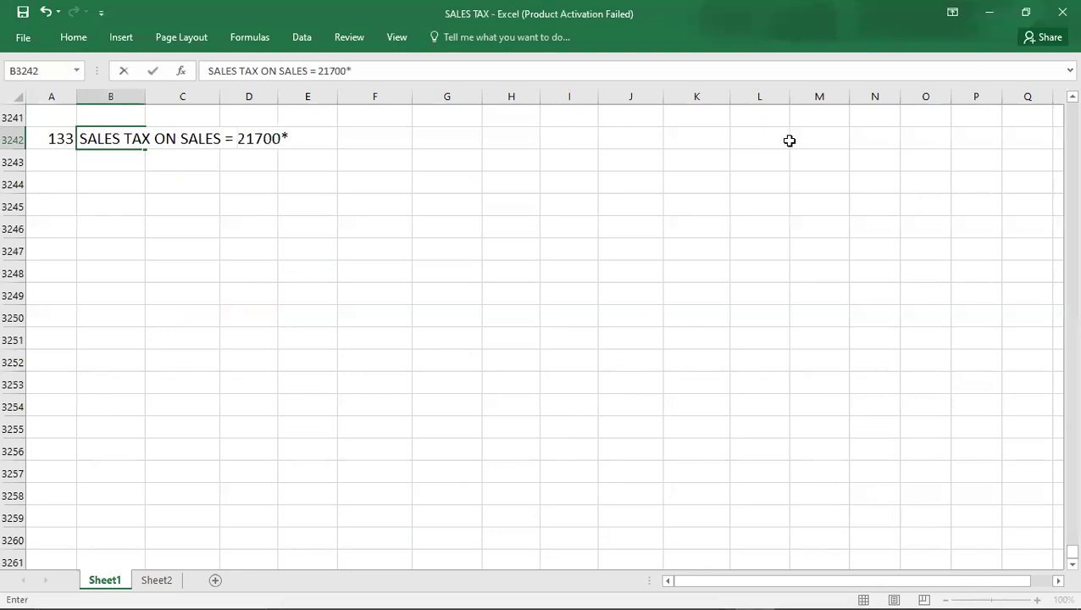
text(10/)
key(alt+Tab)
key(alt+Tab)
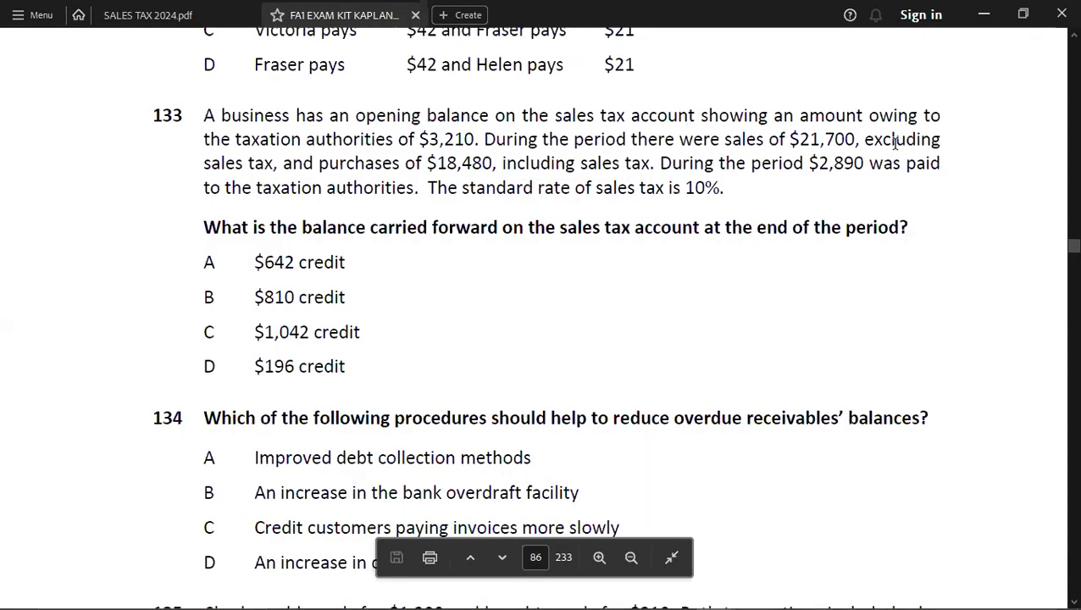
key(alt+Tab)
text(100 =)
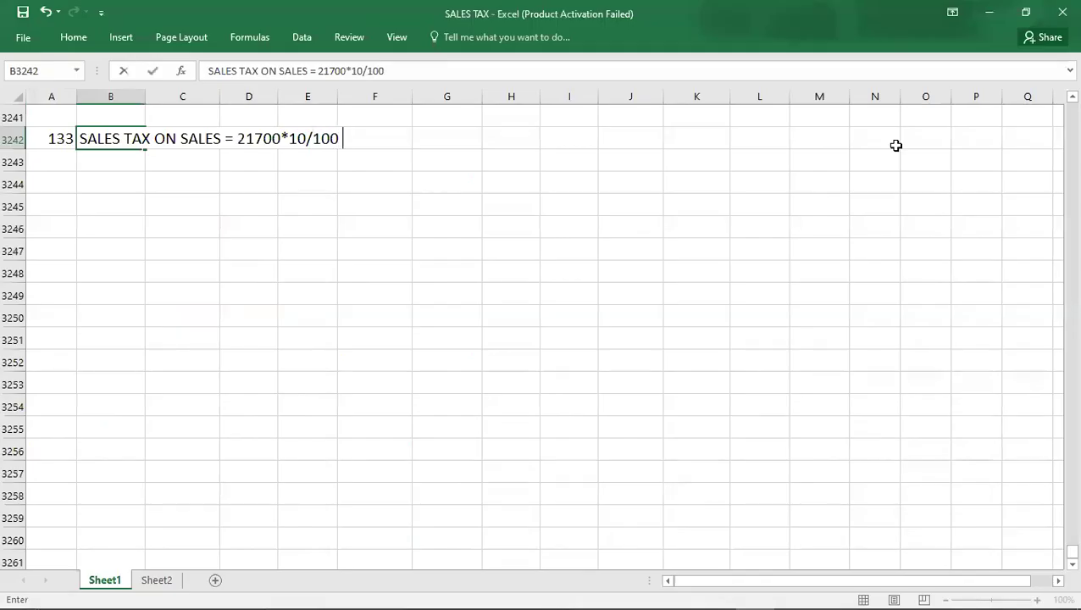
- Enter 2170 in G3242 as the sales tax on sales
key(Right)
key(Right)
key(Right)
key(Right)
key(Right)
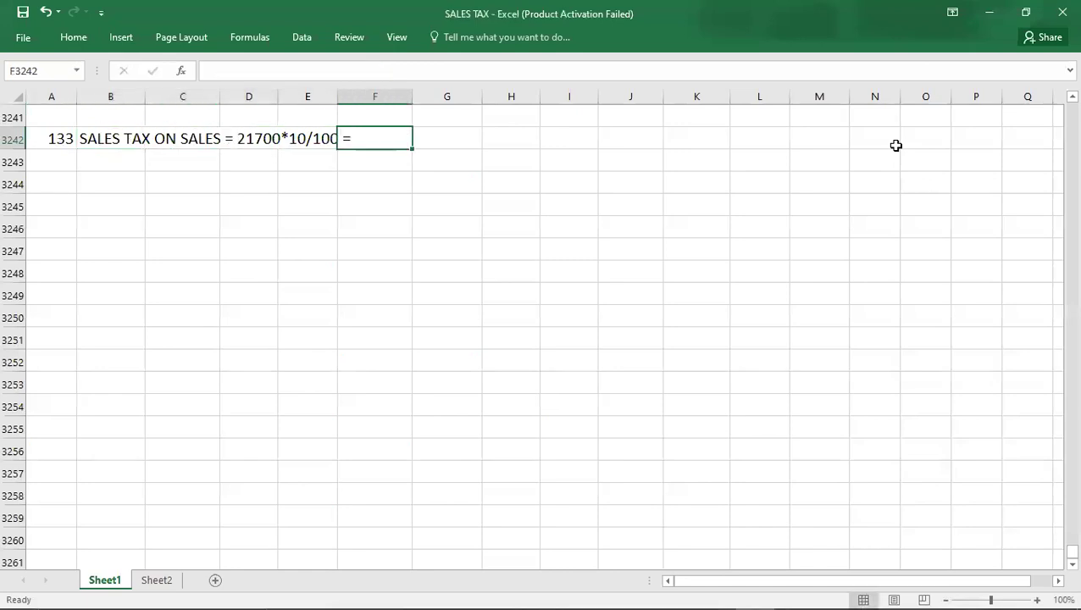
text(2170)
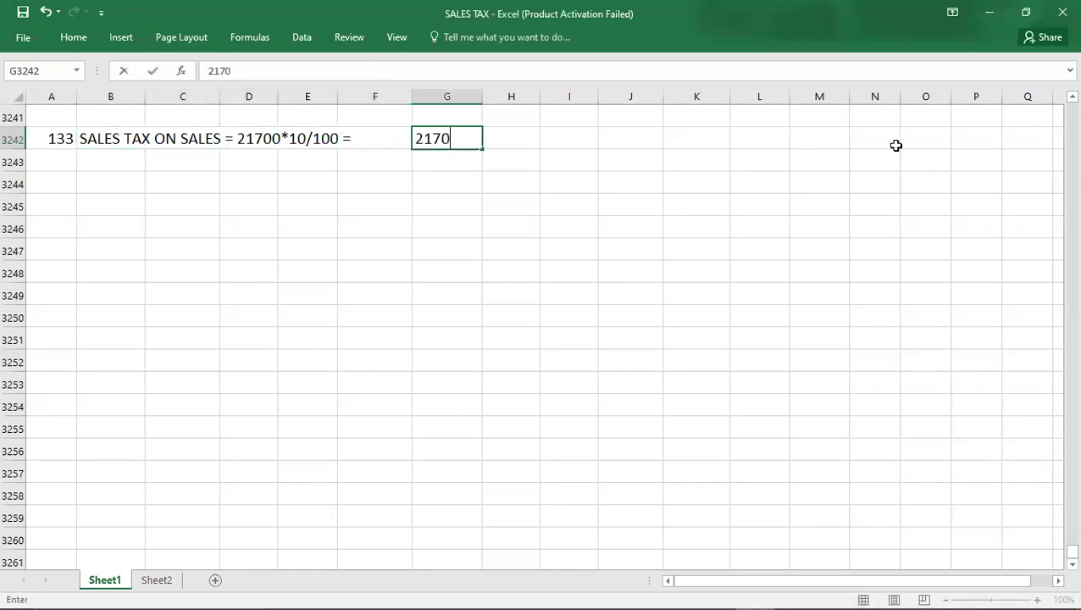
key(Return)
- Enter the working "SALES TAX ON PURCHASE = 18480*10/110 =" in B3244, checking the purchases figure and its tax treatment in the exam kit
key(Down)
key(Home)
key(Right)
text(SALES R)
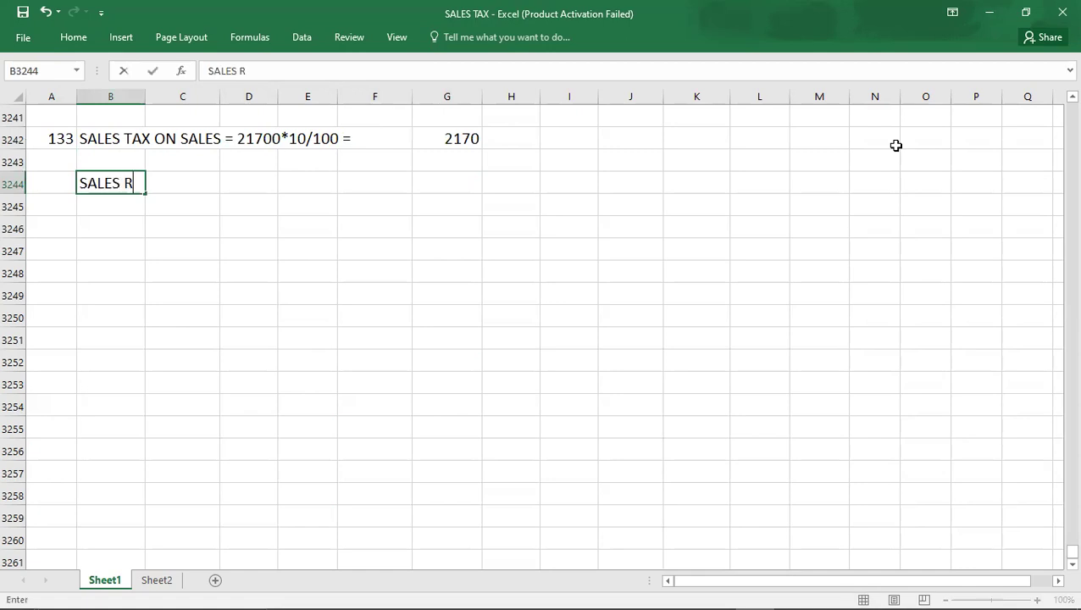
key(BackSpace)
text(TAX ON PURC)
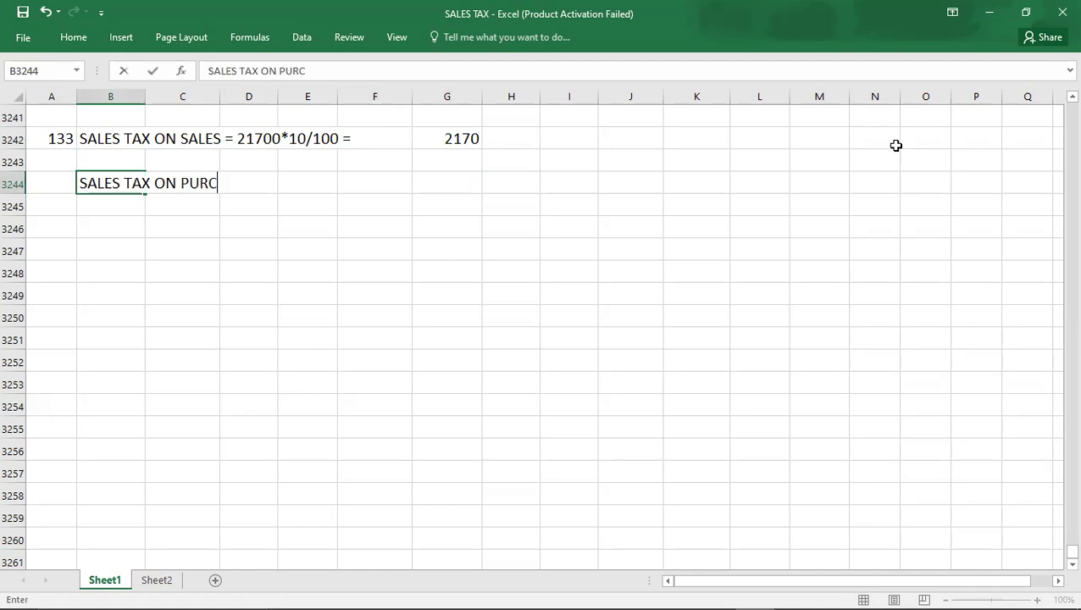
text(HASE =)
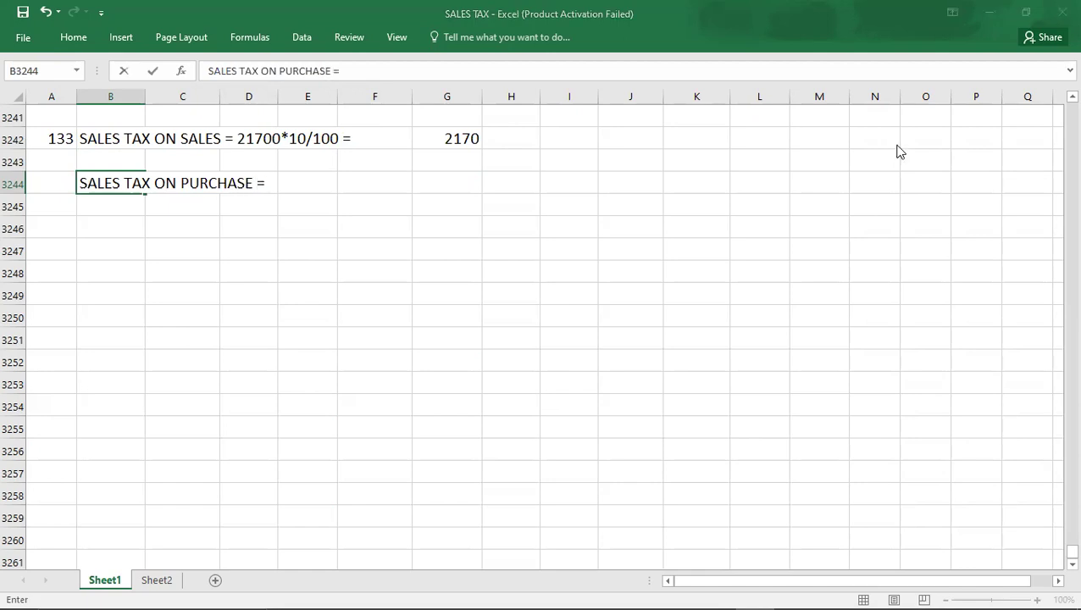
key(alt+Tab)
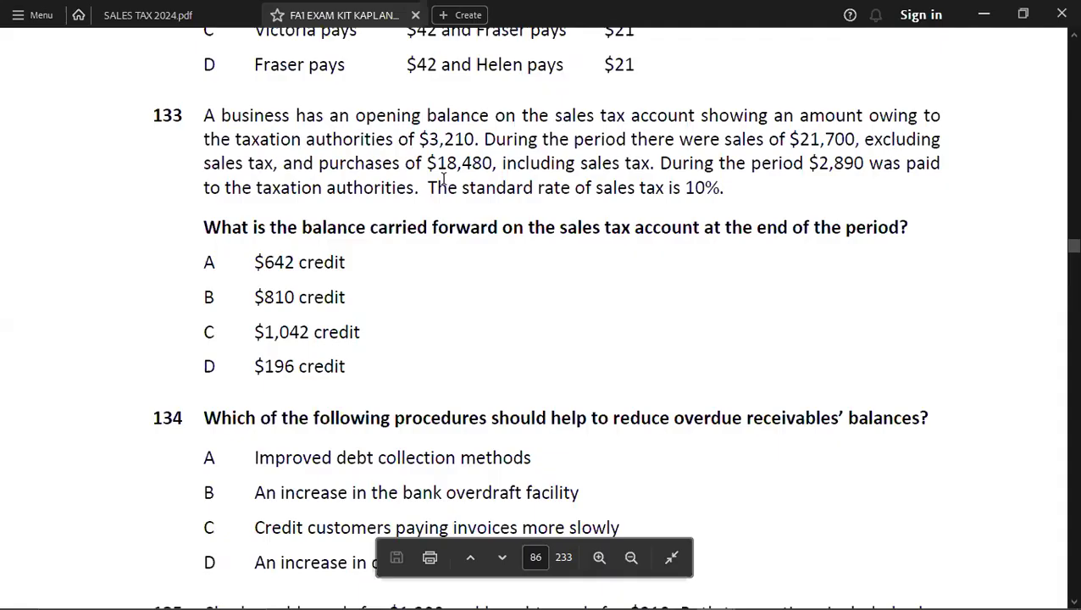
key(alt+Tab)
text(1)
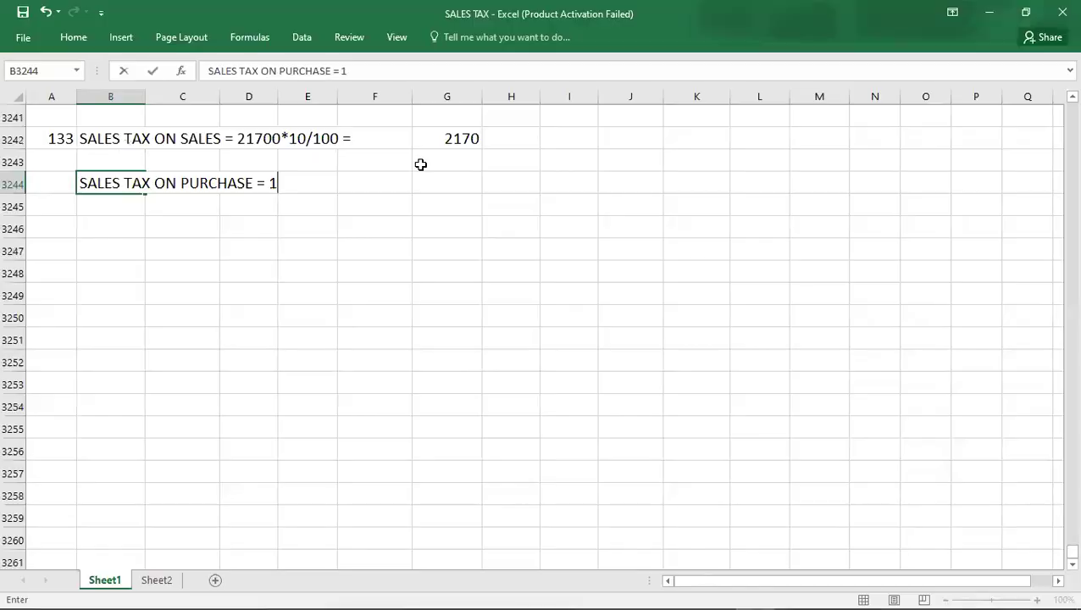
text(8480*1)
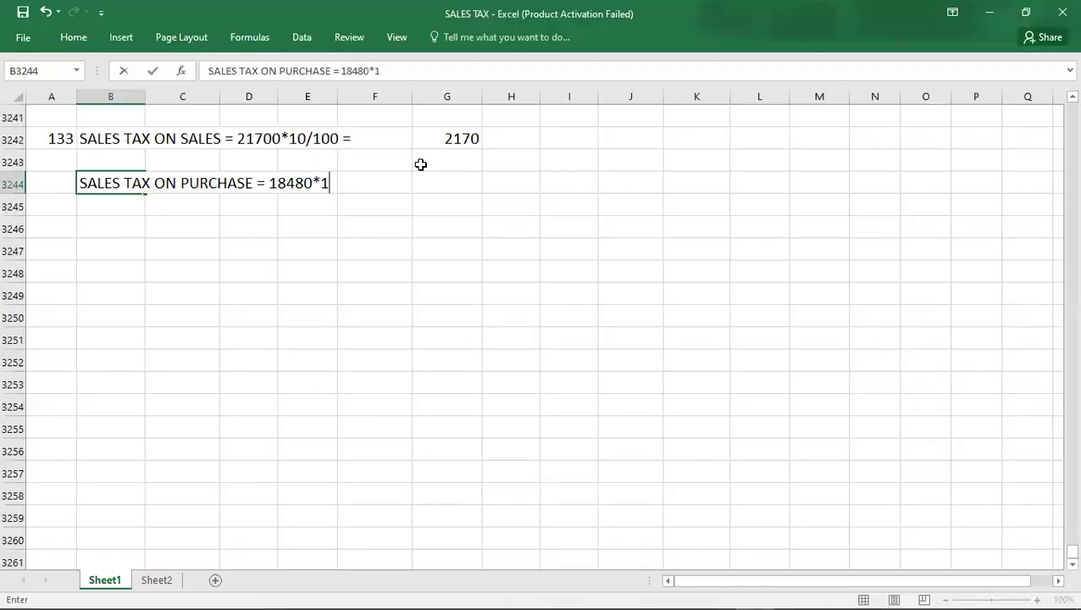
text(0/)
key(alt+Tab)
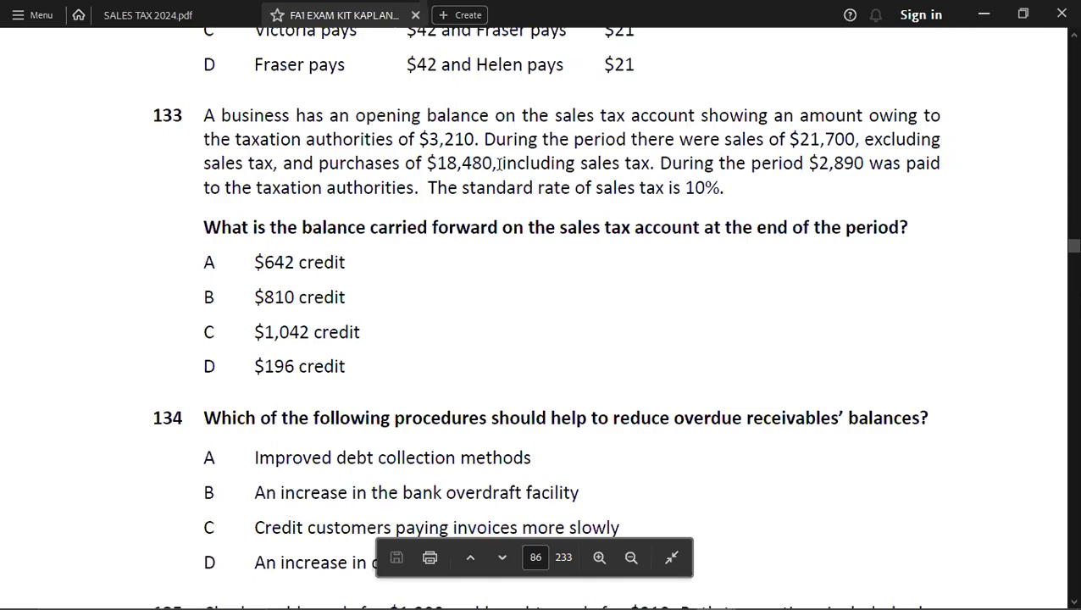
key(alt+Tab)
text(110 )
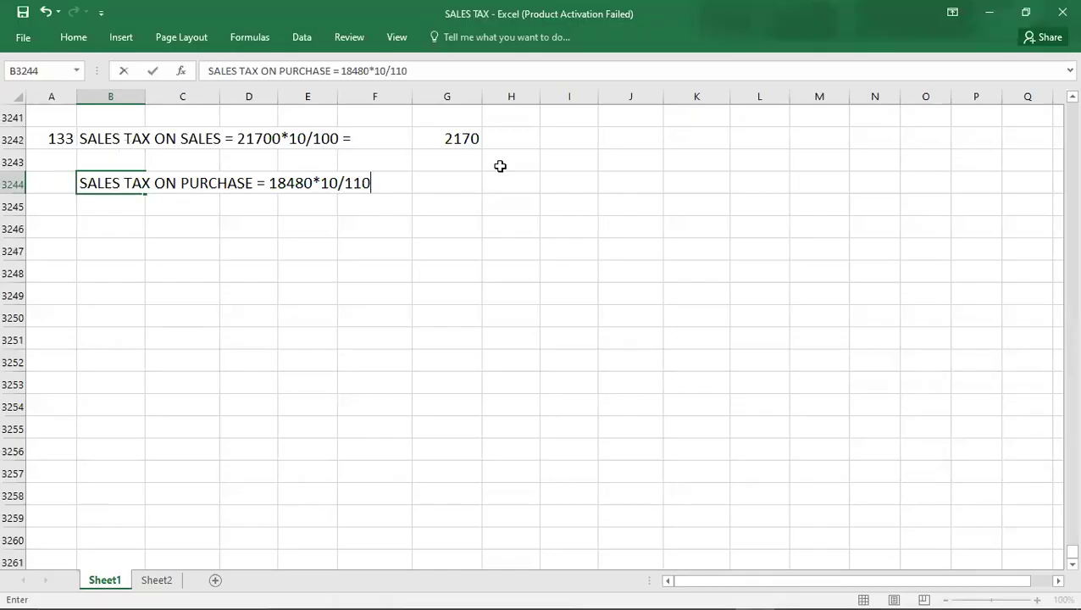
text(=)
- Enter 1680 in G3244 as the sales tax on purchases
key(Right)
key(Right)
key(Right)
key(Right)
key(Right)
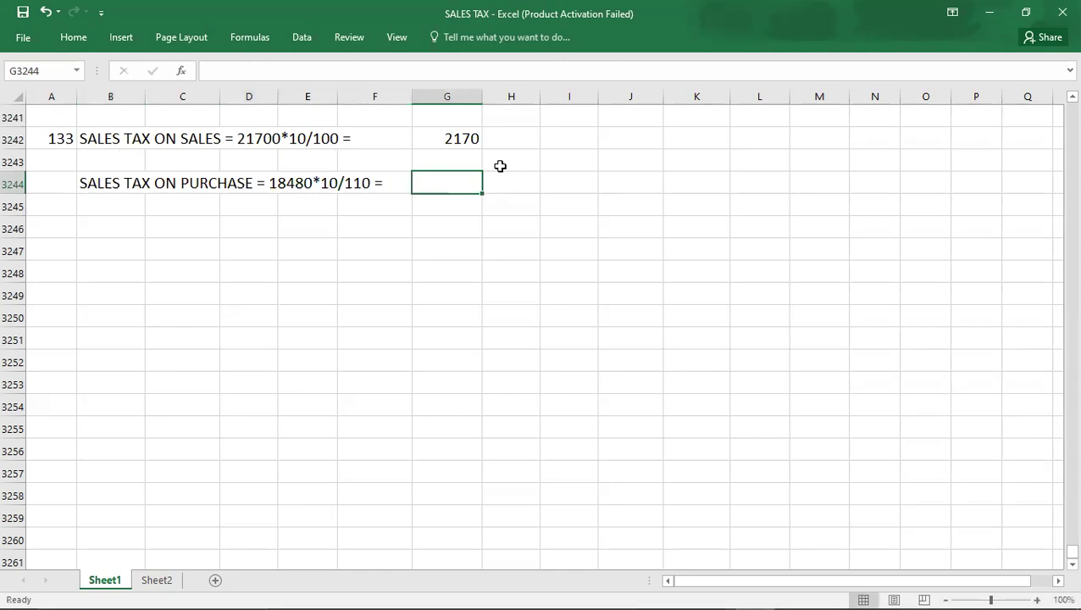
text(1680)
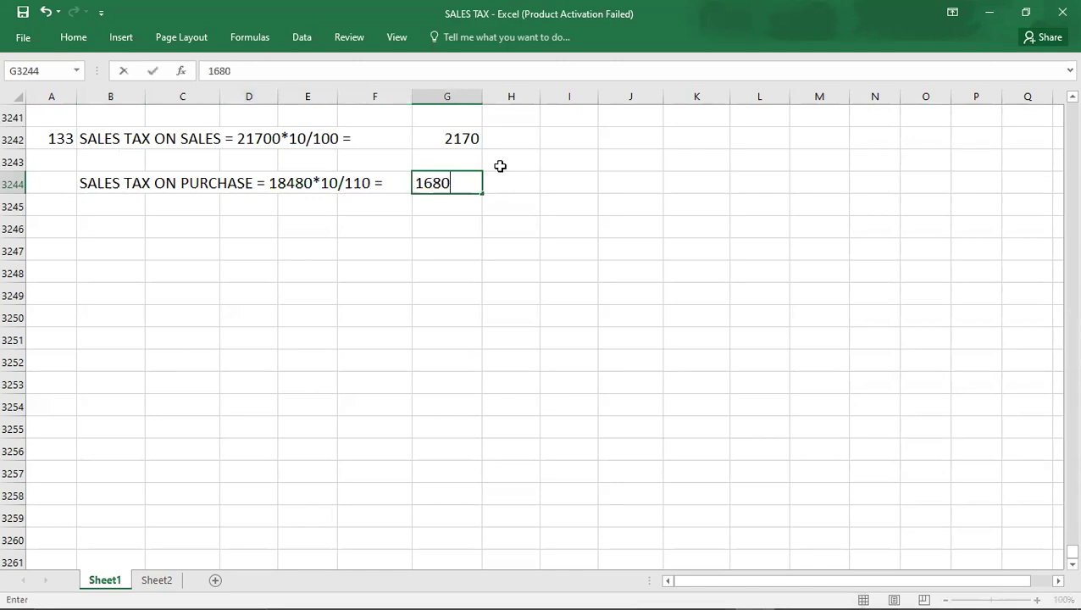
key(Return)
- Copy question 115's SALES TAX ledger account, starting at B3226 and including its totals and final B/D row
key(Down)
key(Up)
key(Up)
key(Up)
key(Up)
key(Up)
key(Up)
key(Up)
key(Up)
key(Up)
key(Up)
key(Up)
key(Up)
key(Up)
key(Up)
key(Up)
key(Up)
key(Up)
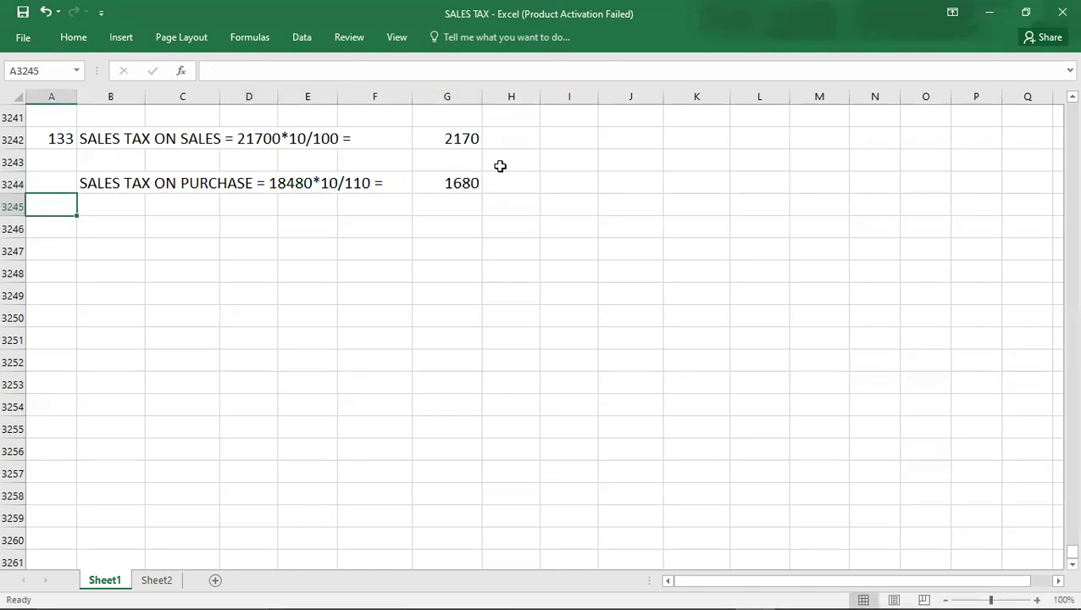
key(Up)
key(Up)
key(Up)
key(Up)
key(Up)
key(Up)
key(Up)
key(Up)
key(Down)
key(Down)
key(Down)
key(Down)
key(Down)
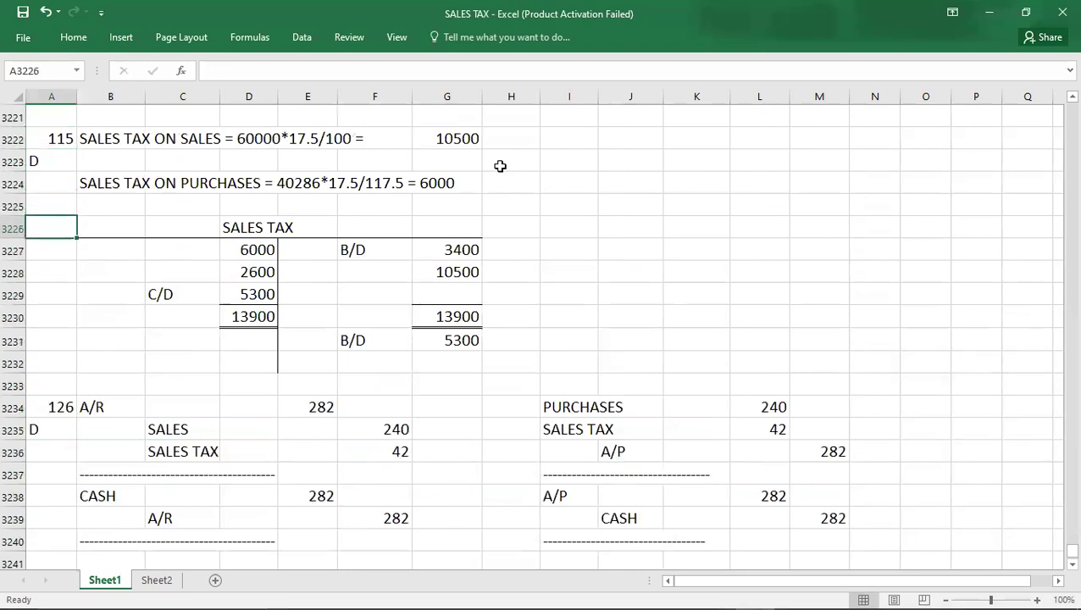
key(Right)
key(shift+Right)
key(shift+Right)
key(shift+Right)
key(shift+Right)
key(shift+Right)
key(shift+Down)
key(shift+Down)
key(shift+Down)
key(shift+Down)
key(shift+Down)
key(shift+Down)
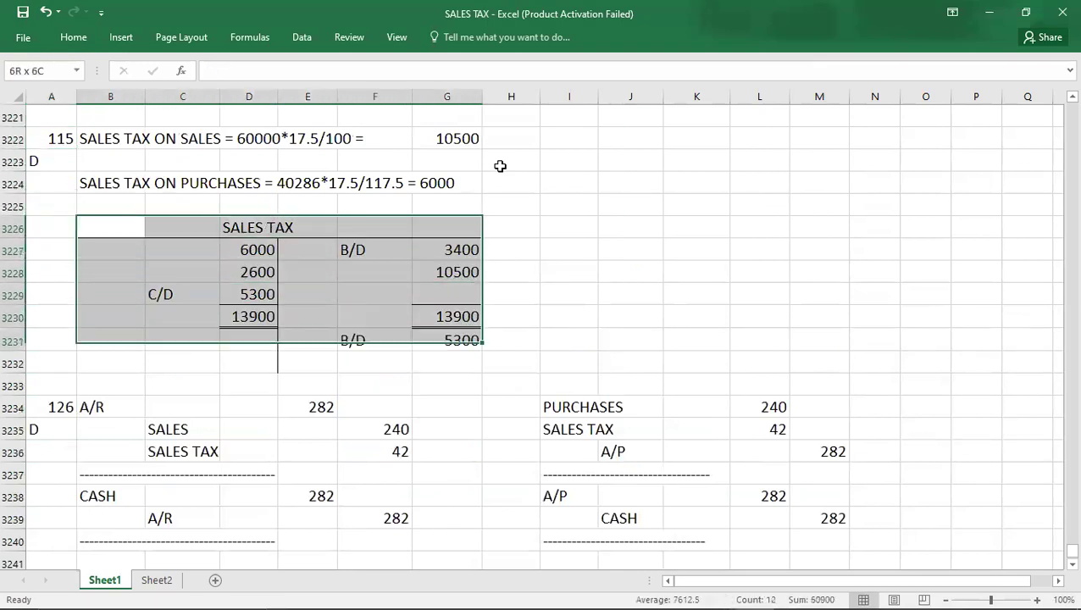
key(shift+Up)
key(ctrl+c)
- Paste the copied SALES TAX ledger account at B3246, below question 133's tax workings
key(Down)
key(Down)
key(Down)
key(Down)
key(Down)
key(Down)
key(Down)
key(Down)
key(Down)
key(Down)
key(Down)
key(Down)
key(Down)
key(Down)
key(Down)
key(Down)
key(Down)
key(Down)
key(Down)
key(Down)
key(Down)
key(Down)
key(Down)
key(Down)
key(Down)
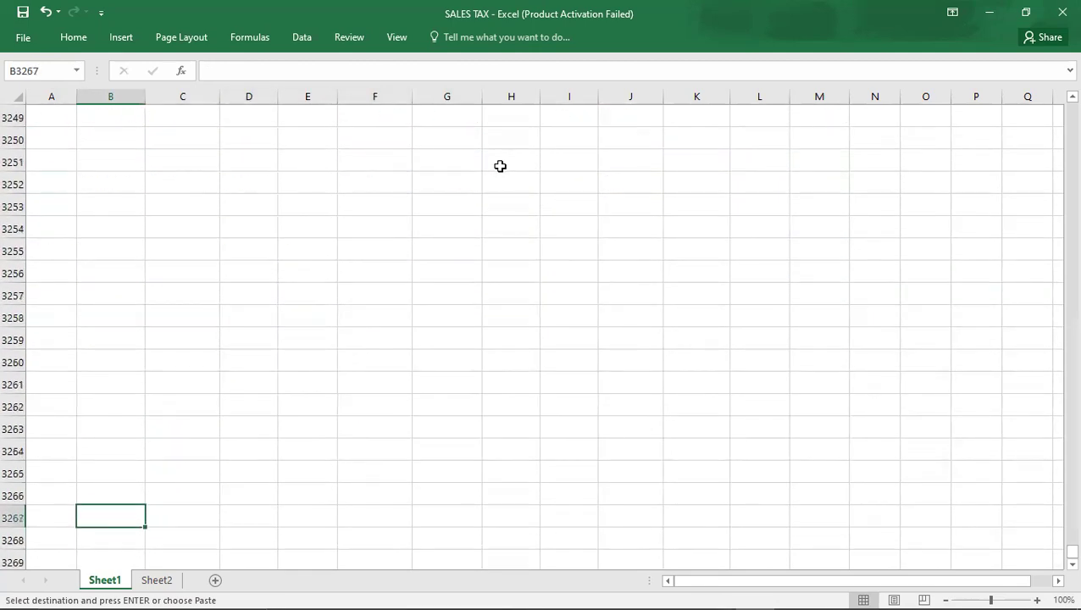
key(Up)
key(Up)
key(Up)
key(Up)
key(Up)
key(Up)
key(Up)
key(Up)
key(Up)
key(Up)
key(Up)
key(Up)
key(Up)
key(Up)
key(Up)
key(Up)
key(Up)
key(Up)
key(Up)
key(Up)
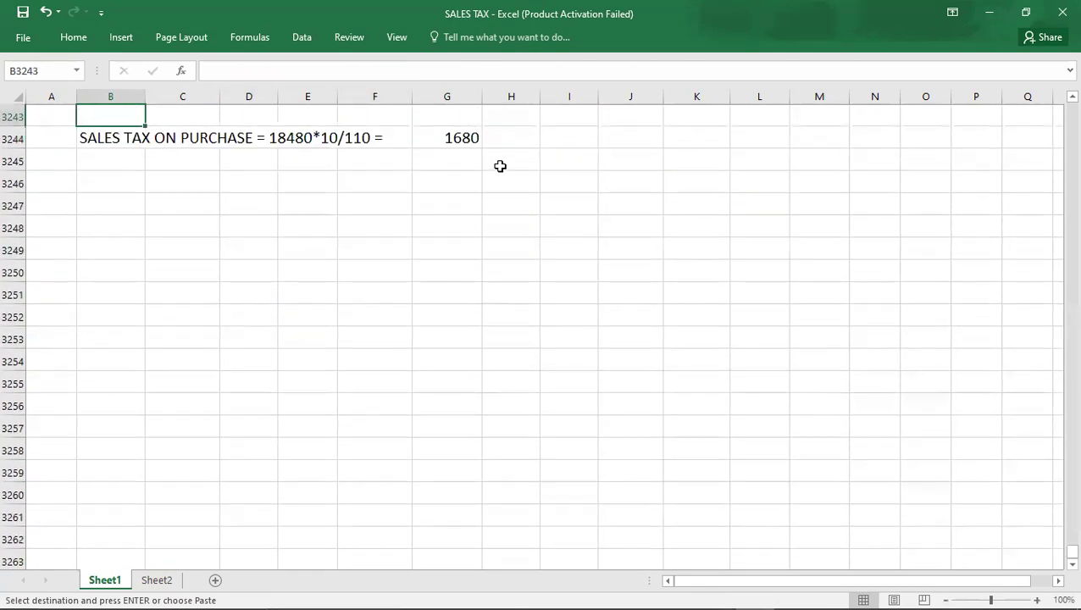
key(Down)
key(Down)
key(Down)
key(Down)
key(Down)
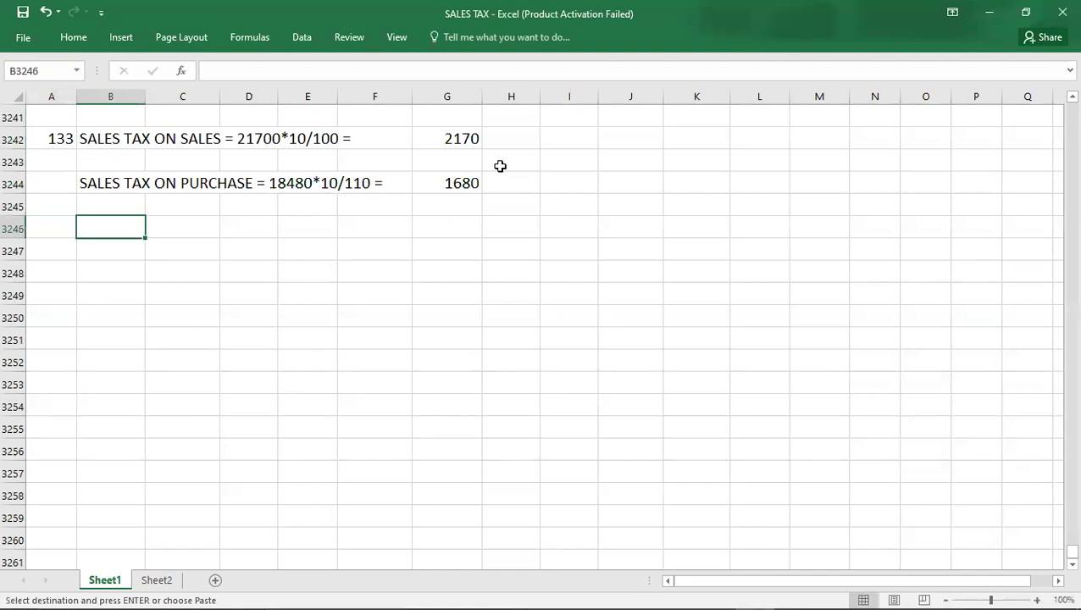
key(ctrl+v)
- Clear the old entries from B3247:G3251 of the pasted ledger, keeping its SALES TAX heading and border lines
key(shift+Right)
key(shift+Right)
key(shift+Right)
key(shift+Right)
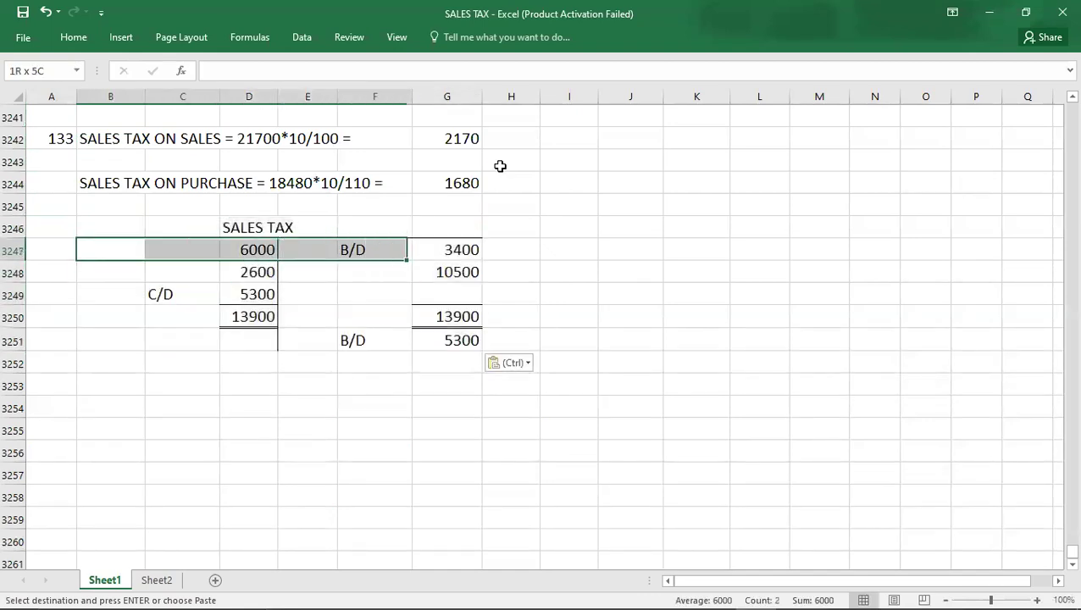
key(shift+Down)
key(shift+Down)
key(shift+Down)
key(shift+Down)
key(Delete)
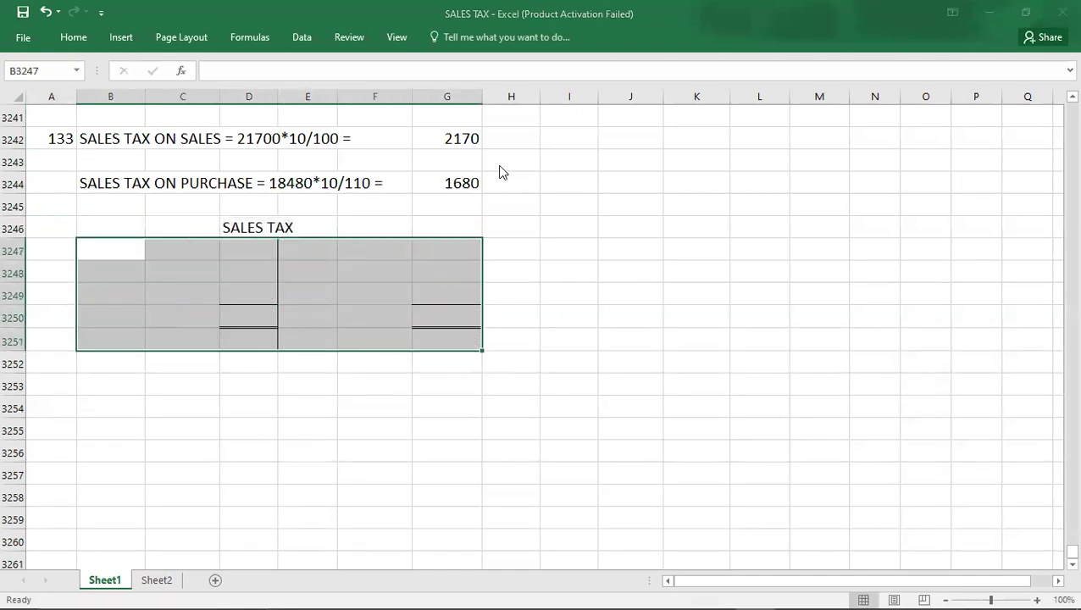
- Look up question 133's opening balance in the exam kit and enter B/D in F3247 with 3210 in G3247
key(alt+Tab)
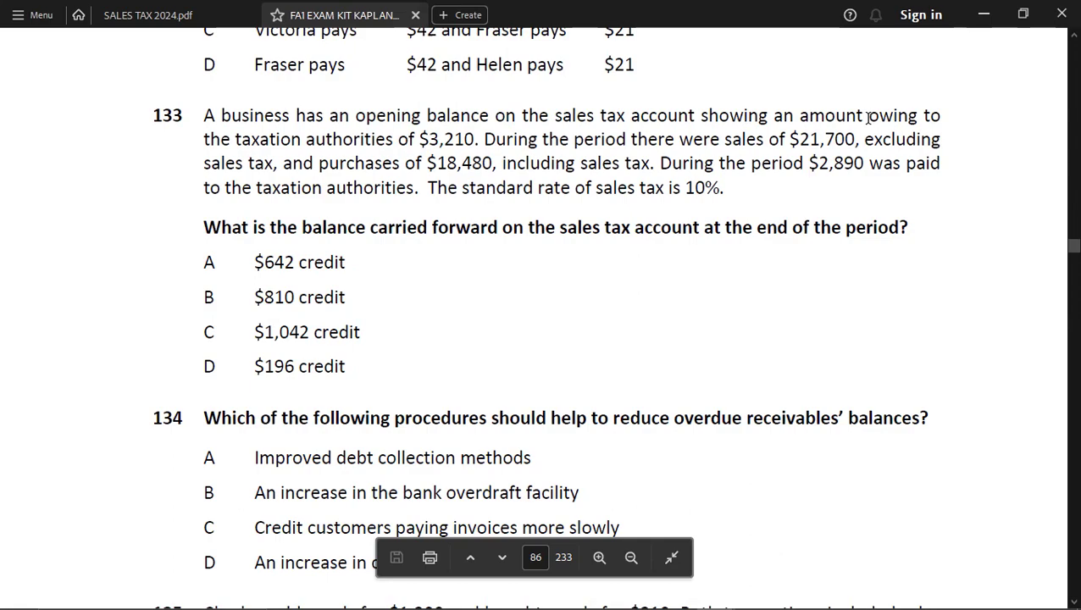
key(alt+Tab)
key(Right)
key(Right)
key(Right)
key(Right)
text(B/D)
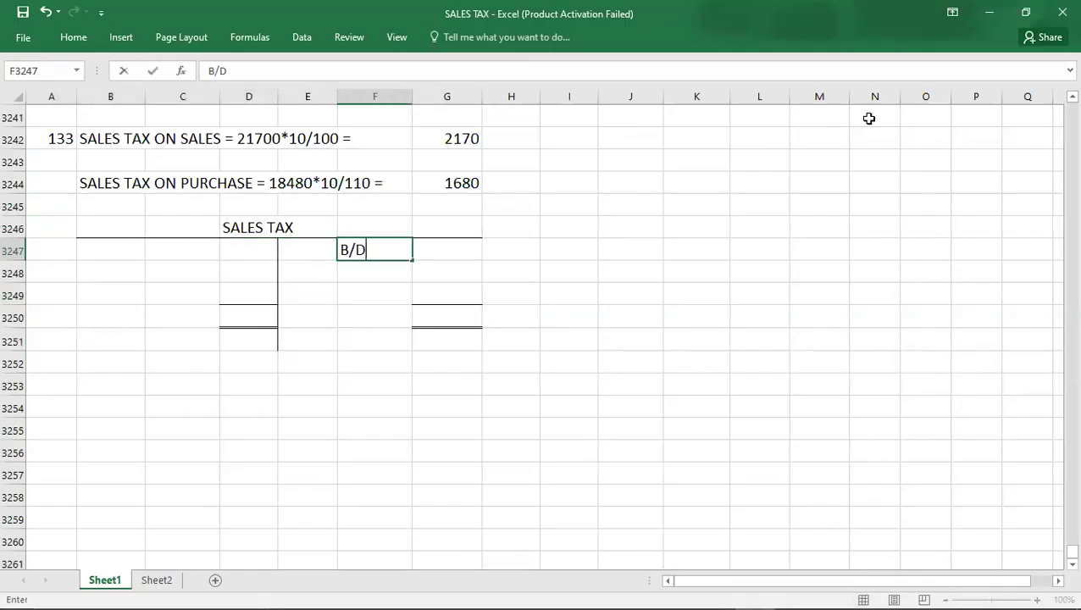
key(Tab)
text(3210)
key(Return)
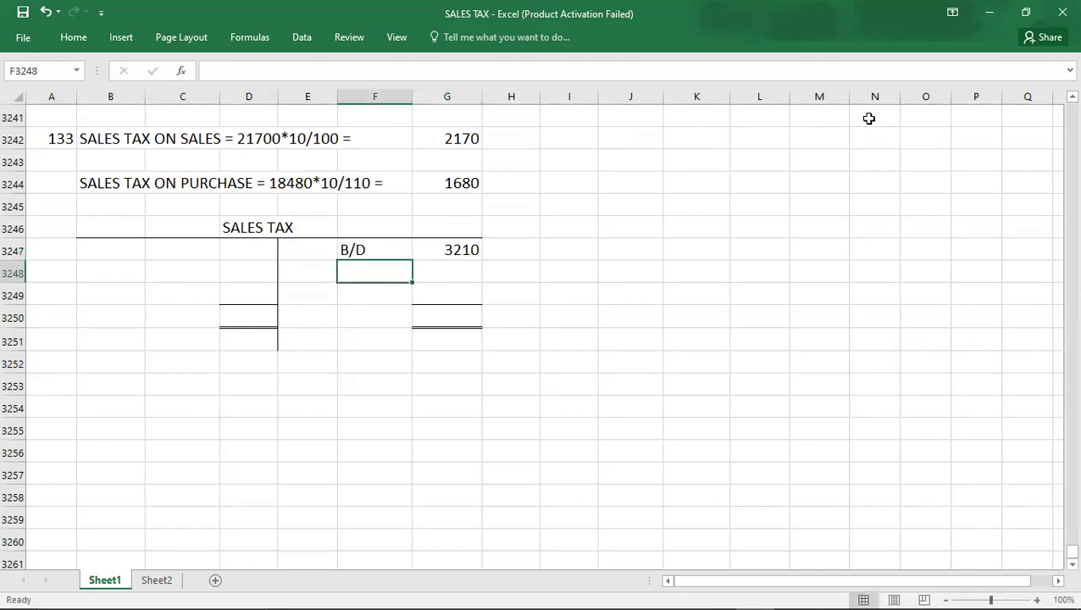
- Recheck question 133 in the exam kit and enter the sales tax on sales, 2170, in G3248 on the ledger's credit side
key(alt+Tab)
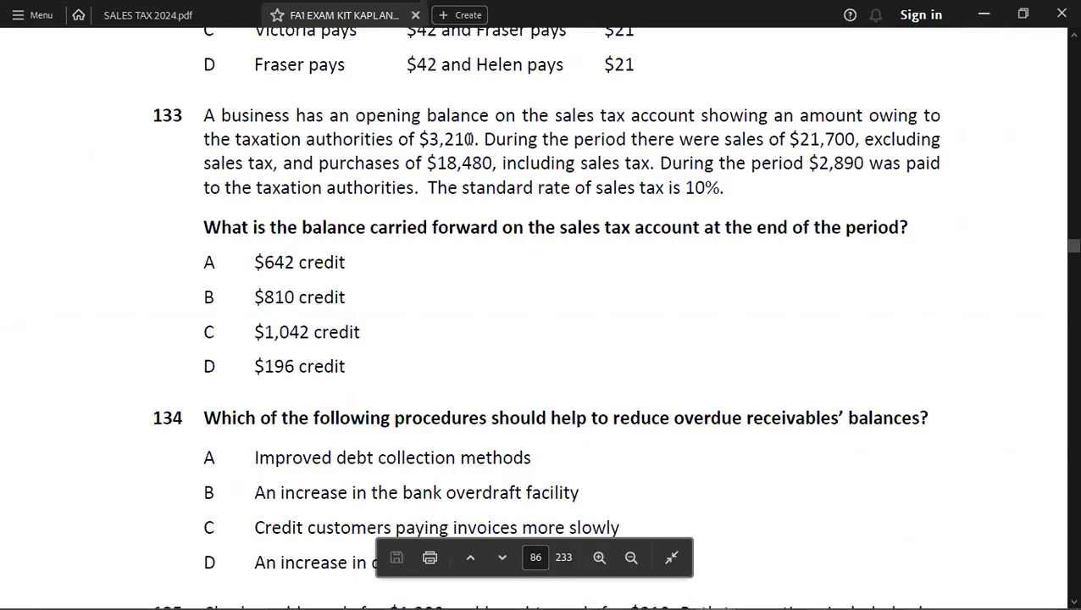
key(alt+Tab)
click(432, 142)
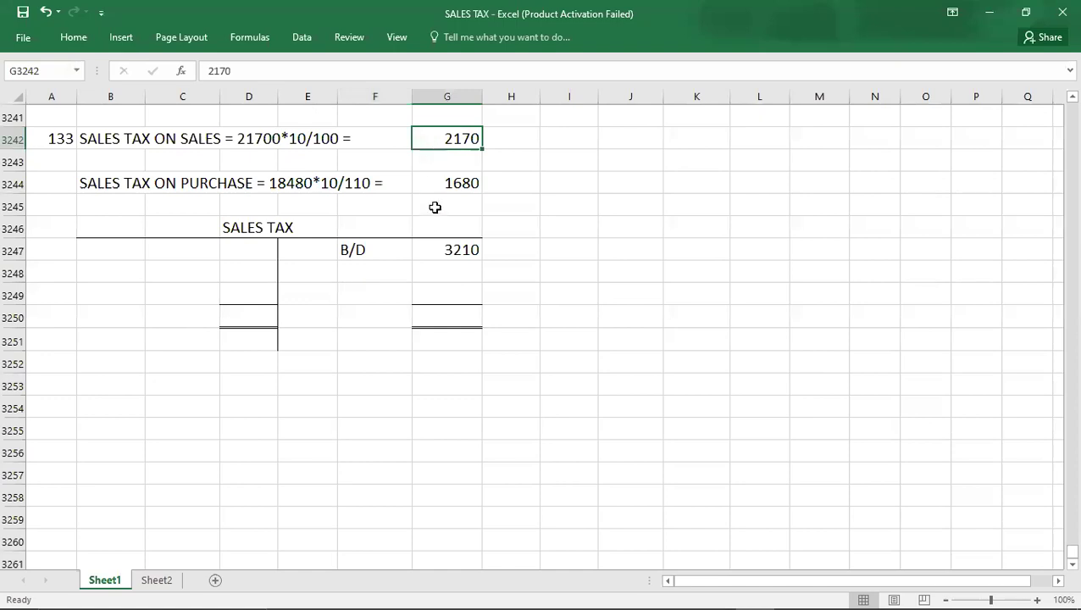
click(445, 274)
text(2170)
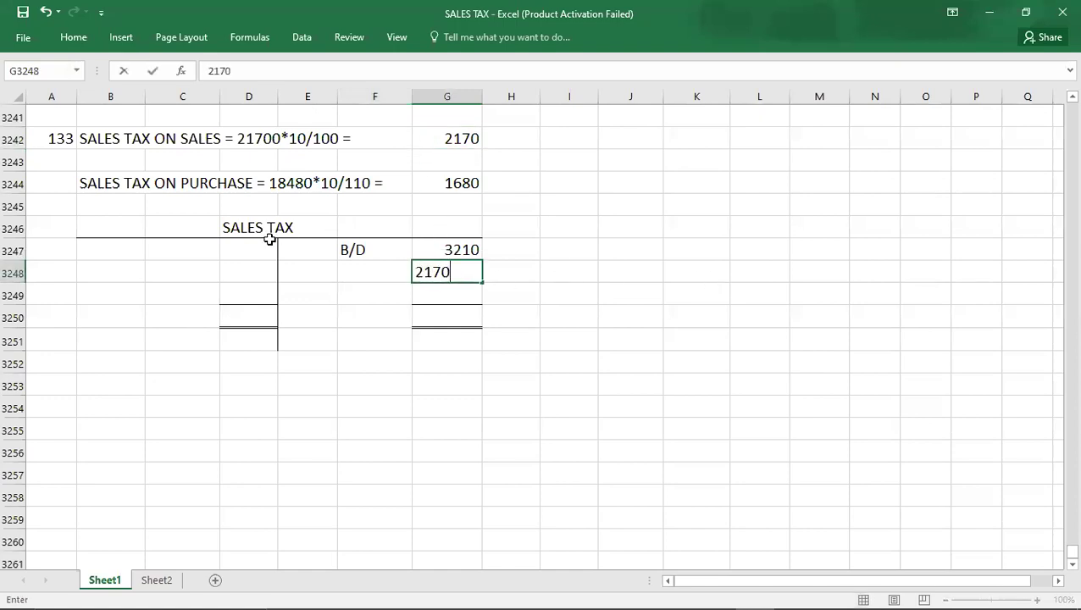
- Enter 1680 in D3247 and the 2890 payment from the exam kit in D3248 on the ledger's debit side
click(247, 250)
text(1680)
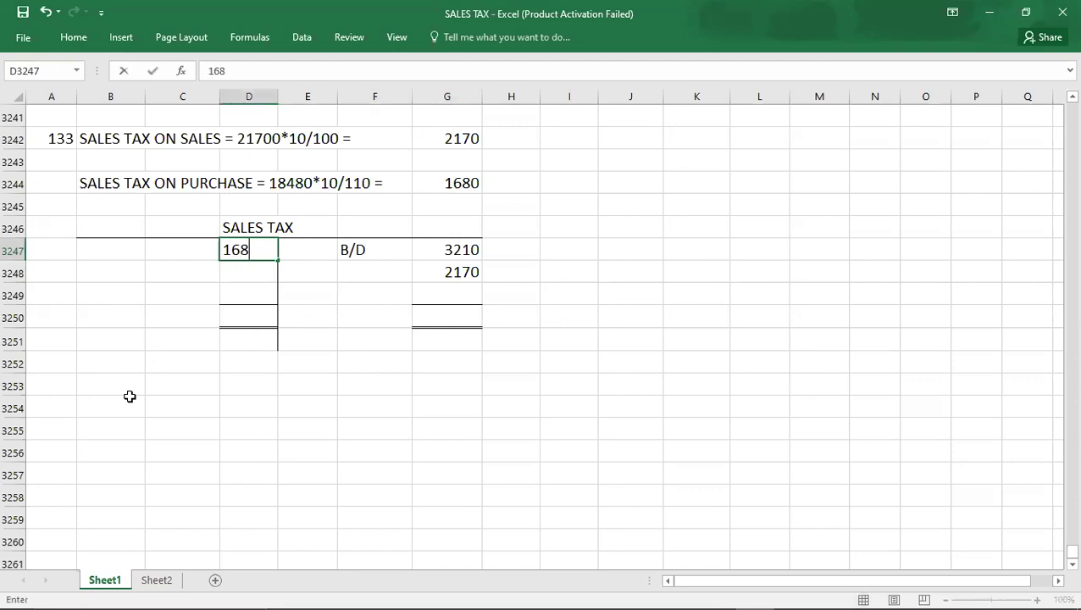
key(Return)
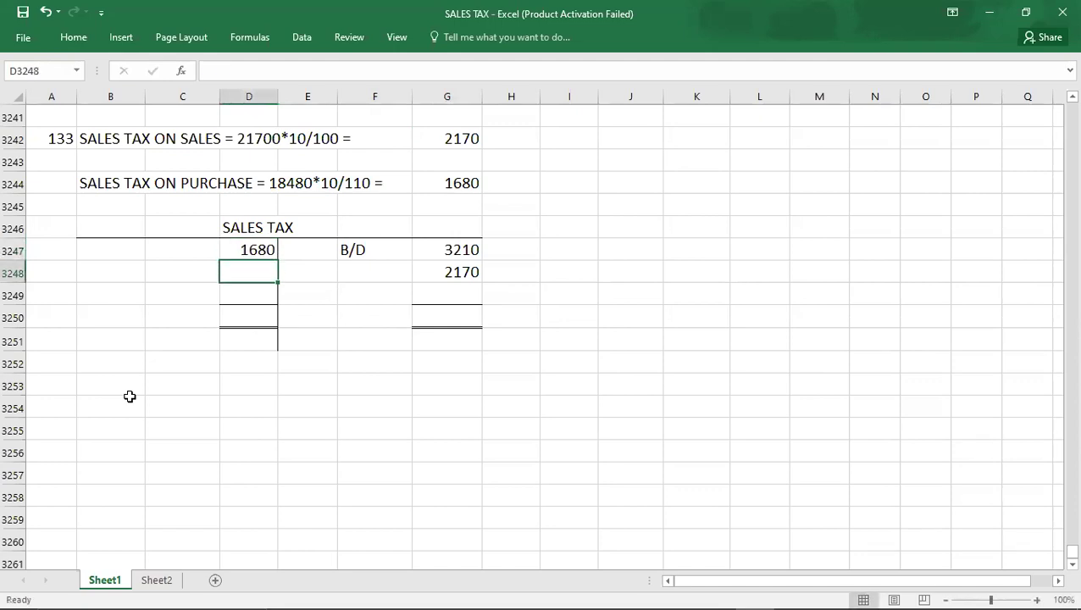
key(alt+Tab)
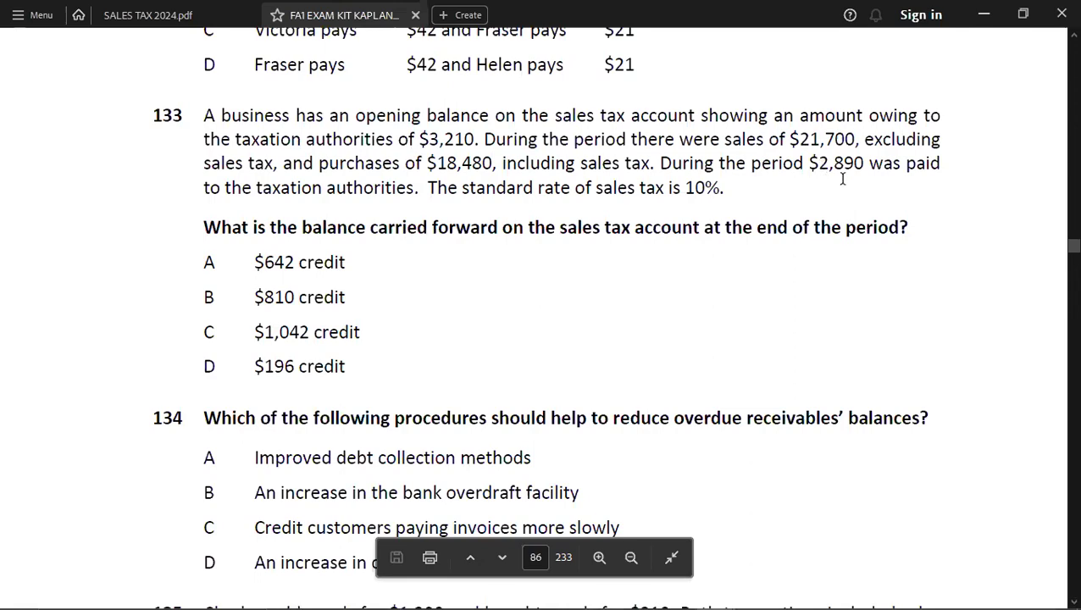
key(alt+Tab)
text(2890)
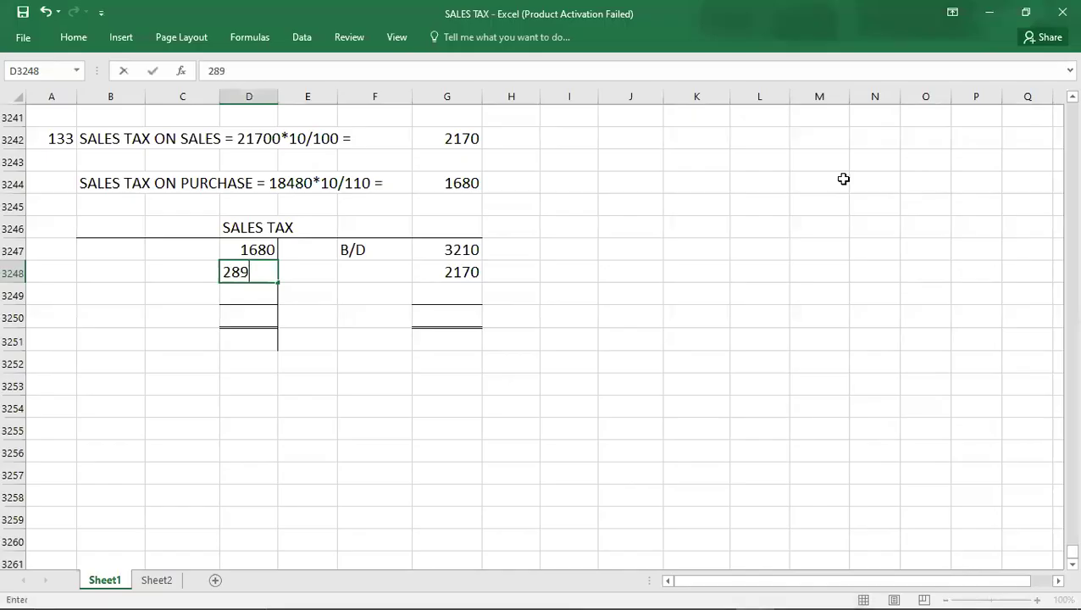
key(Return)
- Total both sides of question 133's ledger by entering 5380 in G3250 and D3250
key(Right)
key(Right)
key(Right)
key(Up)
key(Up)
key(shift+Down)
key(Down)
key(Down)
key(Down)
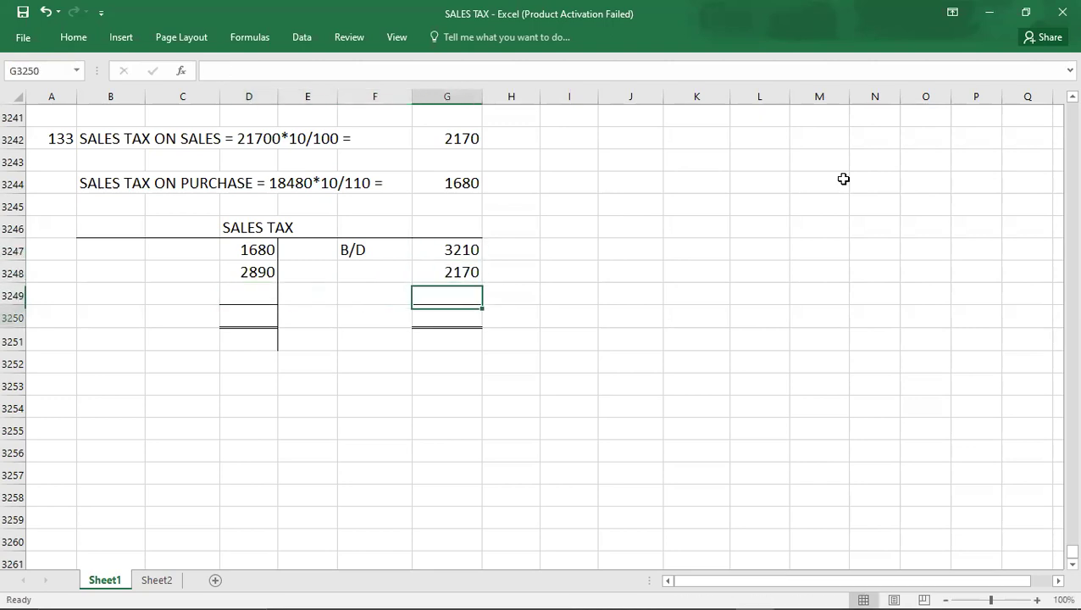
text(5380)
key(Left)
key(Left)
key(Left)
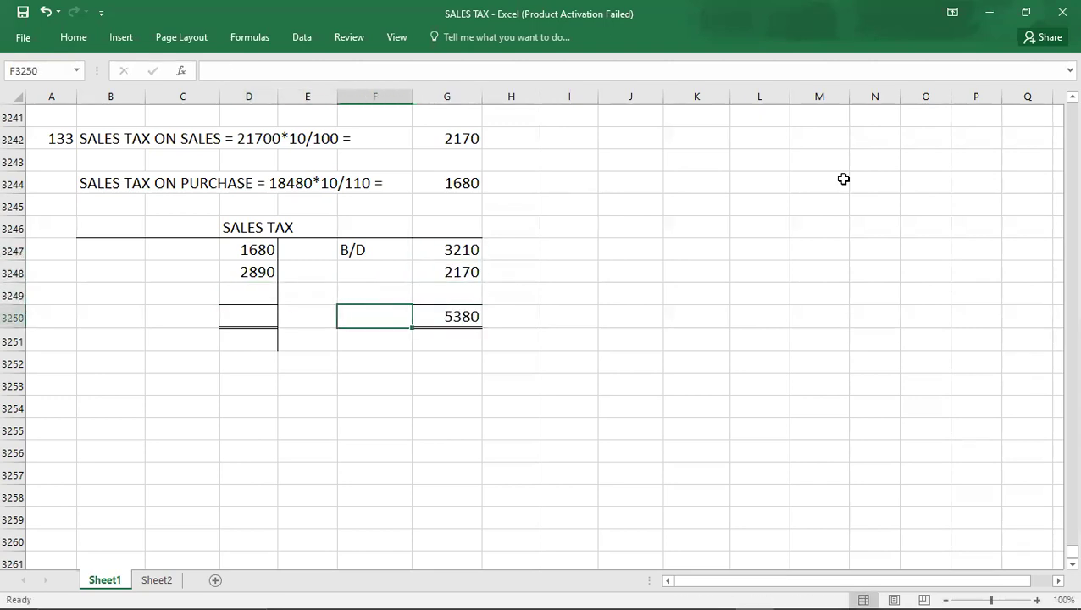
text(5380)
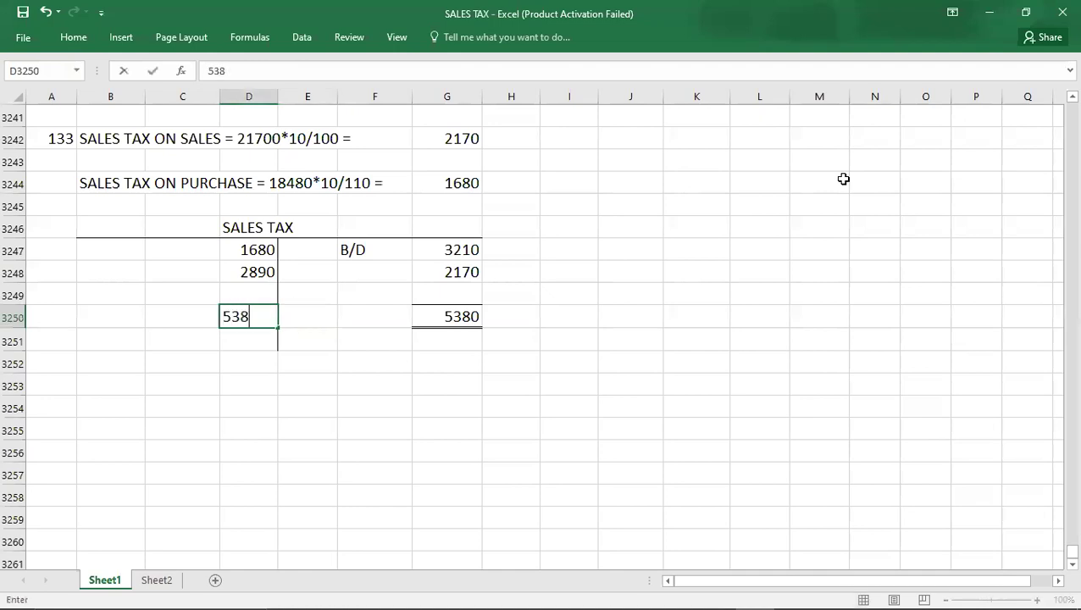
- Enter the closing balance on the ledger's debit side, with C/D in C3249 and 810 in D3249
key(Up)
key(Left)
text(C/D)
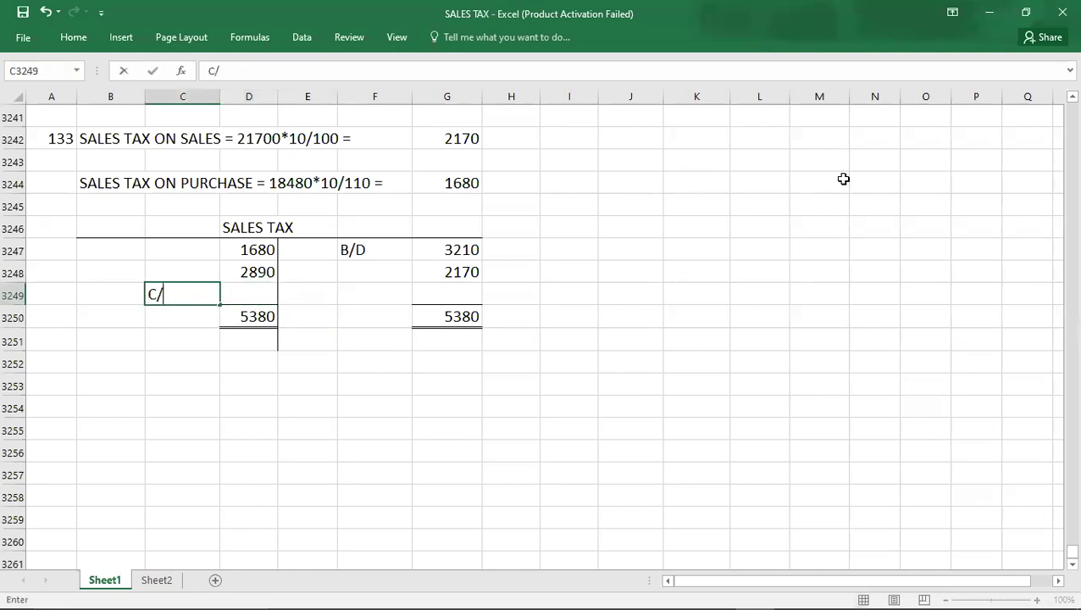
key(Right)
text(5)
key(BackSpace)
text(810)
key(Down)
key(Left)
key(Down)
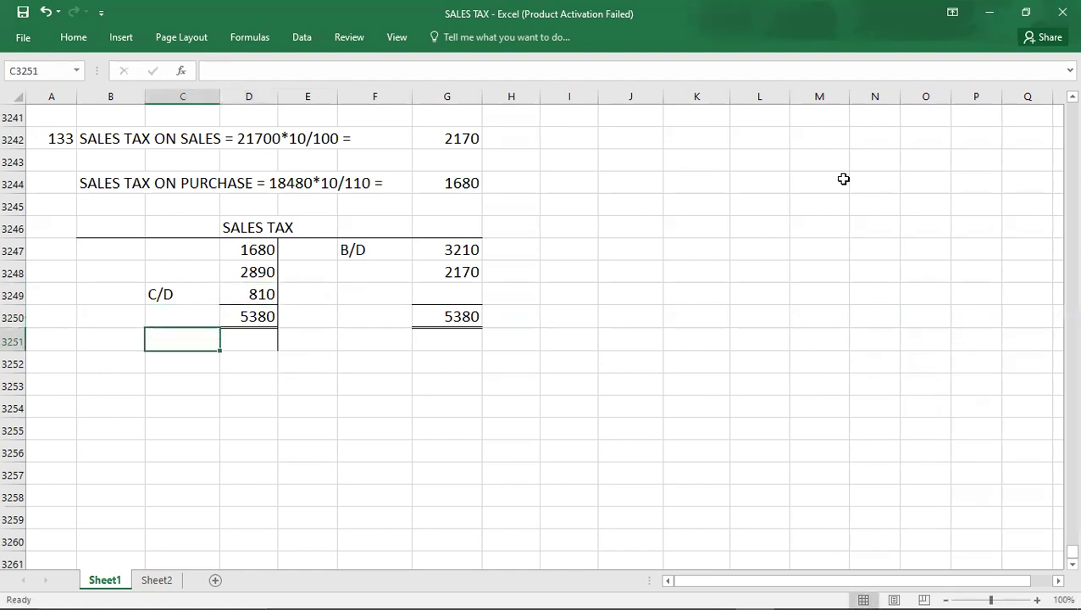
- Bring the closing balance down on the credit side, with B/D in F3251 and 810 in G3251
key(Right)
key(Right)
key(Right)
text(B/D)
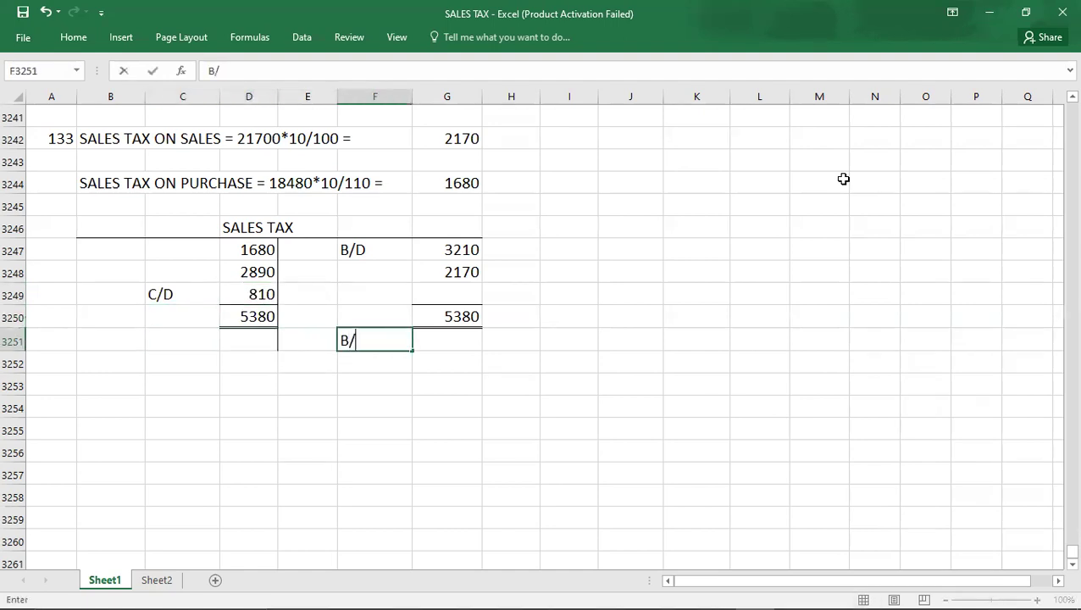
key(Right)
text(810)
key(Down)
key(Left)
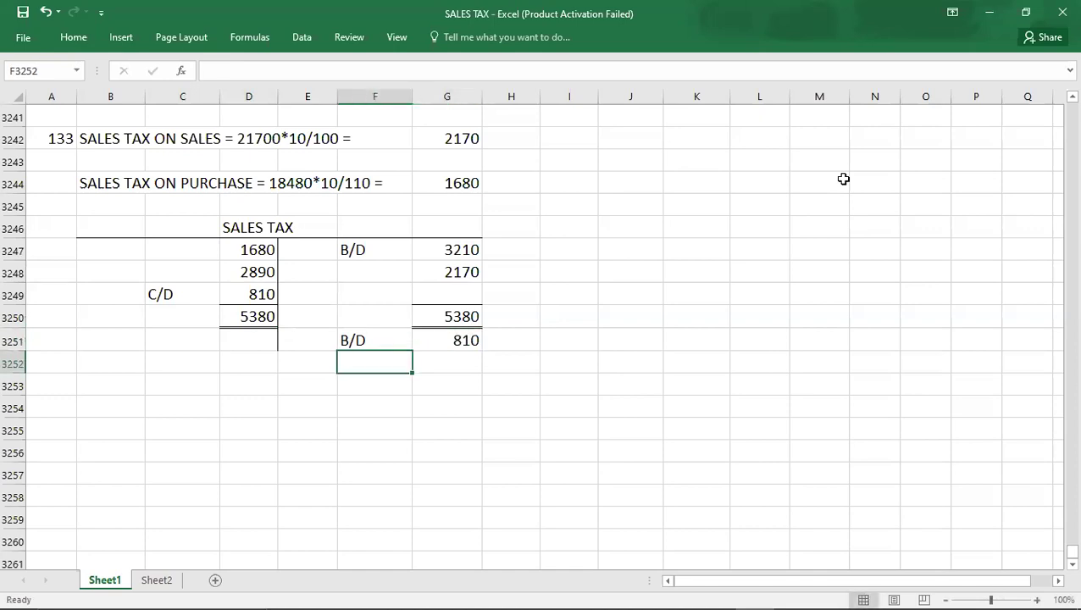
- Record B as question 133's answer in A3243 and check it against the options in the exam kit
click(54, 160)
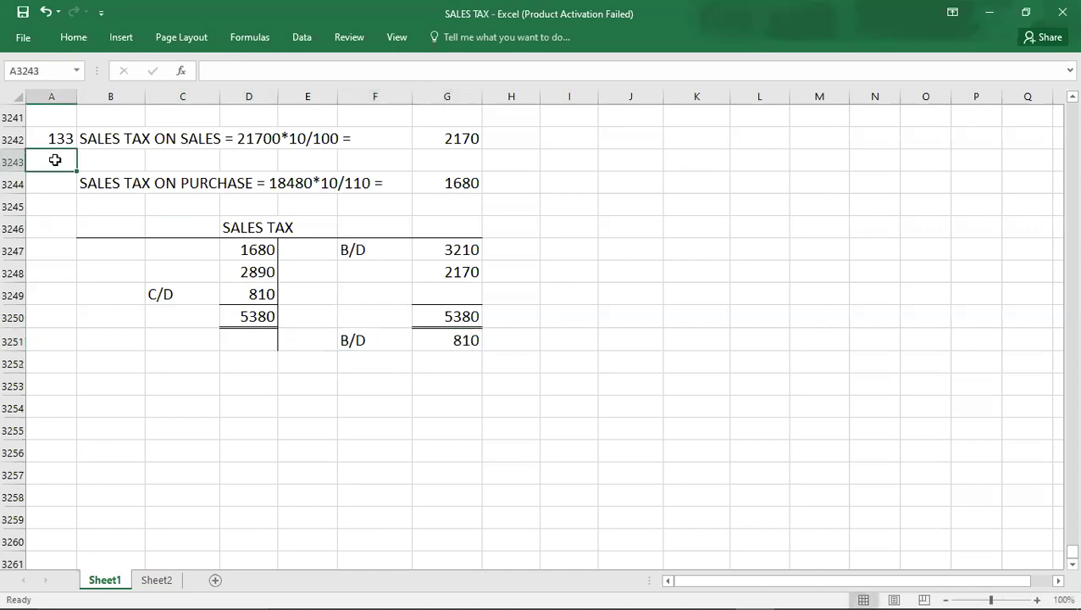
text(B)
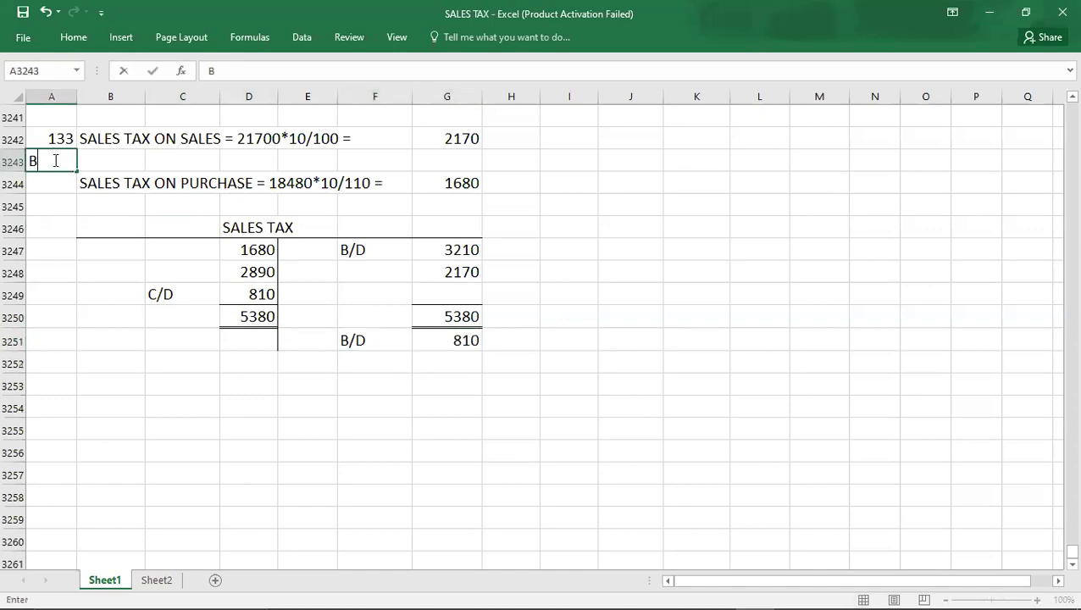
click(49, 387)
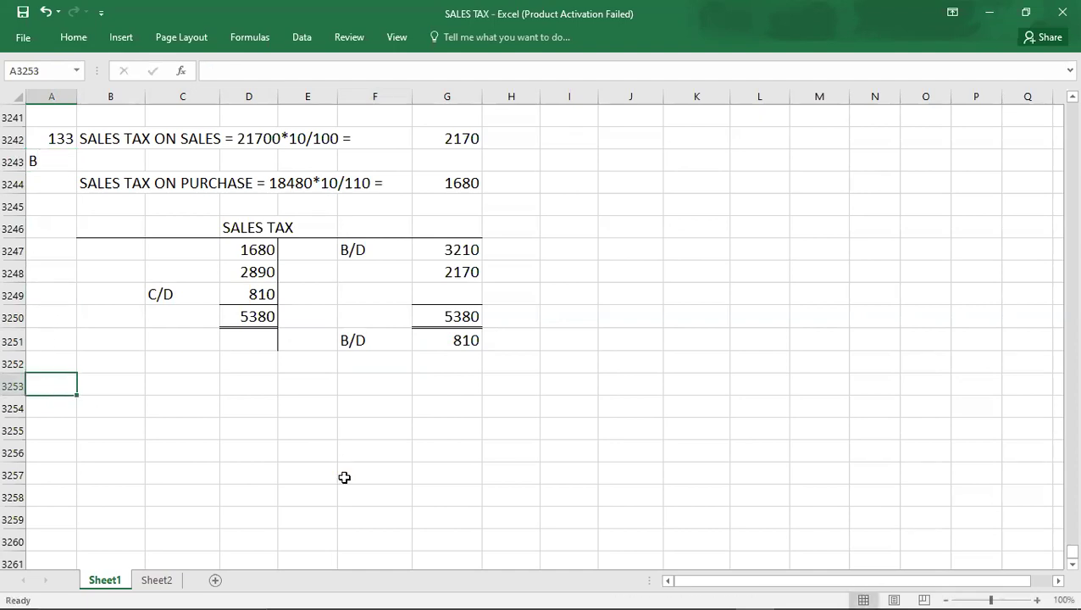
key(alt+Tab)
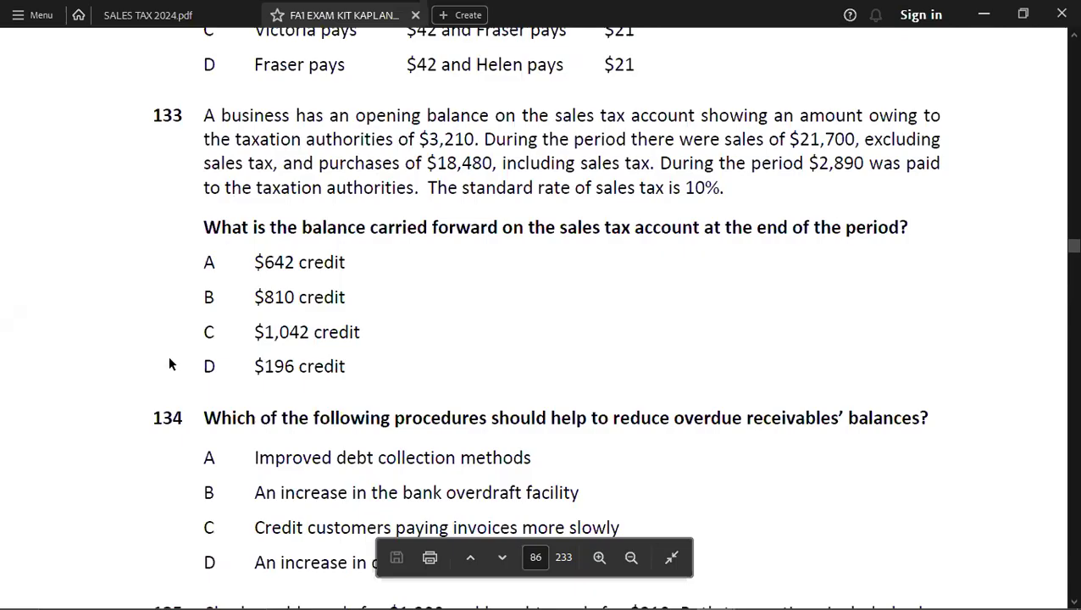
key(alt+Tab)
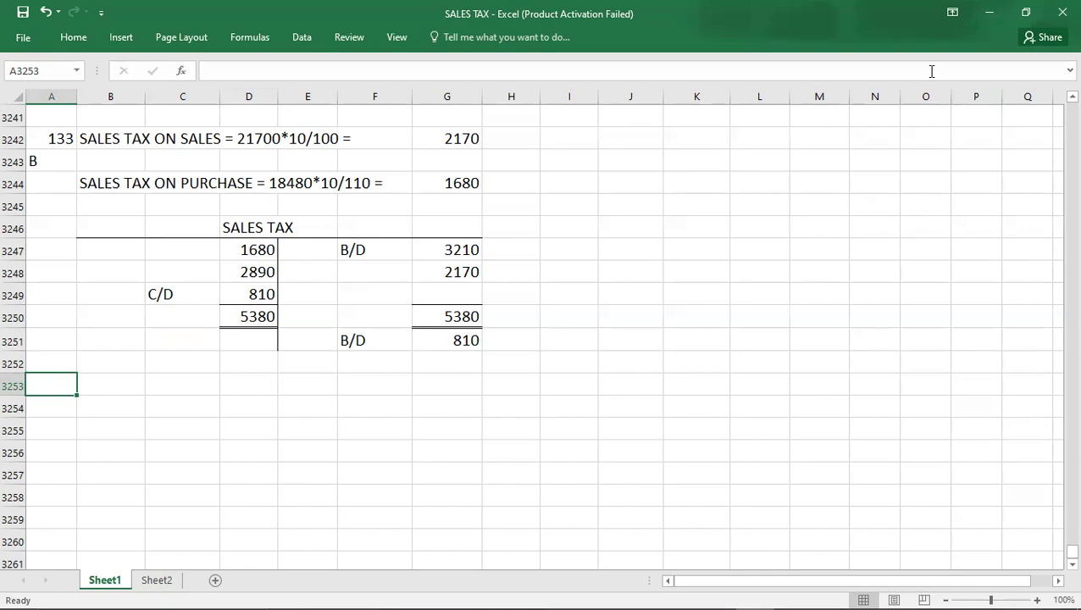
- Compare the B/D line of question 133's ledger with the question's wording in the exam kit
key(alt+Tab)
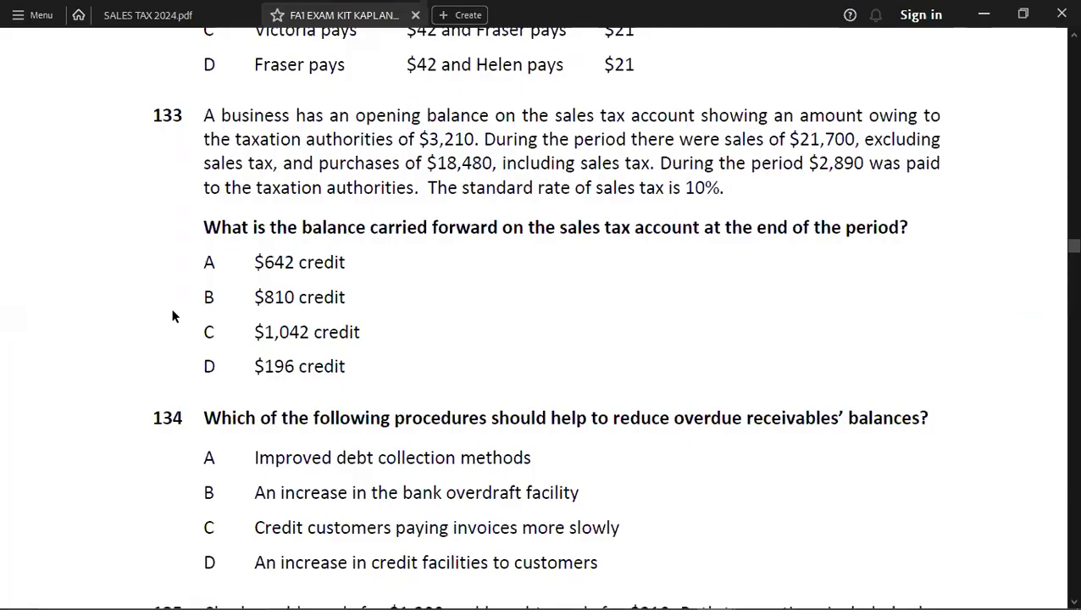
key(alt+Tab)
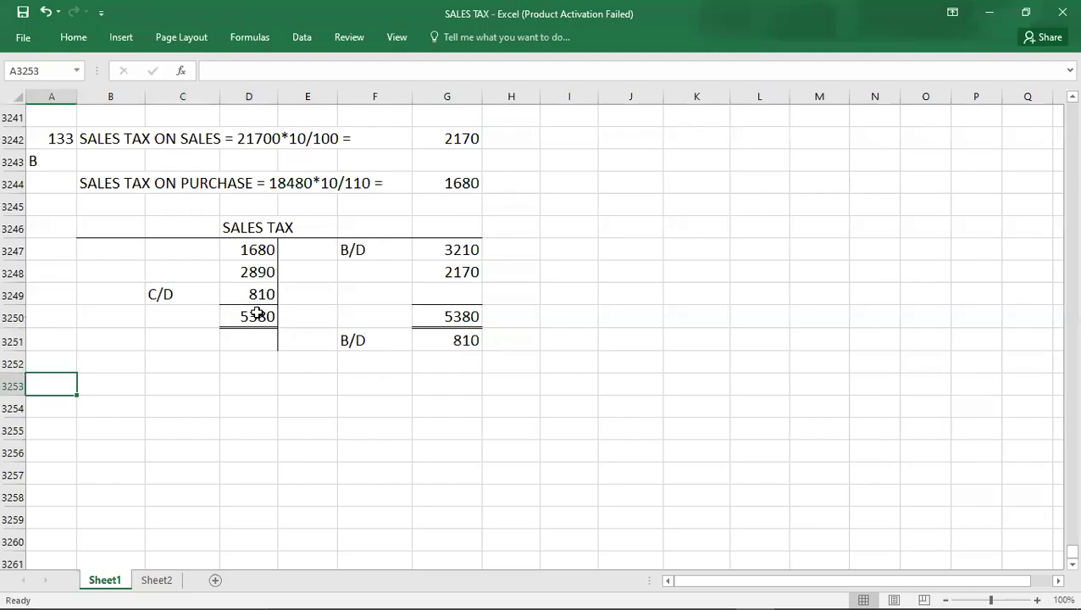
click(399, 348)
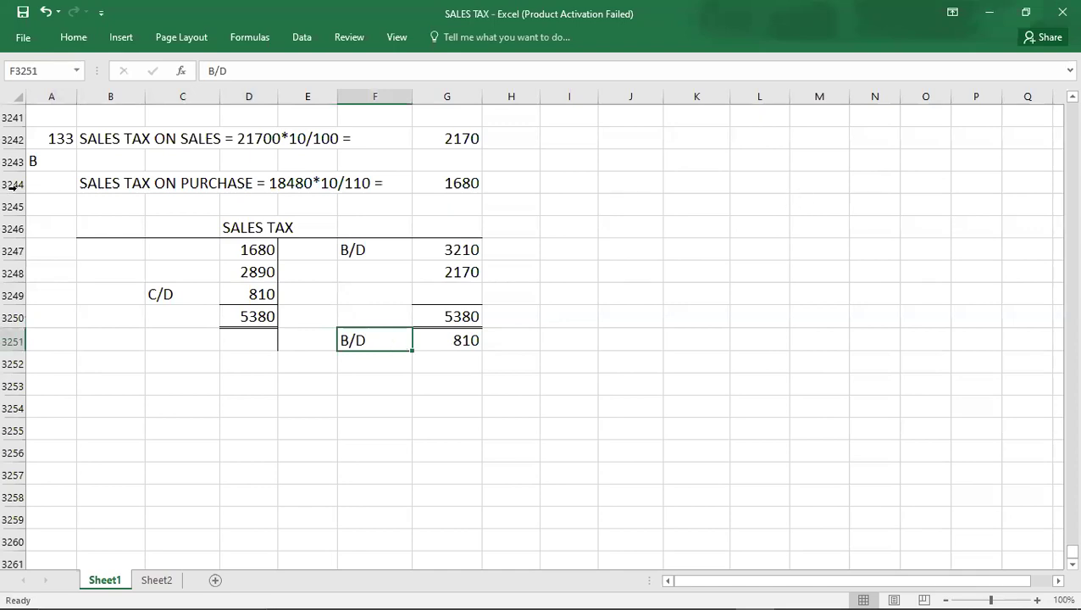
click(42, 139)
key(alt+Tab)
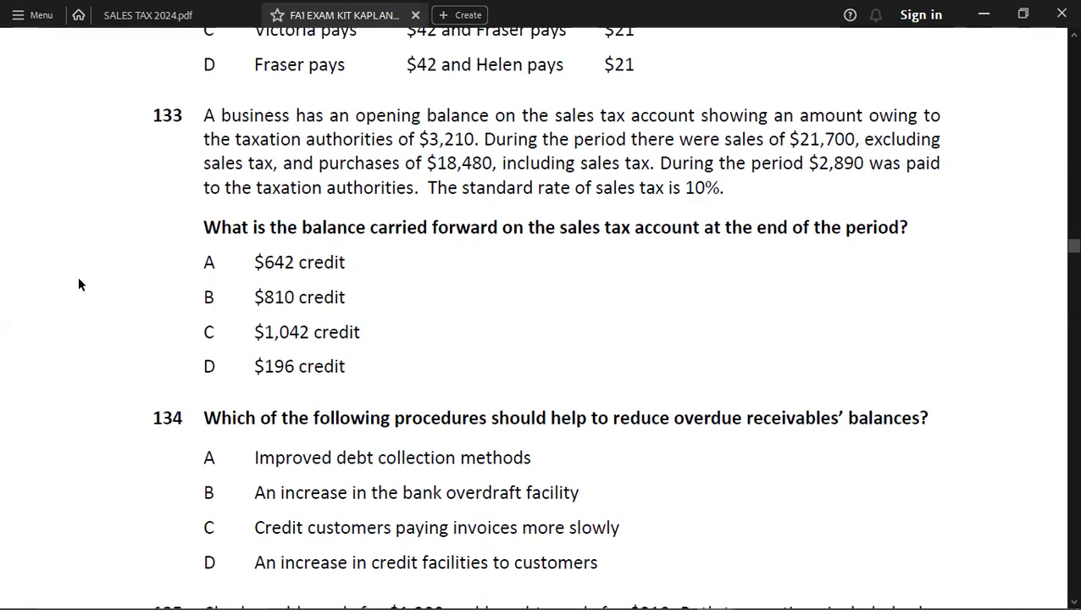
key(alt+Tab)
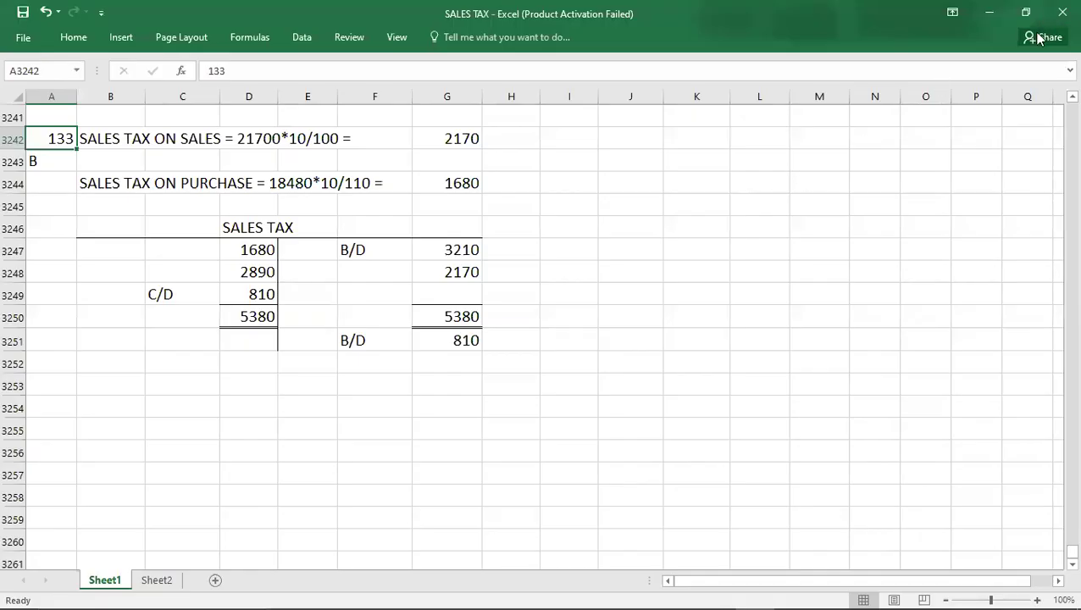
- Read on through the exam kit from question 134 to question 137, the next sales tax account balance question
key(alt+Tab)
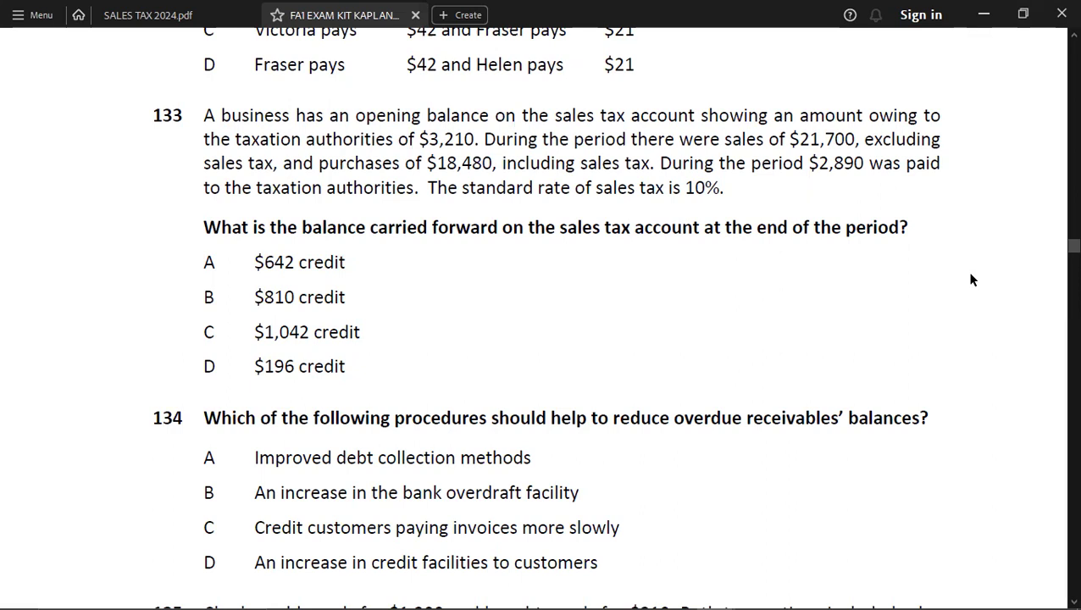
scroll(972, 280, down, 5)
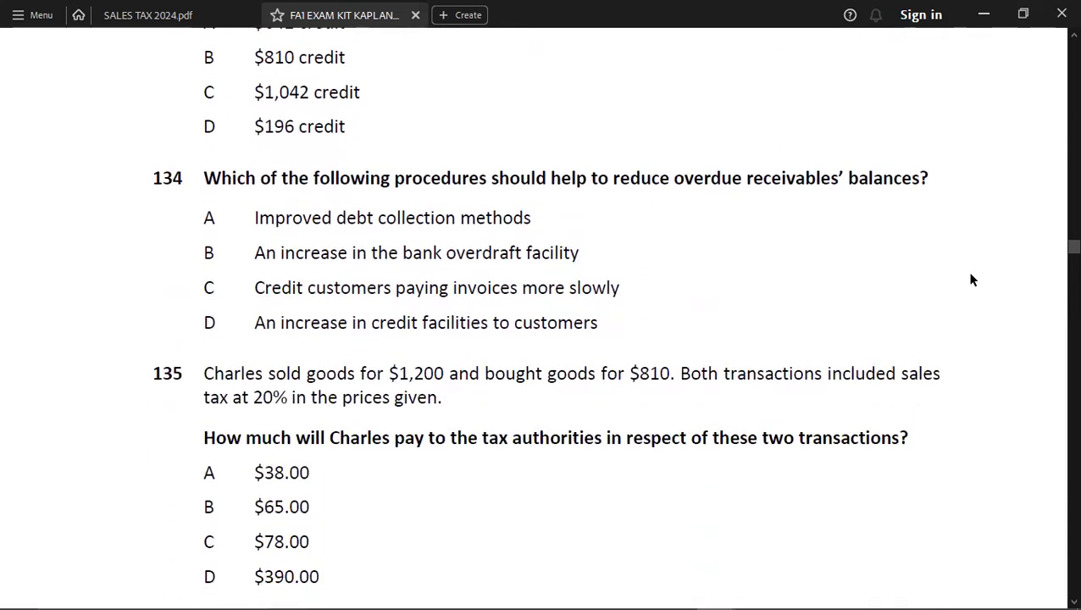
scroll(972, 279, down, 4)
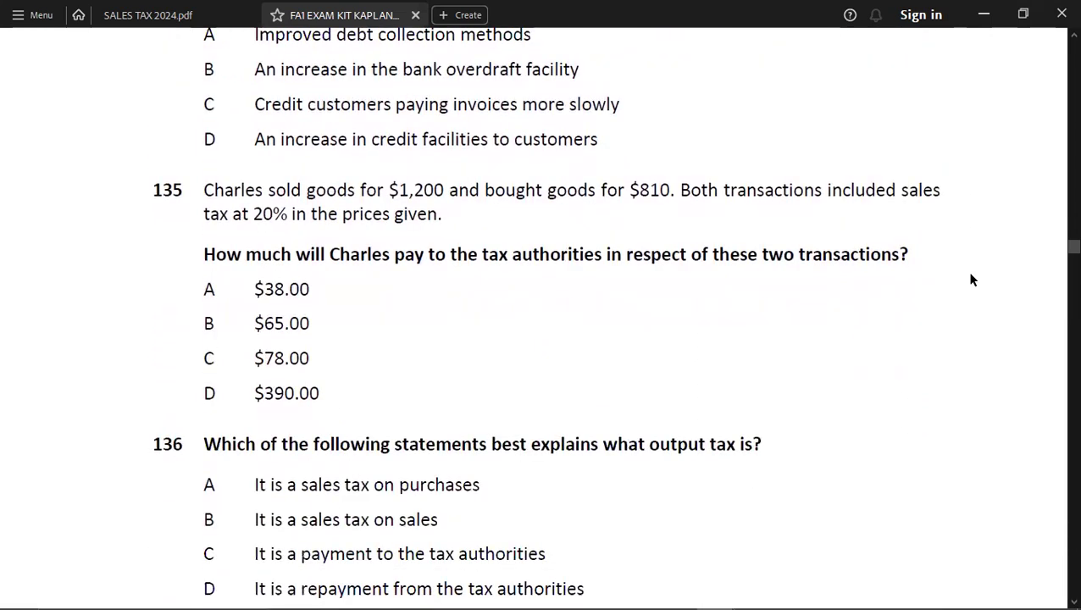
scroll(972, 279, down, 1)
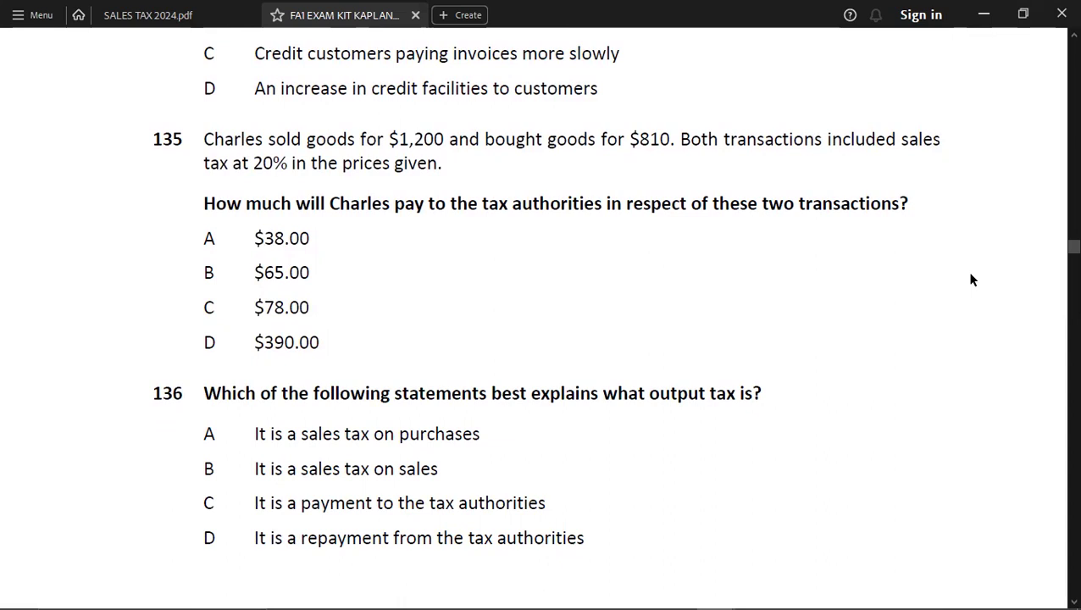
scroll(972, 280, down, 4)
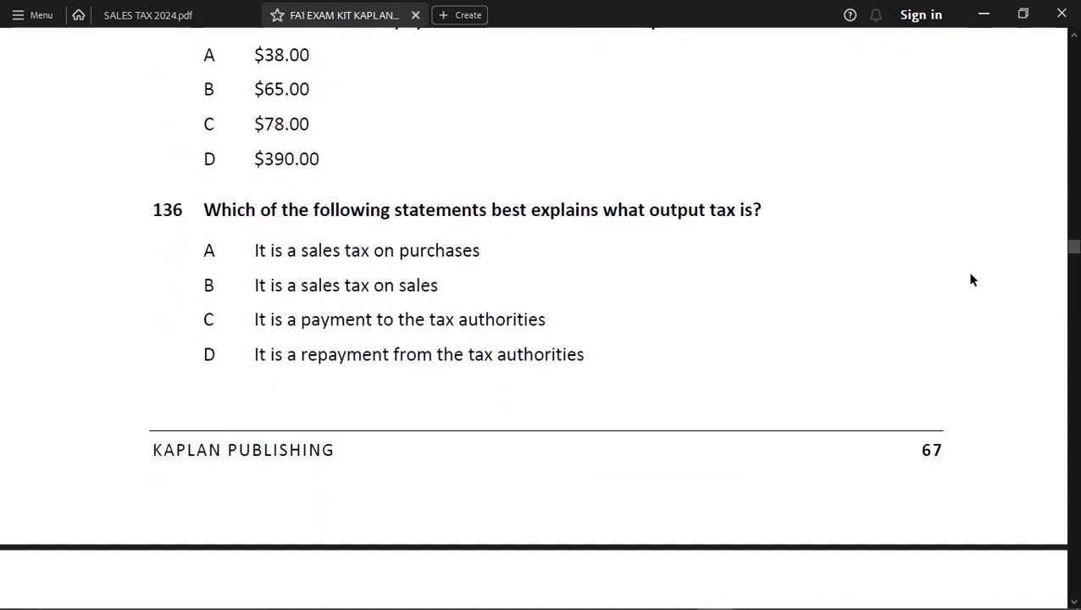
scroll(972, 280, down, 1)
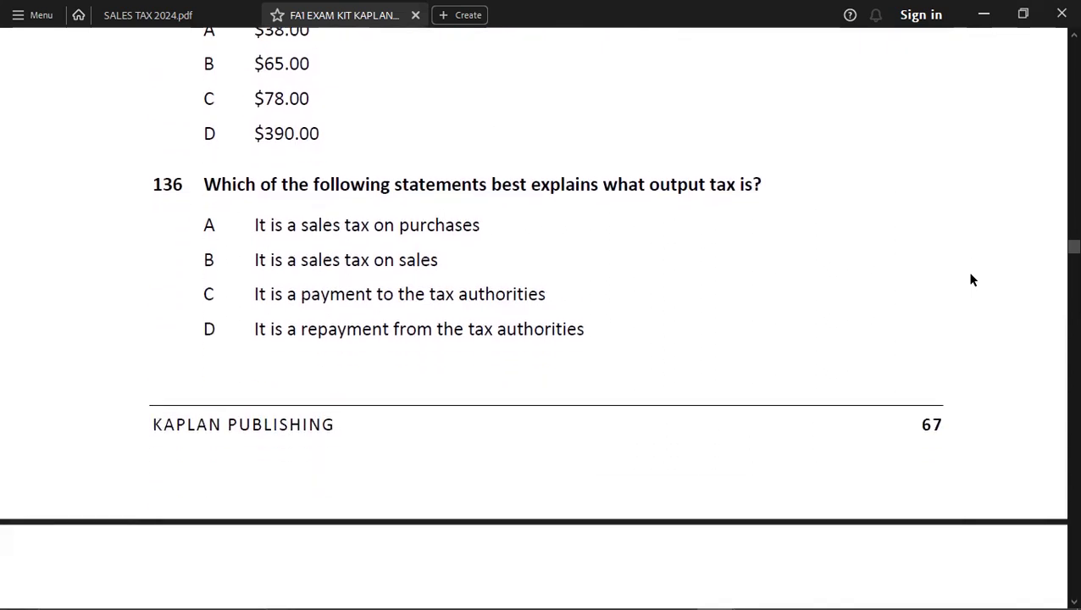
scroll(972, 280, down, 9)
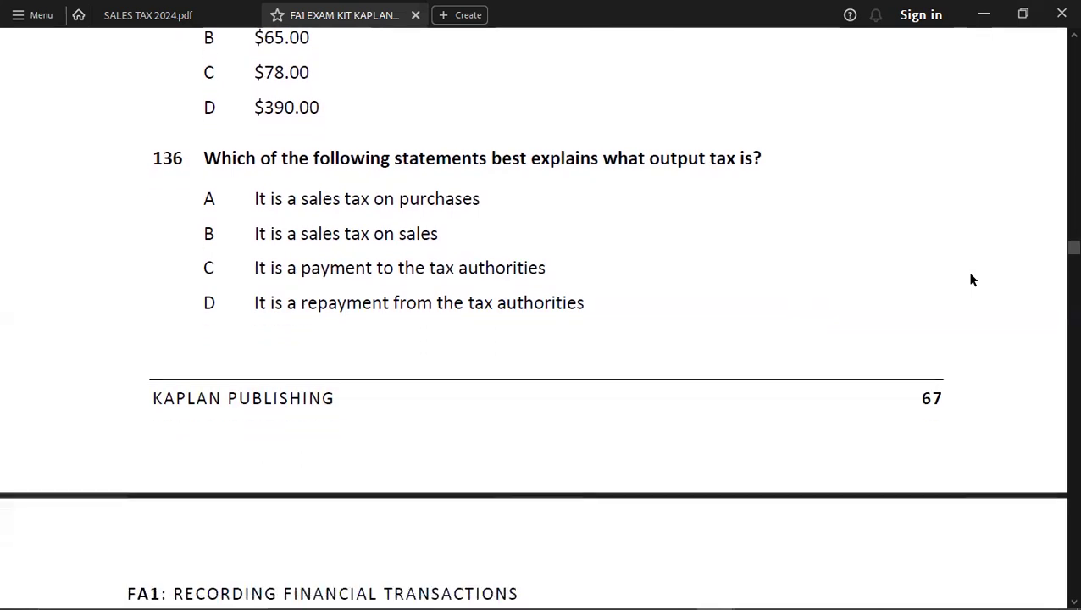
scroll(972, 279, down, 2)
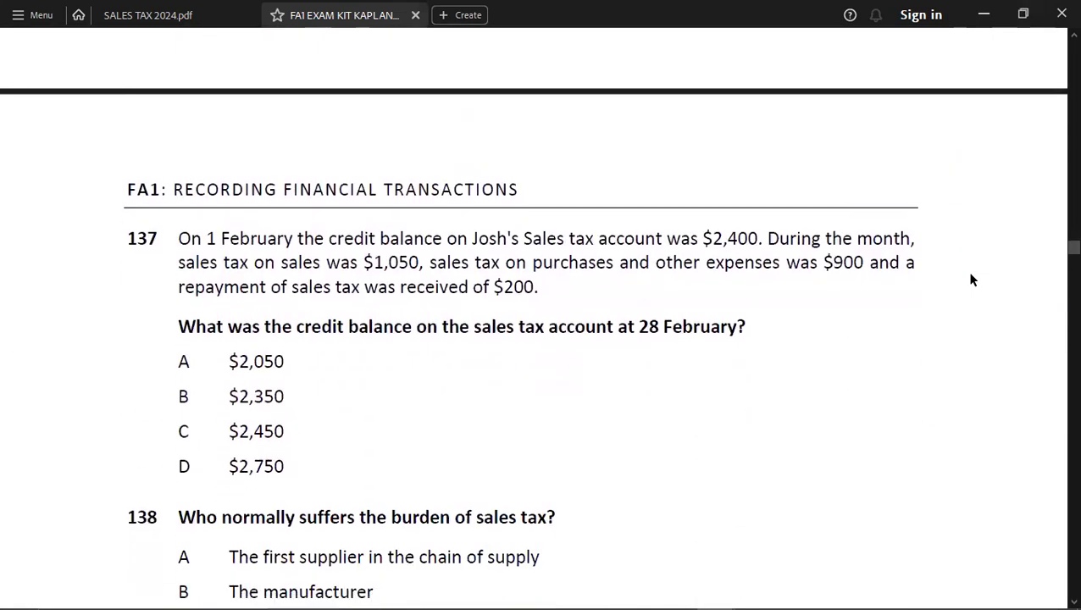
scroll(972, 280, down, 3)
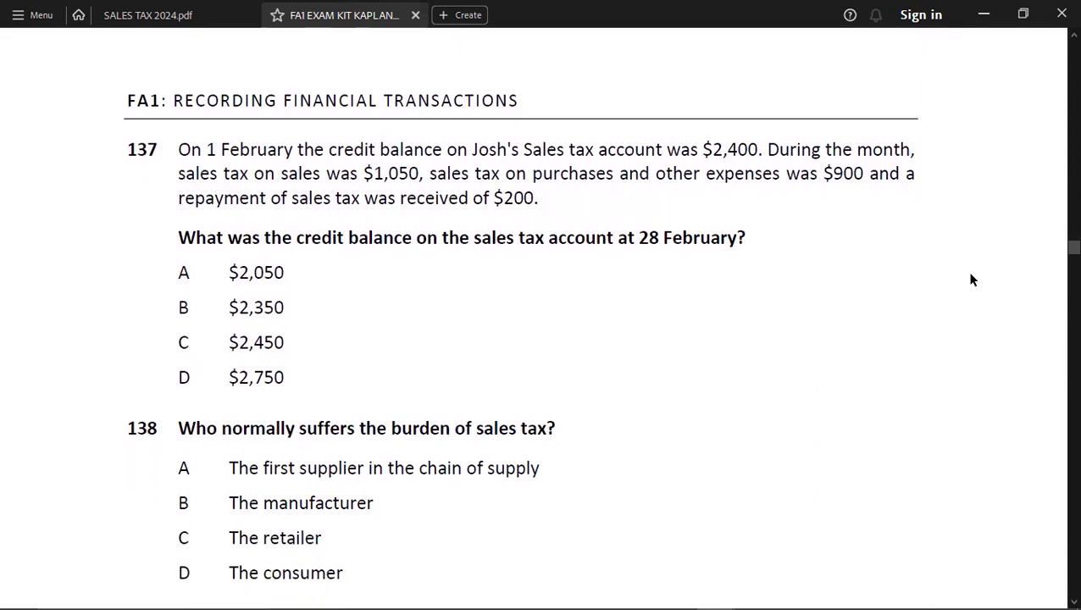
scroll(971, 279, down, 1)
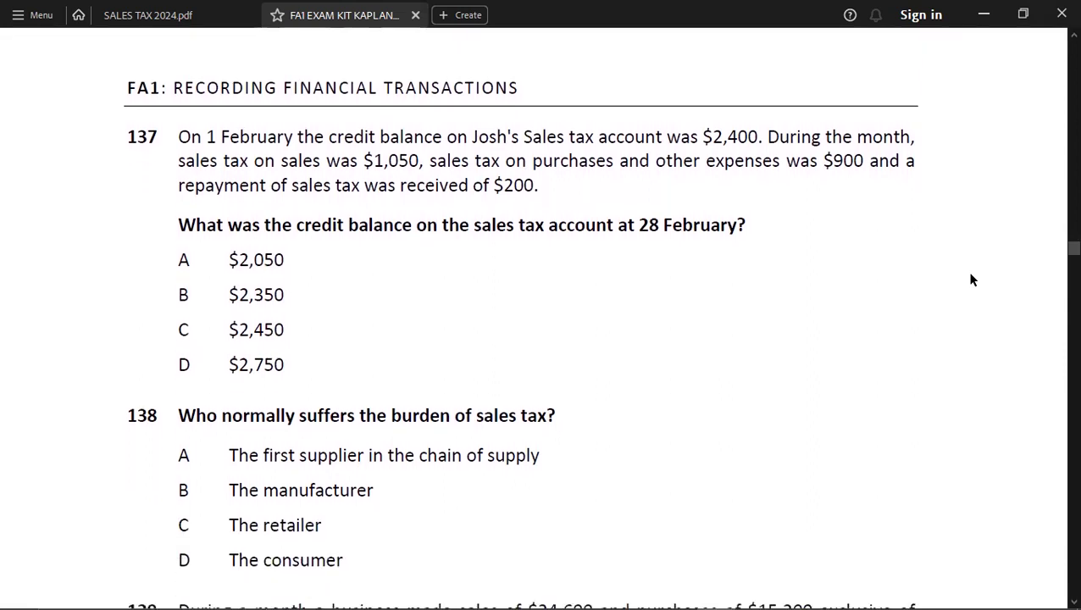
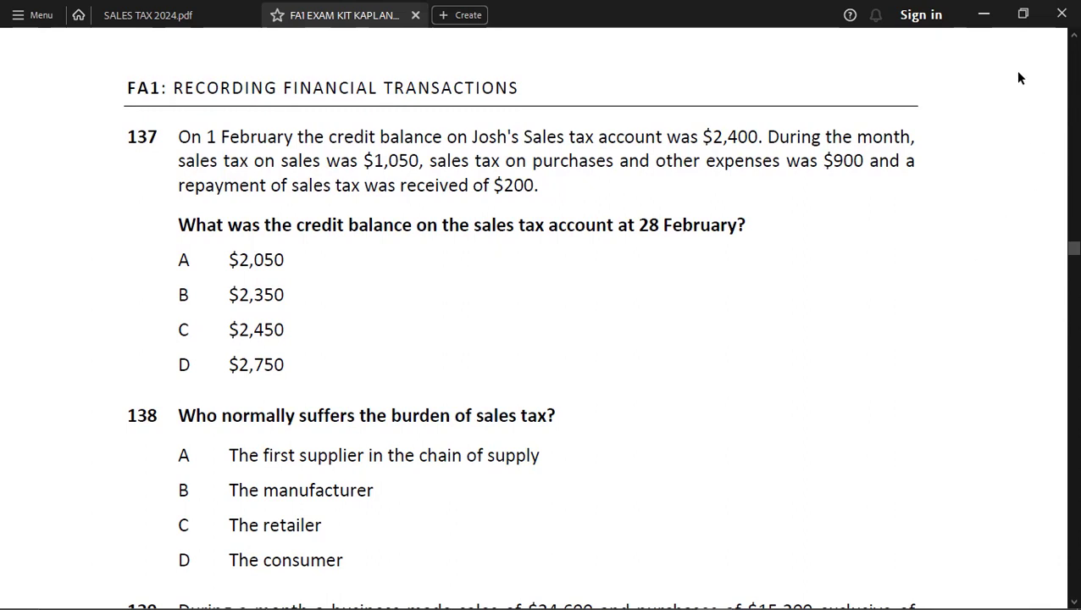
- Return to the SALES TAX workbook, copy question 133's ledger B3246:G3251 and paste it below at B3254
key(alt+Tab)
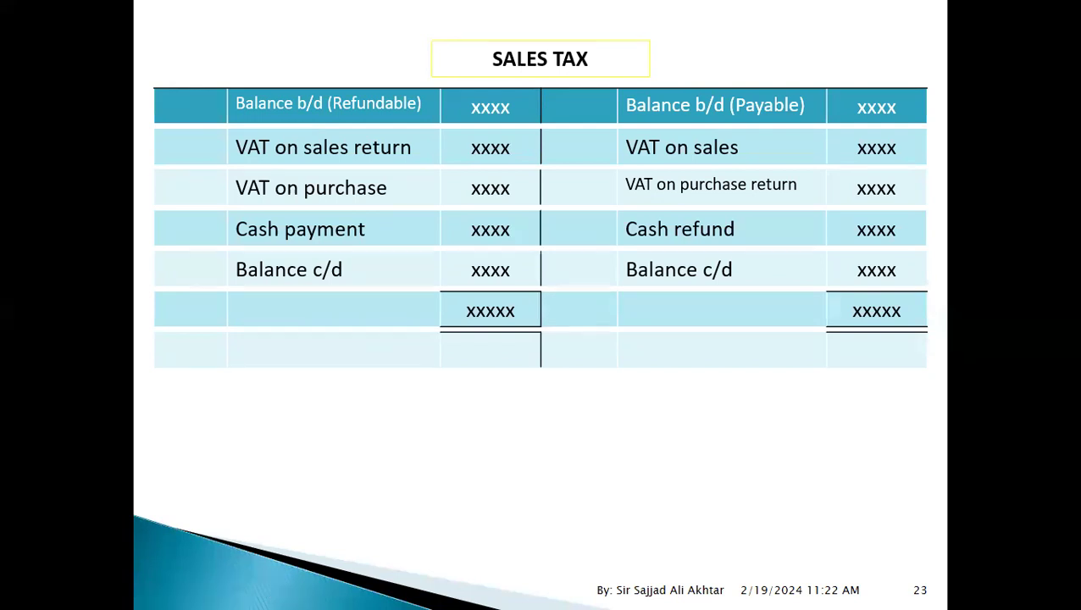
key(alt+Tab)
key(alt+Tab)
key(alt+Tab)
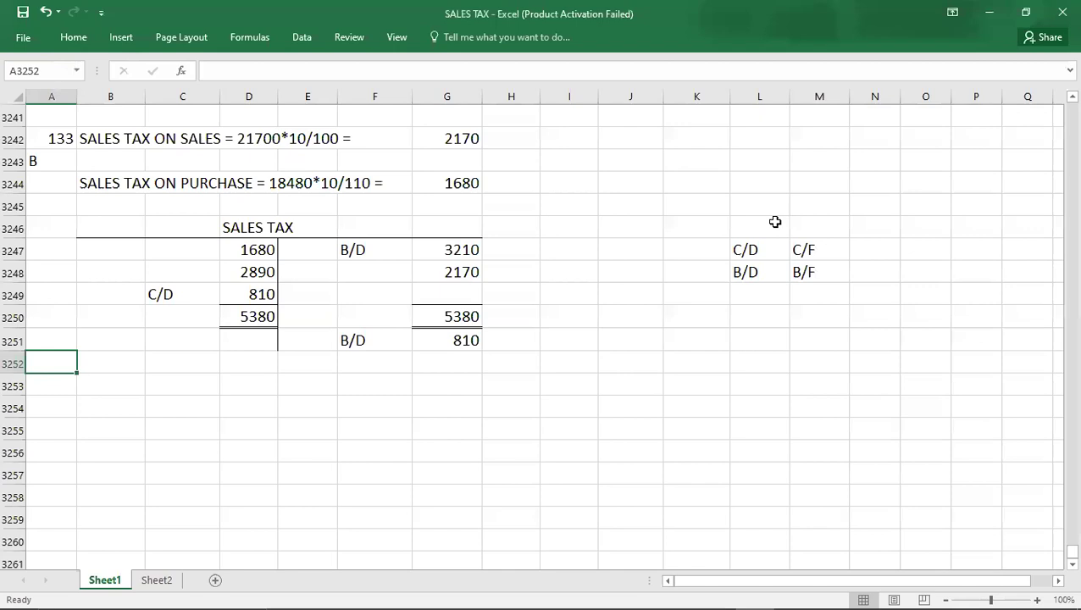
key(Up)
key(Up)
key(Up)
key(Right)
key(Up)
key(shift+Right)
key(shift+Right)
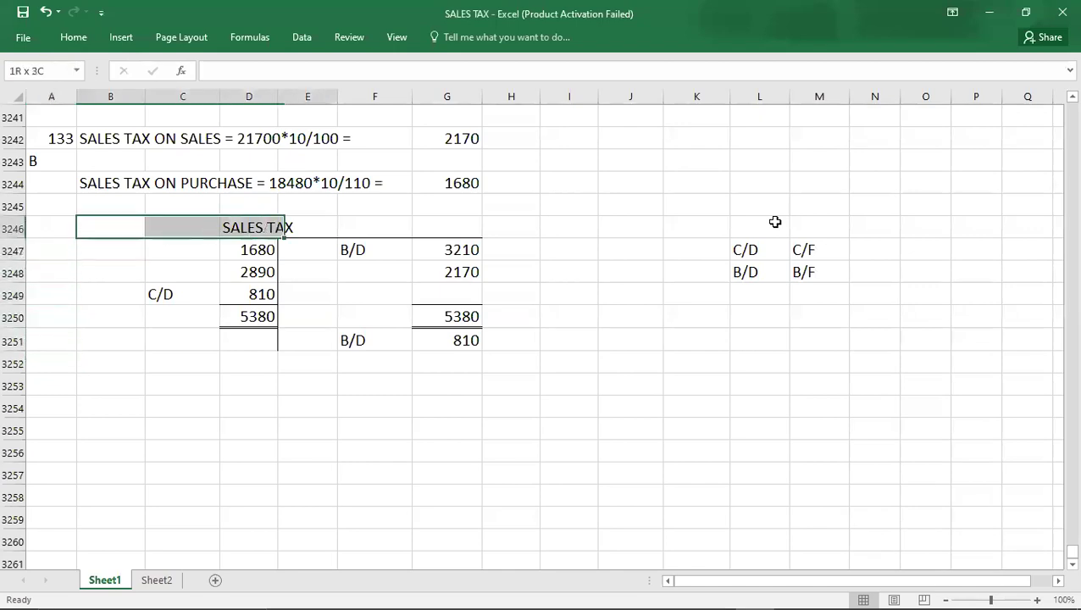
key(shift+Right)
key(shift+Right)
key(shift+Right)
key(shift+Down)
key(shift+Down)
key(shift+Down)
key(shift+Down)
key(shift+Down)
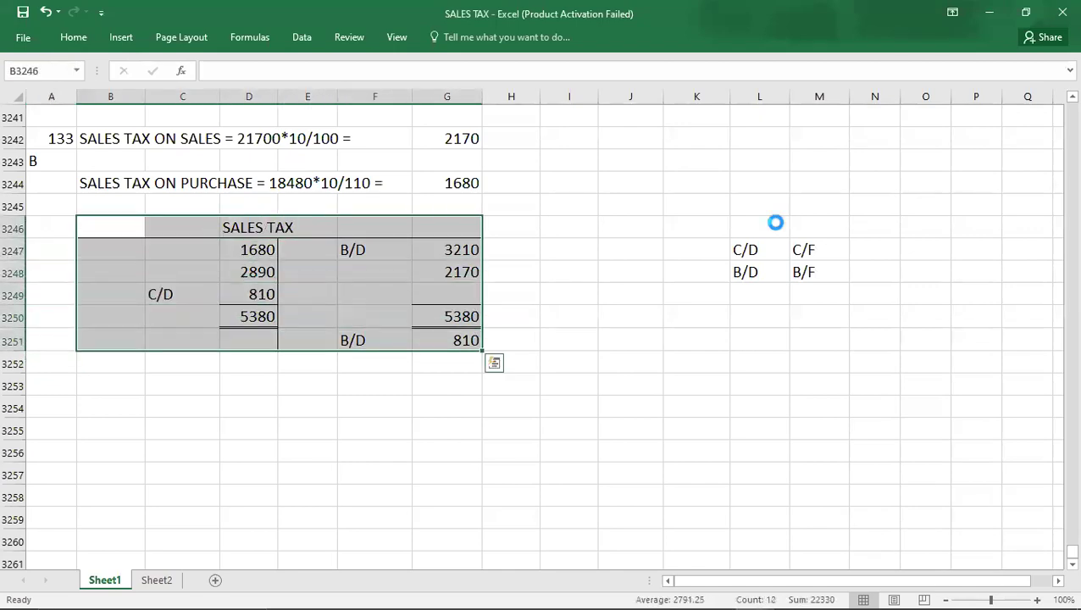
key(ctrl+c)
key(Down)
key(Down)
key(Down)
key(Down)
key(Down)
key(Down)
key(Down)
key(Down)
key(ctrl+v)
key(Left)
key(Up)
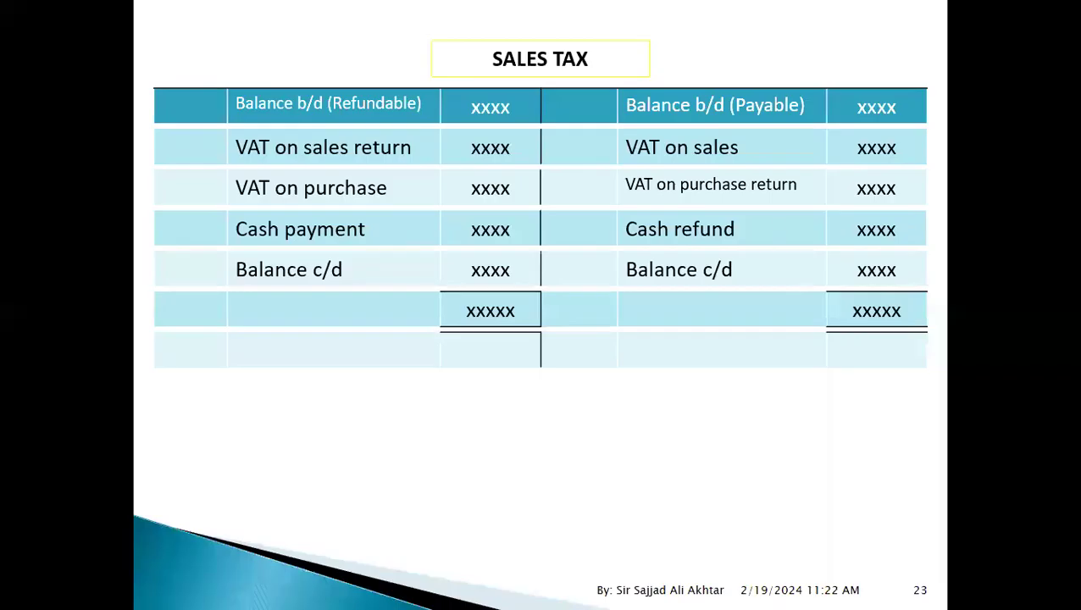
- Check the question number in the exam kit and label the pasted ledger 137 in A3254
key(alt+Tab)
key(alt+Tab)
key(alt+Tab)
key(alt+Tab)
key(alt+Tab)
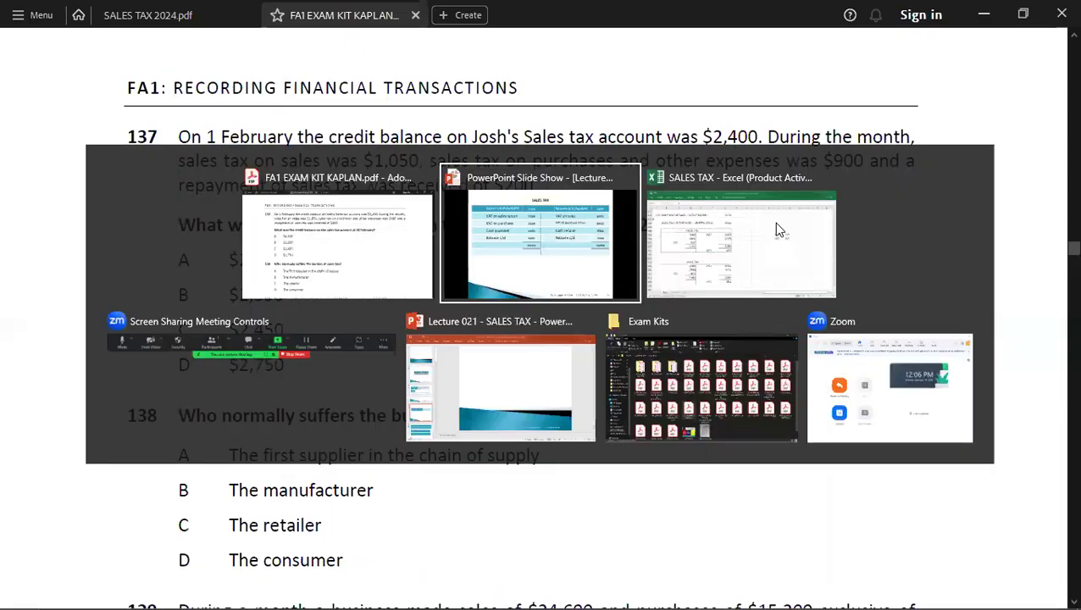
key(Down)
text(137)
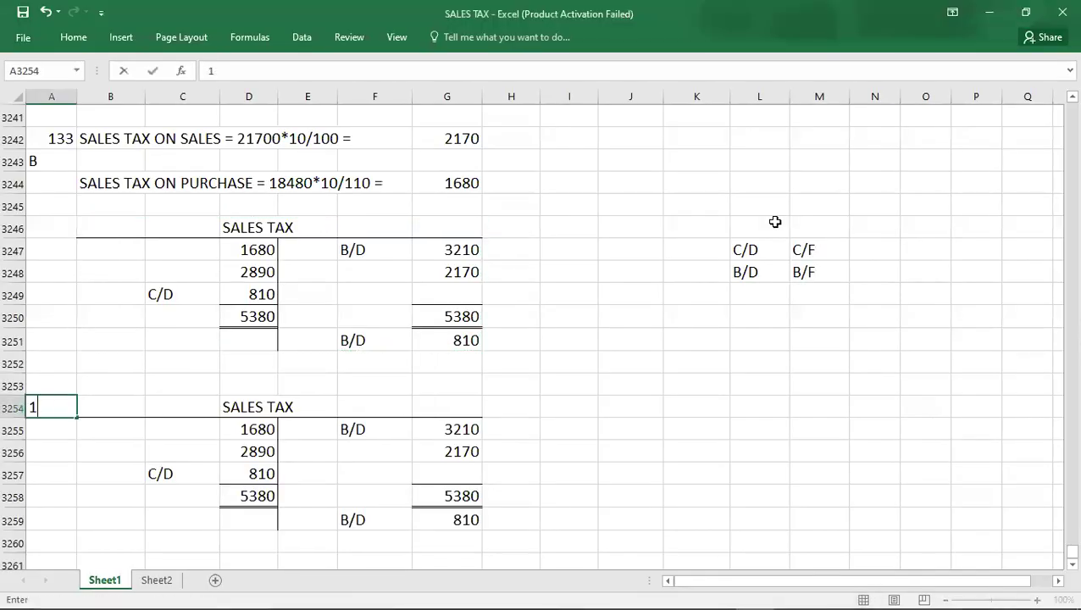
- Clear the copied entries from A3255:G3259 beneath the 137 ledger heading
key(Return)
key(shift+Right)
key(shift+Right)
key(shift+Right)
key(shift+Right)
key(shift+Right)
key(shift+Right)
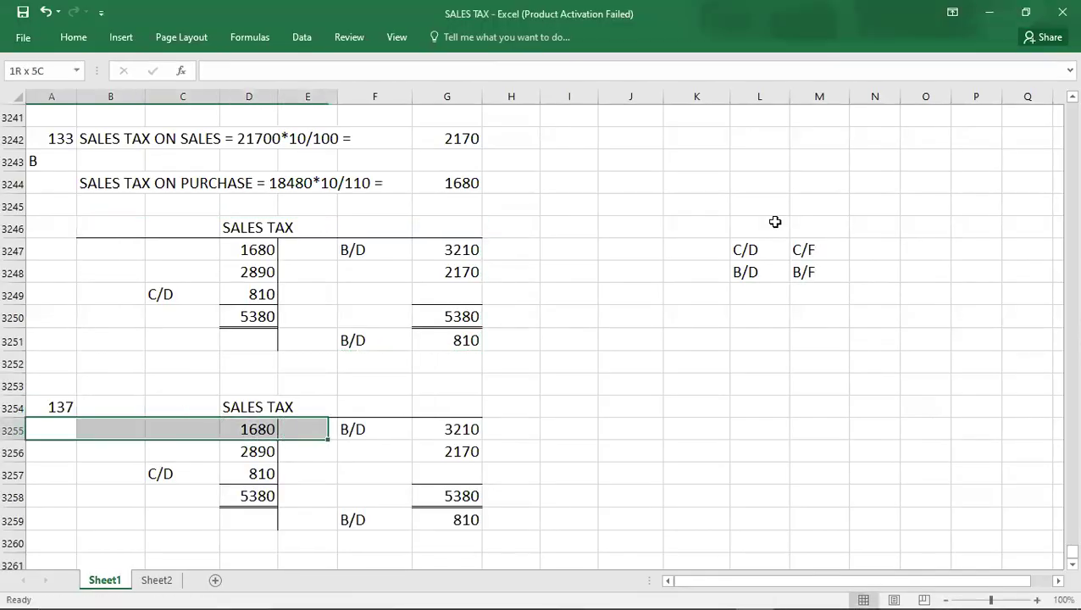
key(shift+Down)
key(shift+Down)
key(shift+Down)
key(shift+Down)
key(Delete)
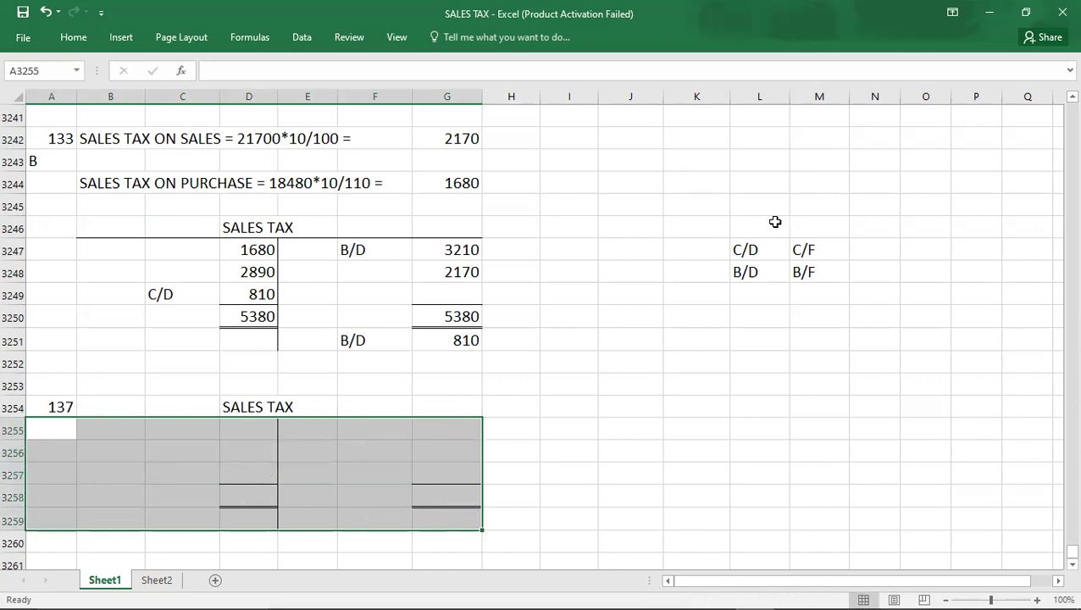
- Check question 137's opening credit balance in the exam kit and enter B/D in F3255 with 2400 in G3255
key(Down)
key(Down)
key(Down)
key(Down)
key(Down)
key(Down)
key(Down)
key(Down)
key(Down)
key(Down)
key(Down)
key(Down)
key(Down)
key(Down)
key(Down)
key(Down)
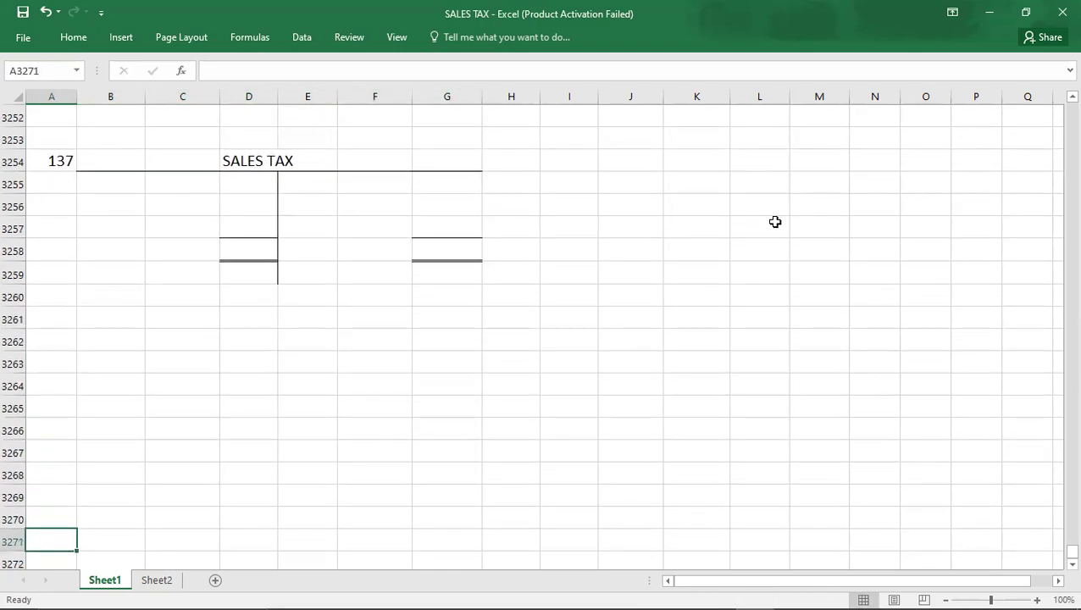
key(alt+Tab)
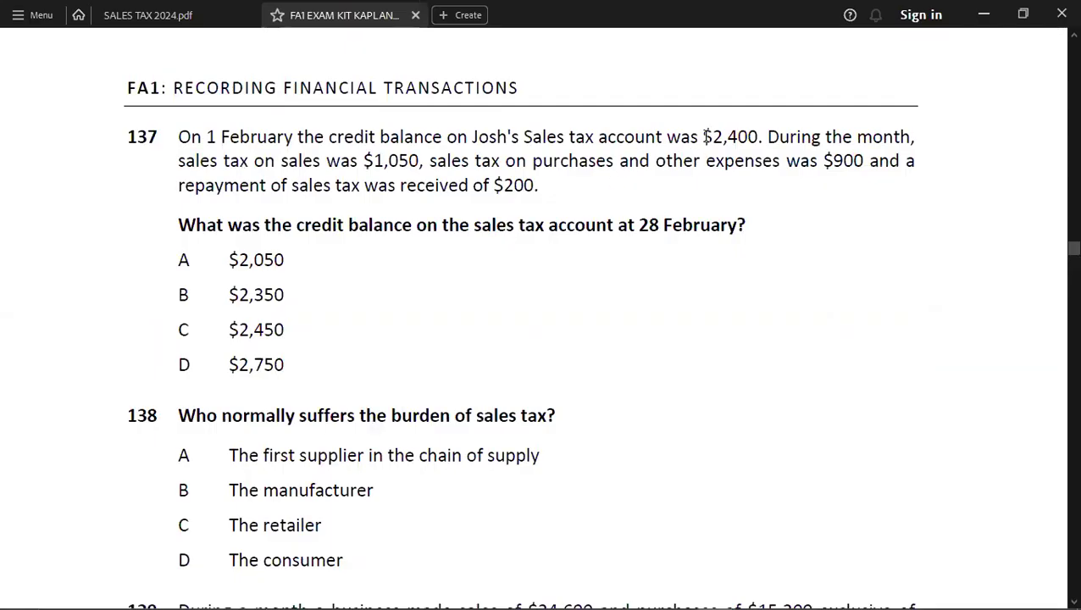
key(alt+Tab)
key(Right)
key(Right)
key(Right)
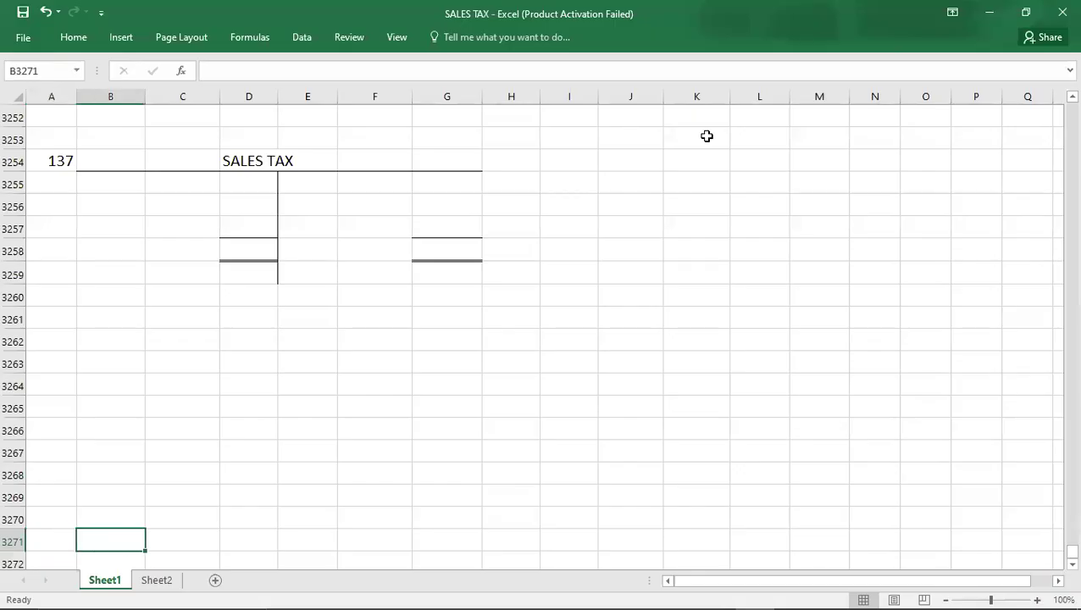
key(Up)
key(Up)
key(Up)
key(Up)
key(Up)
key(Up)
key(Up)
key(Up)
key(Up)
key(Up)
key(Up)
key(Up)
key(Up)
key(Up)
key(Up)
key(Right)
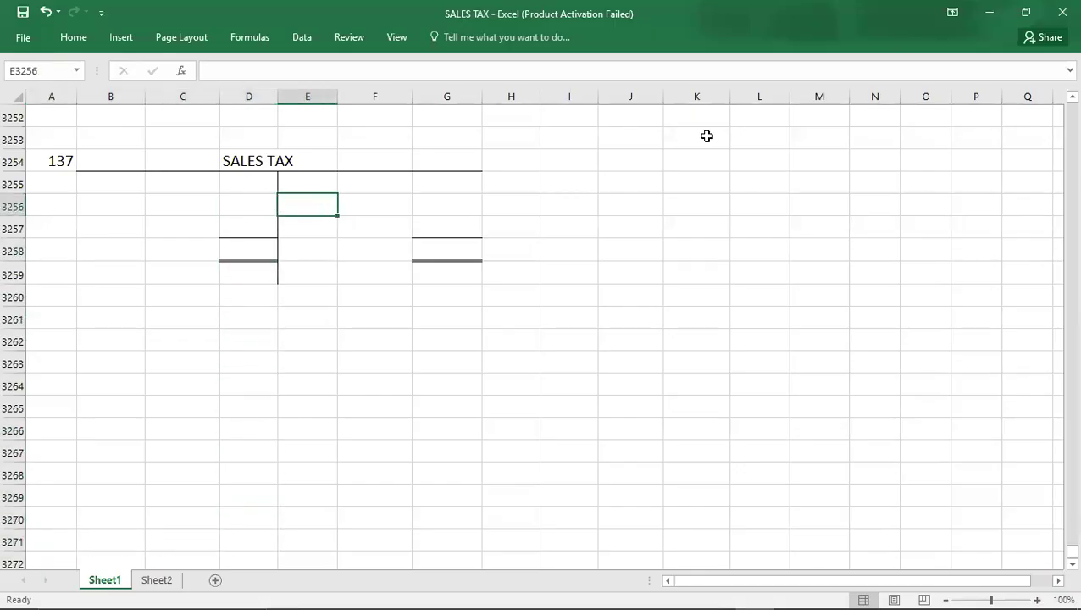
key(Right)
key(Up)
key(Up)
key(Down)
text(B/D)
key(Right)
text(2400)
key(Return)
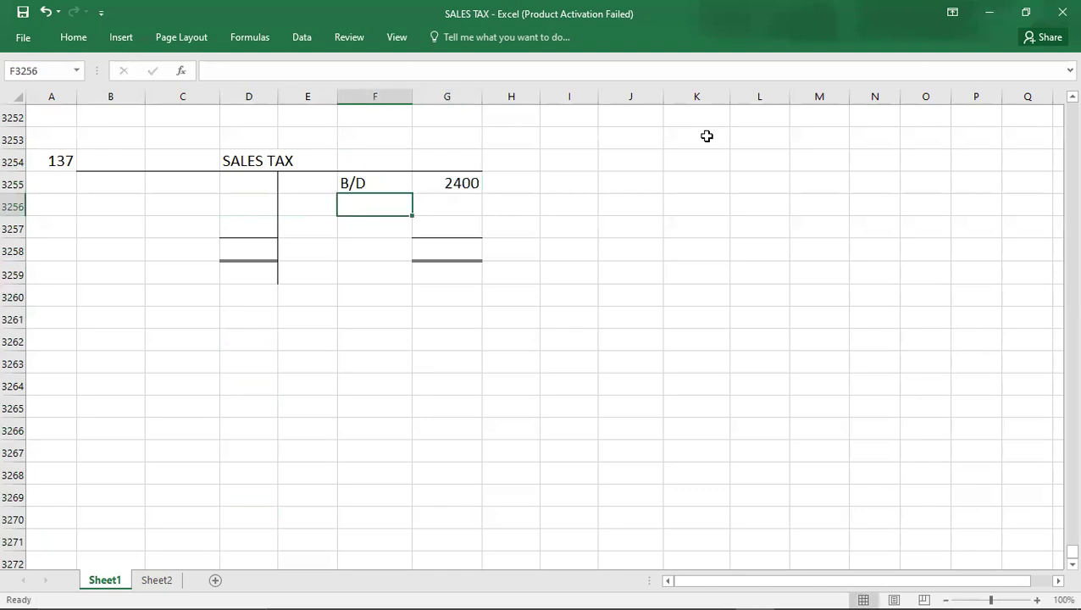
- Look up question 137's sales tax on sales in the exam kit and enter 1050 in G3256
key(alt+Tab)
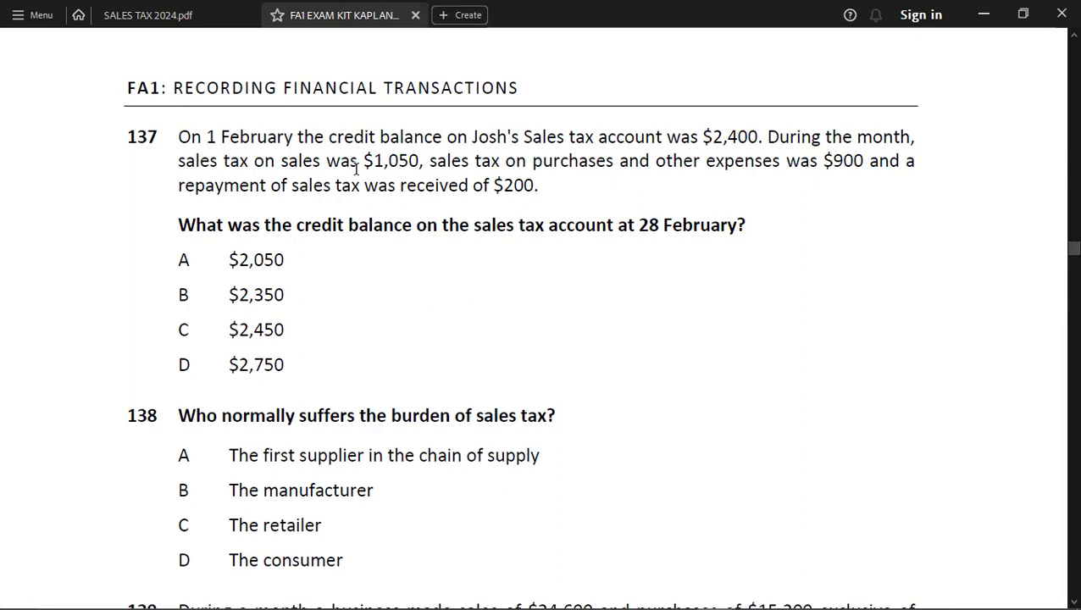
key(alt+Tab)
key(Right)
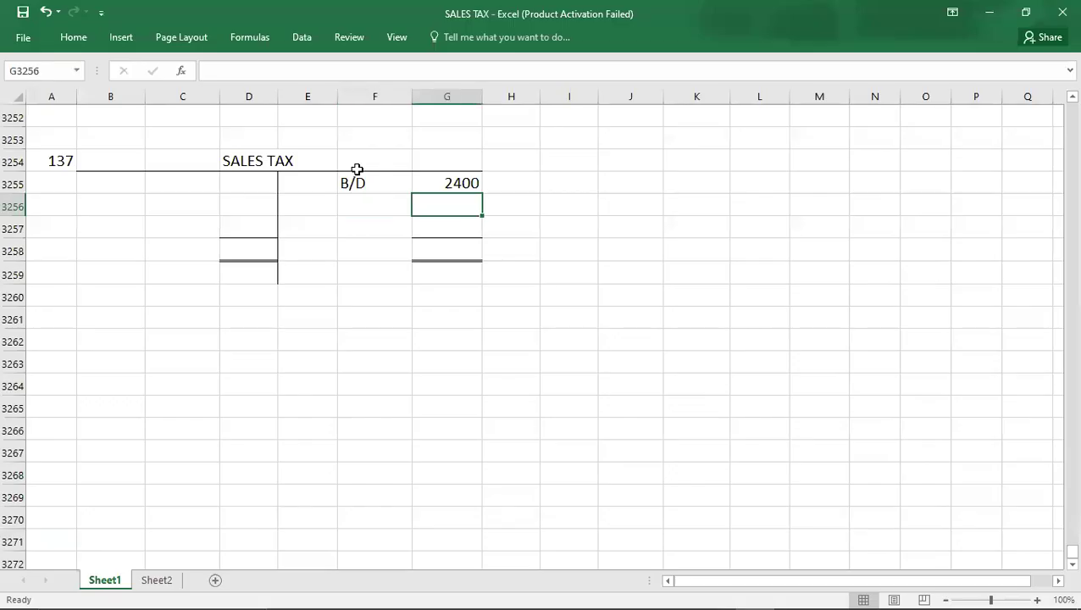
text(1050)
- Look up the sales tax on purchases and other expenses in the exam kit and enter 900 in D3255
key(alt+Tab)
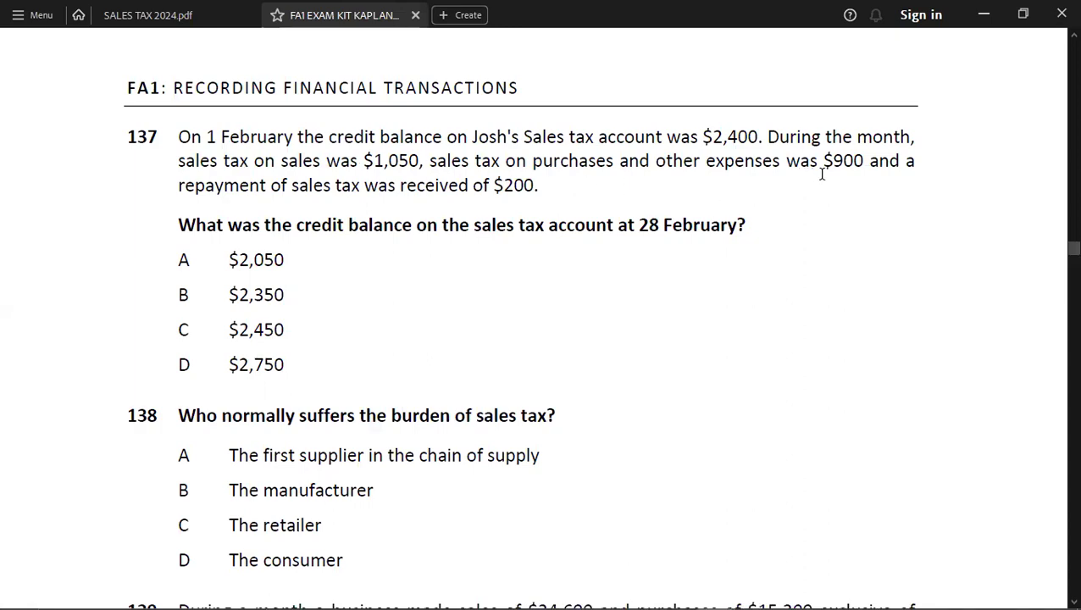
key(alt+Tab)
key(Up)
text(9)
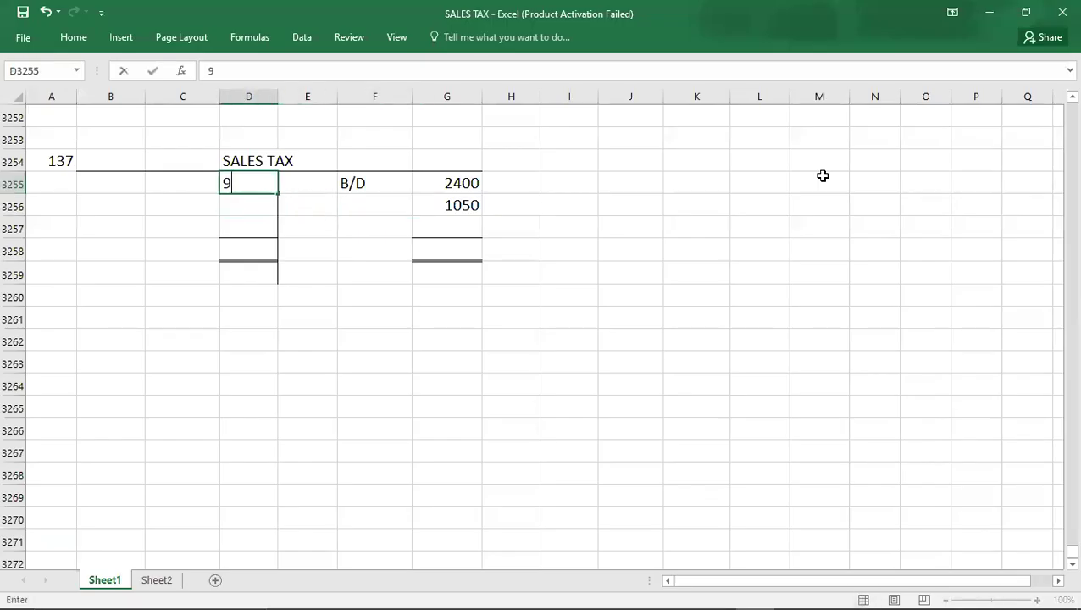
text(00)
key(Return)
- Check the sales tax repayment received in the exam kit and enter 200 on the credit side in G3257
key(alt+Tab)
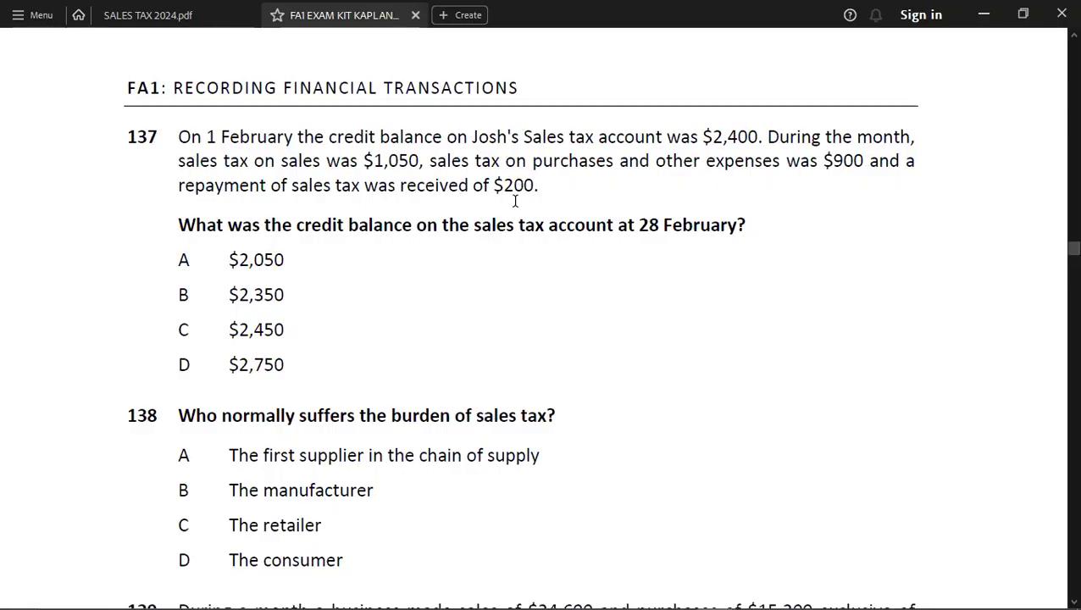
key(alt+Tab)
key(Down)
key(Down)
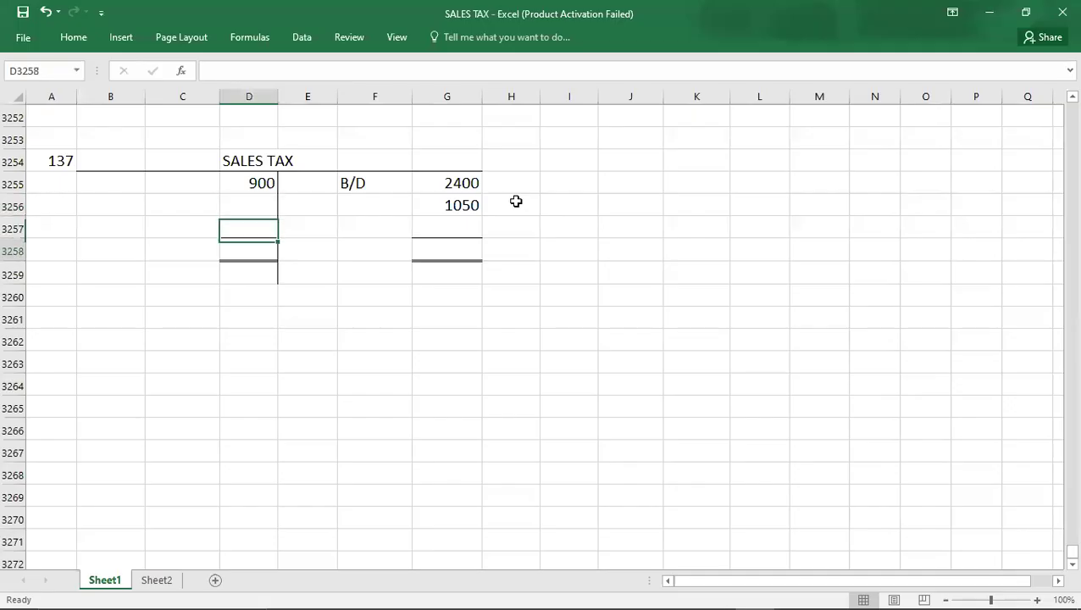
key(Up)
key(Right)
key(Right)
key(Right)
text(200)
key(Return)
- Add up the credit entries and enter the total 3650 in both G3258 and D3258
key(Up)
key(Up)
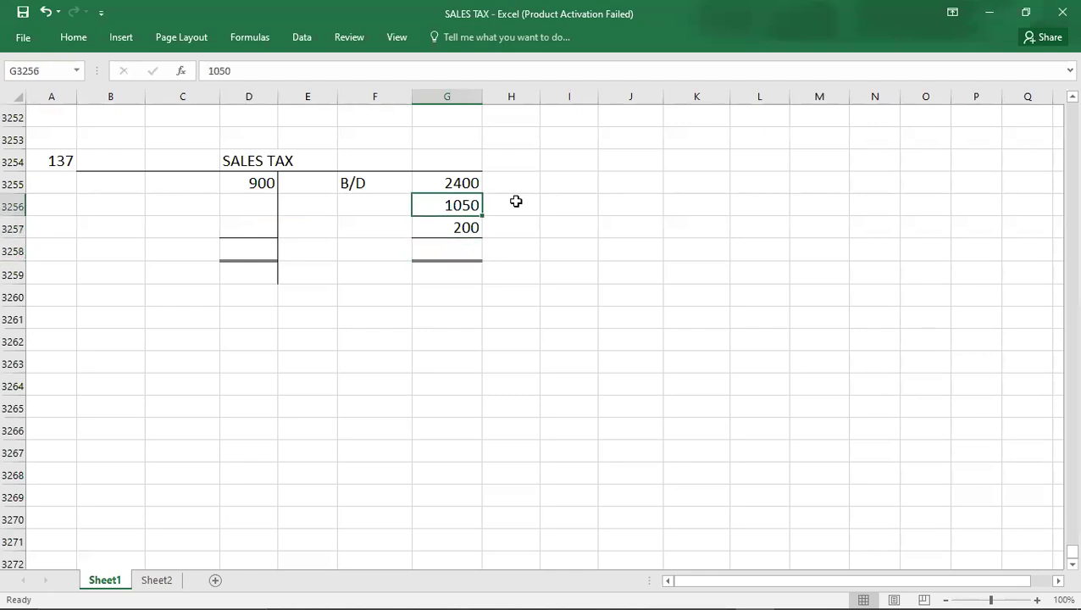
key(Up)
key(shift+Down)
key(shift+Down)
key(Down)
key(Down)
key(Down)
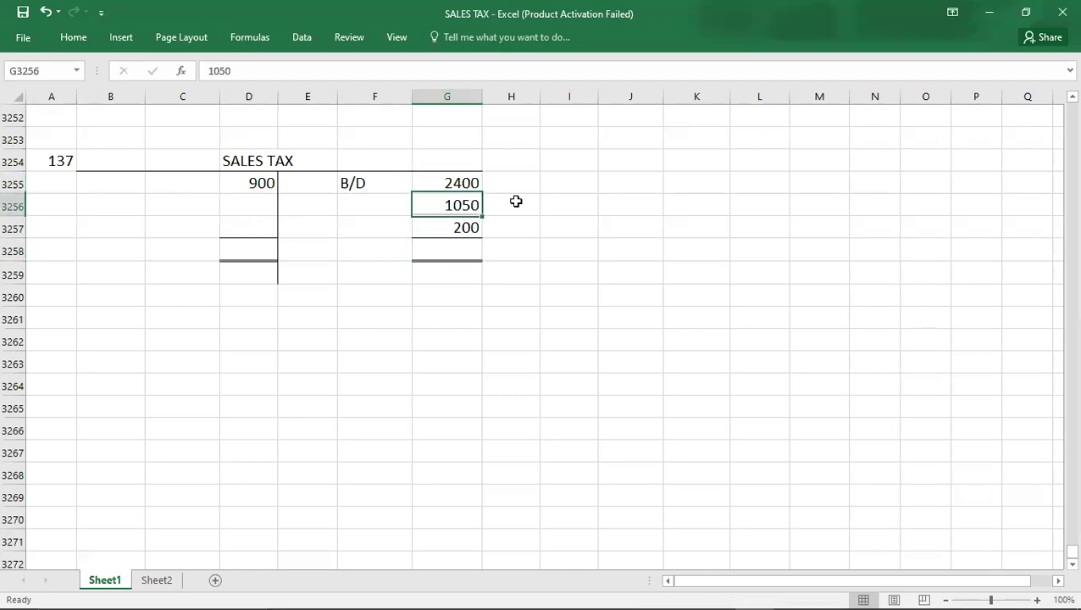
text(3650)
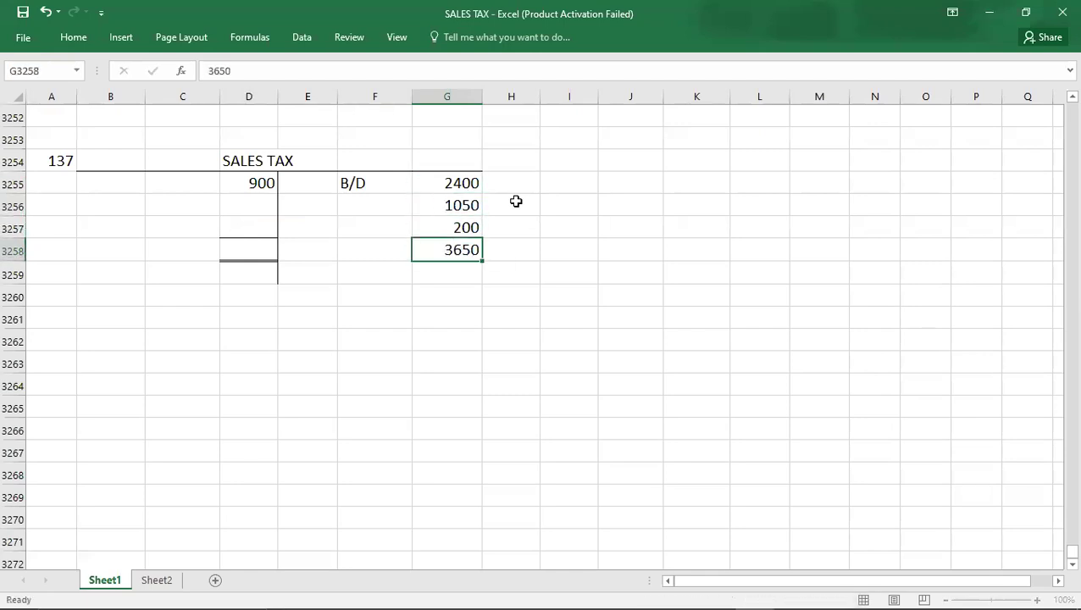
key(Left)
key(Left)
key(Left)
text(3650)
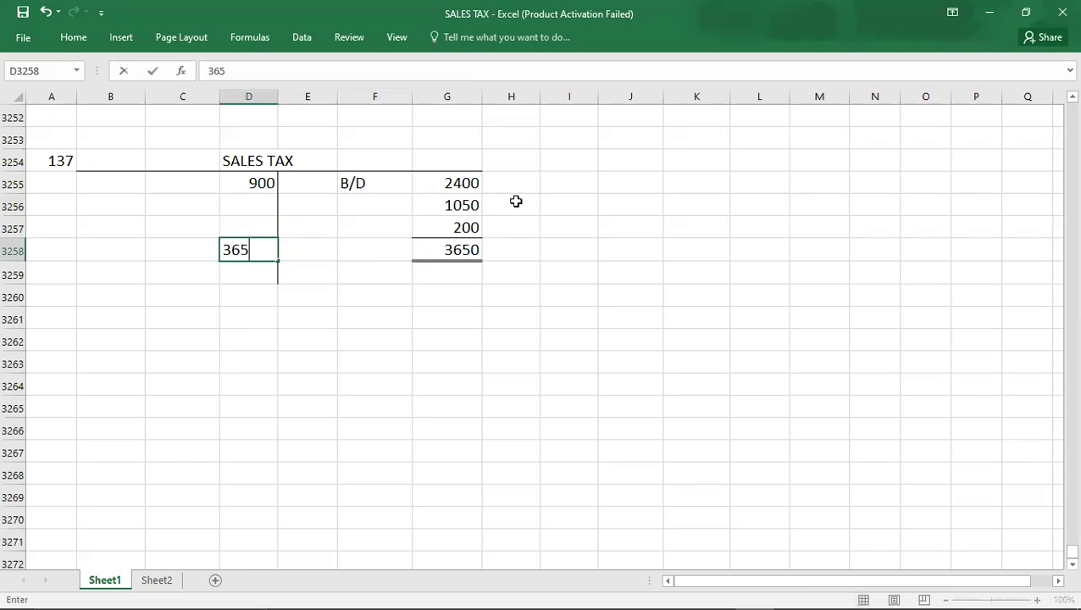
- Enter the closing balance on the debit side as C/D in C3257 with 2750 in D3257
key(Up)
key(Left)
text(C/D)
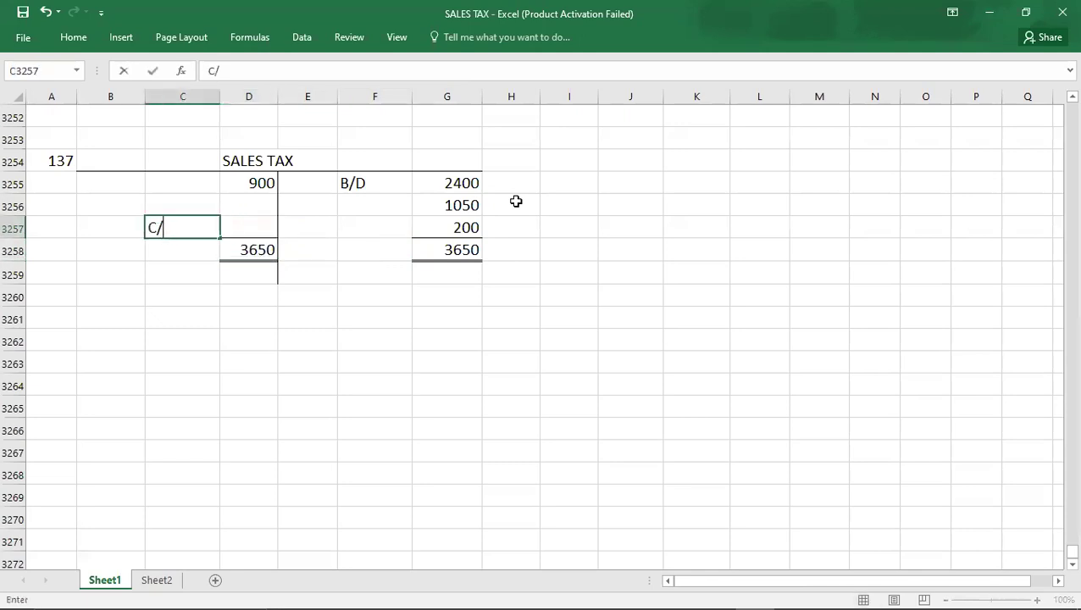
key(Right)
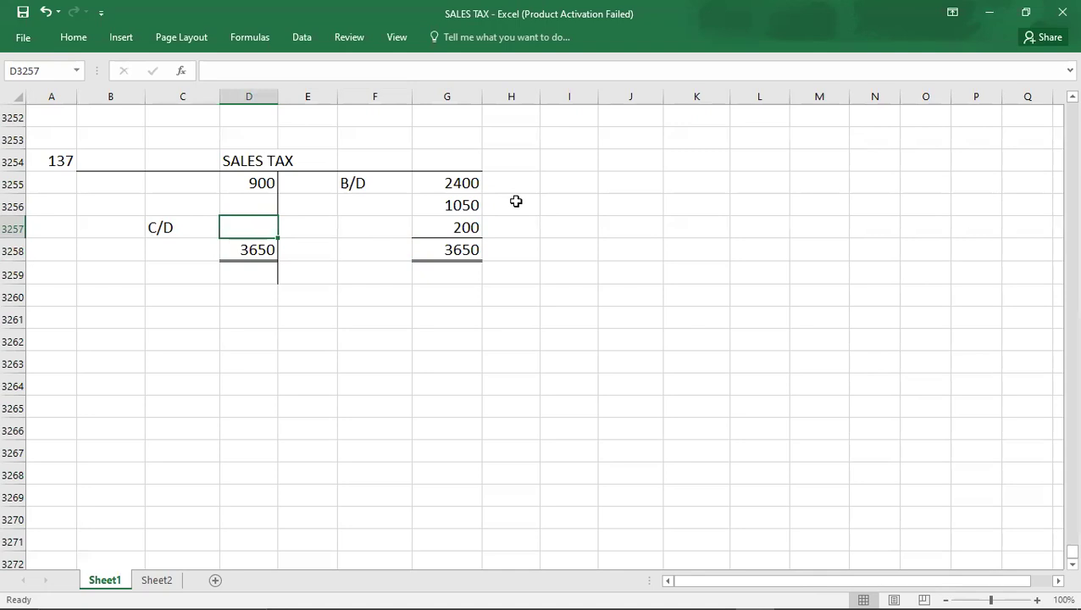
text(275)
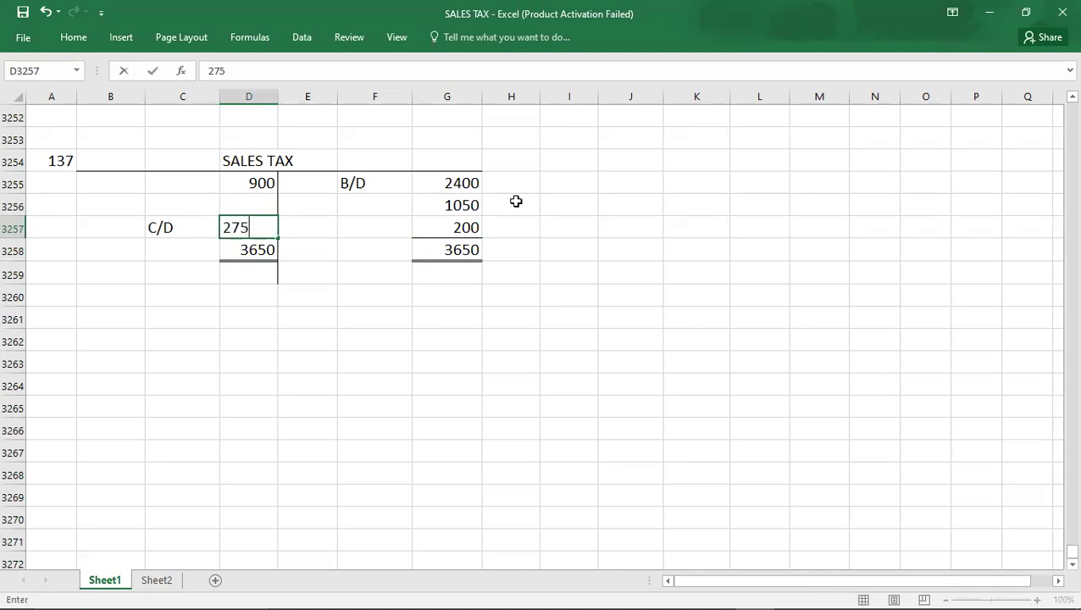
text(0)
- Bring the balance down below the totals with B/D in F3259 and 2750 in G3259
key(Down)
key(Left)
key(Right)
key(Right)
key(Right)
key(Down)
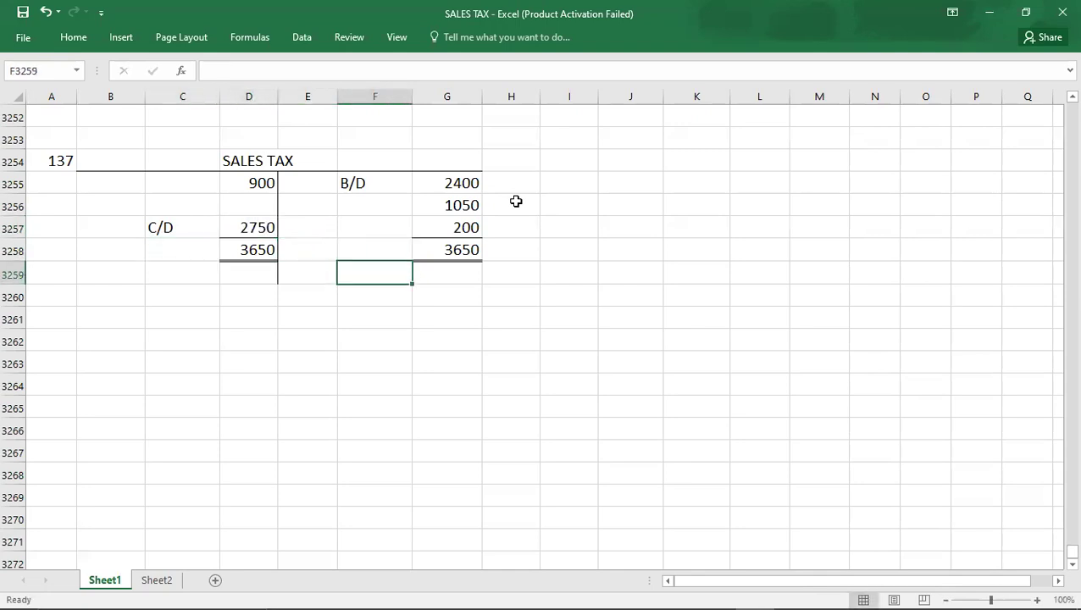
text(B/DS)
key(Right)
text(270)
key(BackSpace)
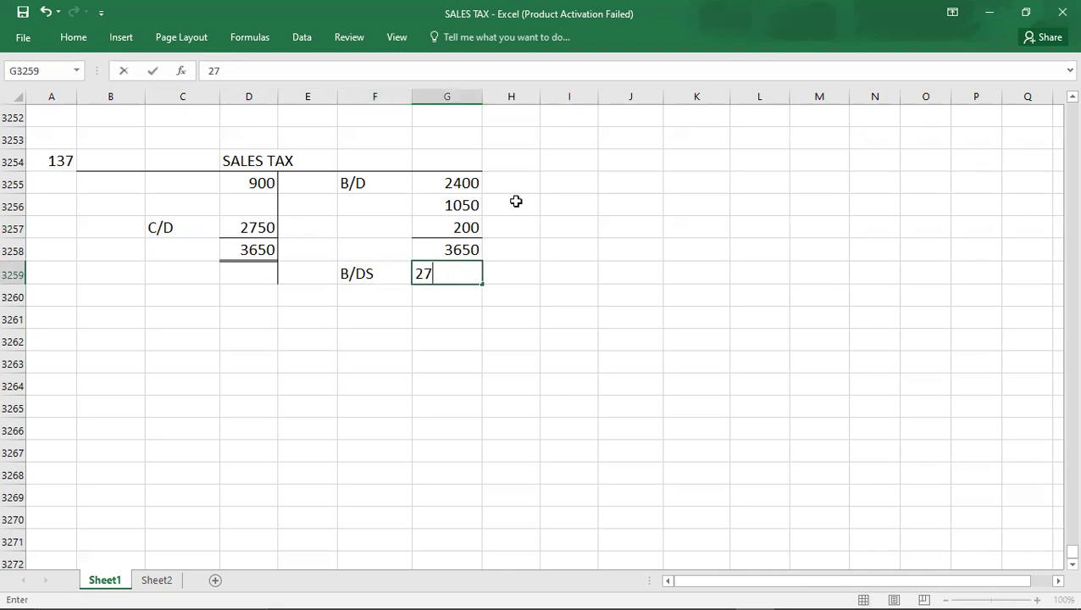
text(50)
key(Return)
key(Left)
key(Down)
key(Left)
key(Up)
key(Right)
key(Up)
text(B/D)
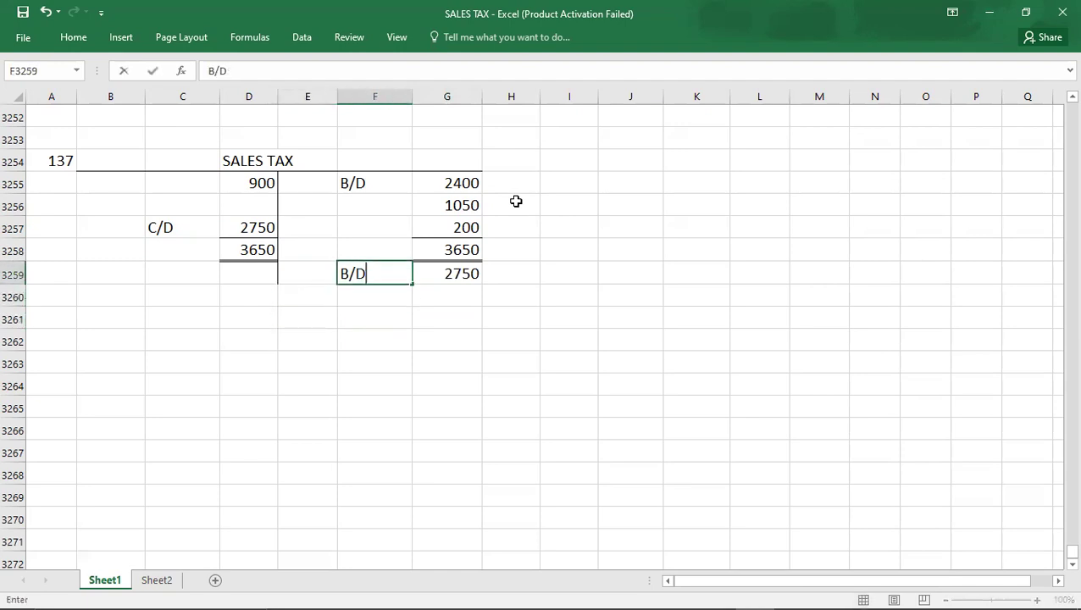
key(Return)
- Match the balance to question 137's options in the exam kit and record answer D in A3255
key(alt+Tab)
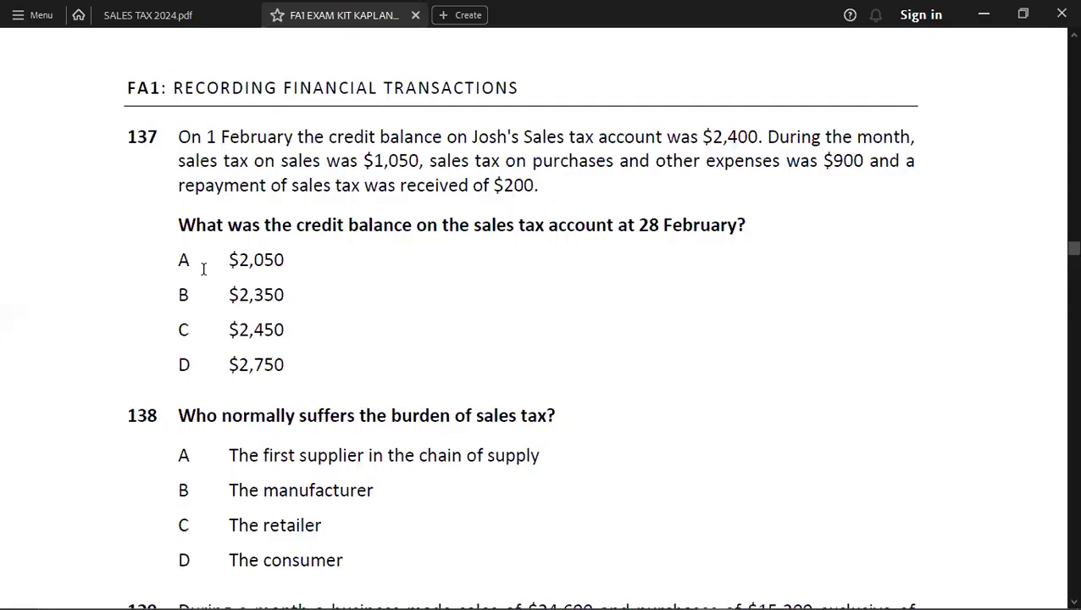
key(alt+Tab)
key(Left)
key(Left)
key(Left)
key(Left)
key(Left)
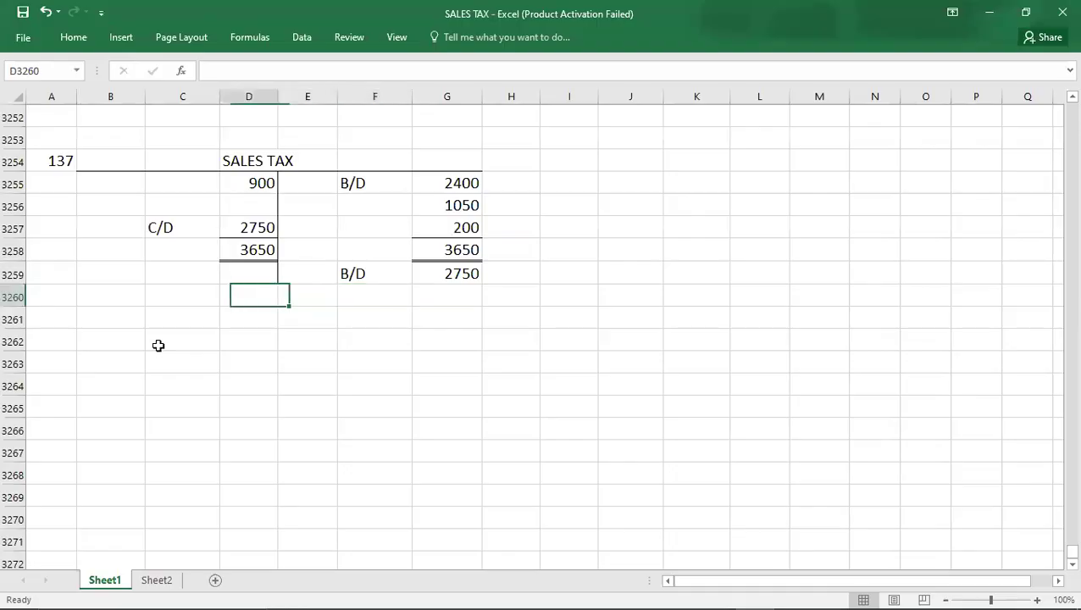
key(Up)
key(Up)
key(Up)
key(Up)
key(Up)
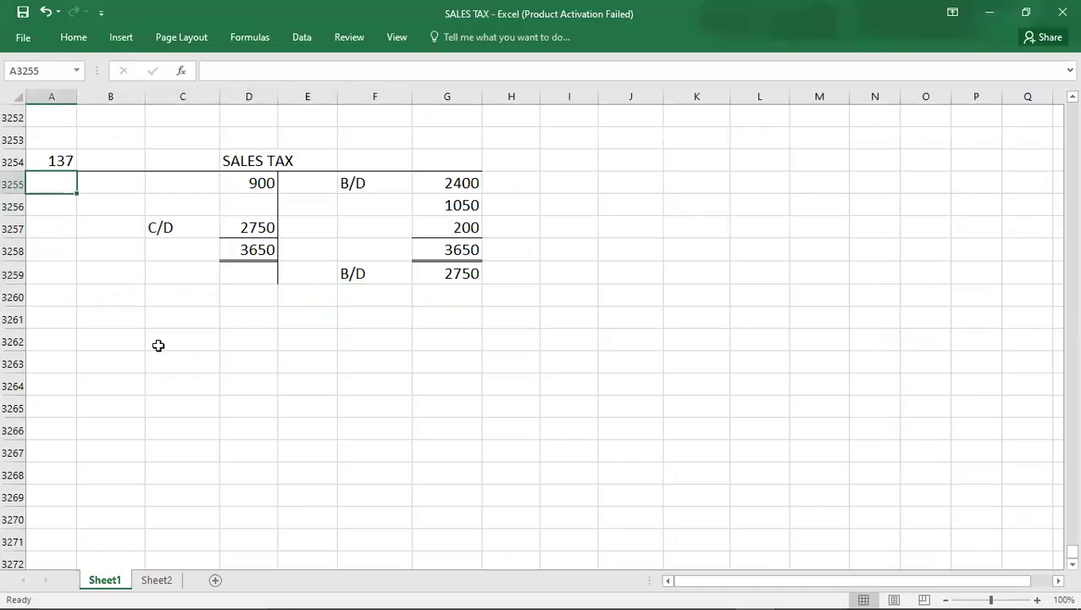
text(D)
key(Return)
key(Down)
key(Down)
key(Down)
key(Down)
key(Down)
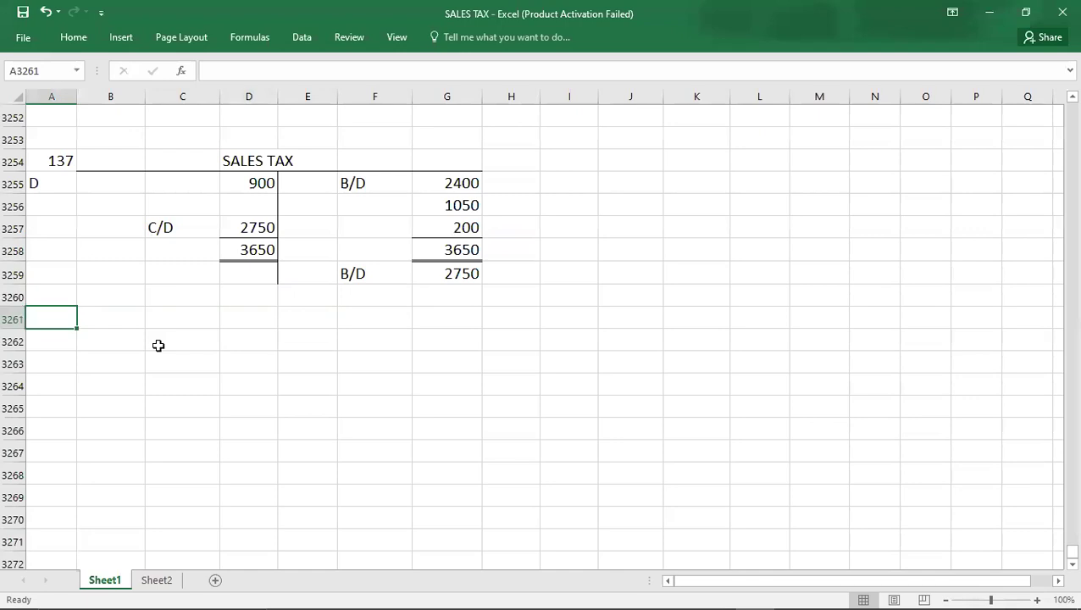
- Switch to the slide show's SALES TAX account layout, compare it with question 137's ledger, and return to A3254 in the workbook
click(157, 345)
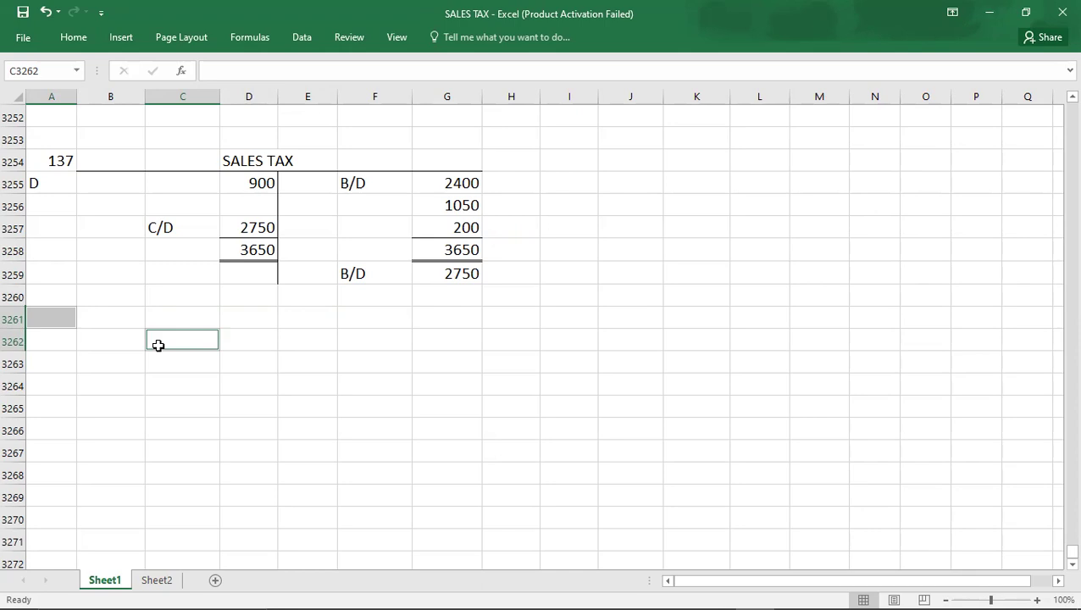
key(alt+Tab)
key(alt+Tab)
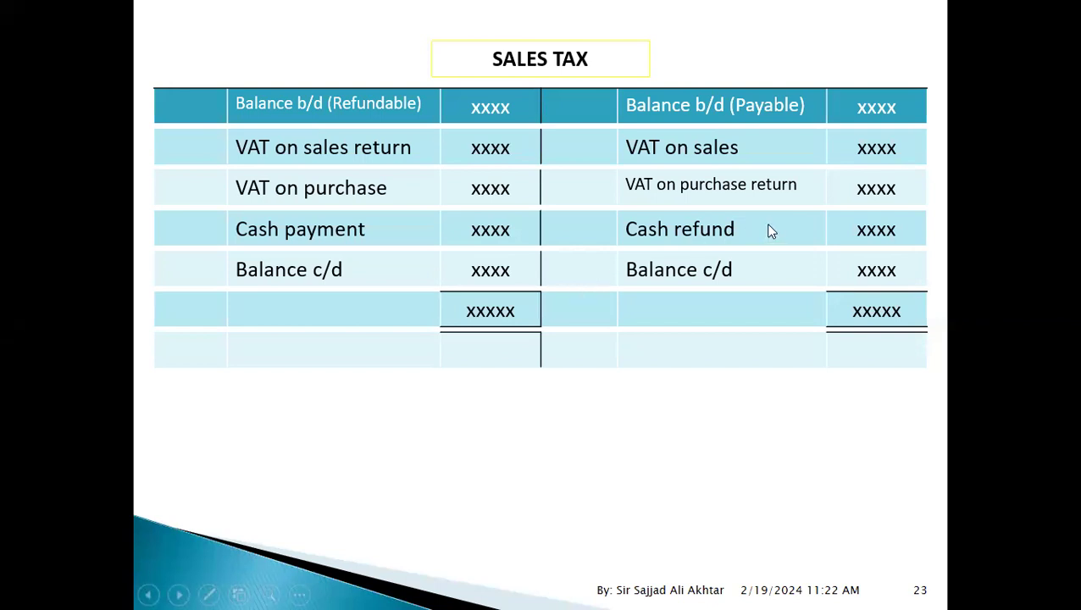
key(alt+Tab)
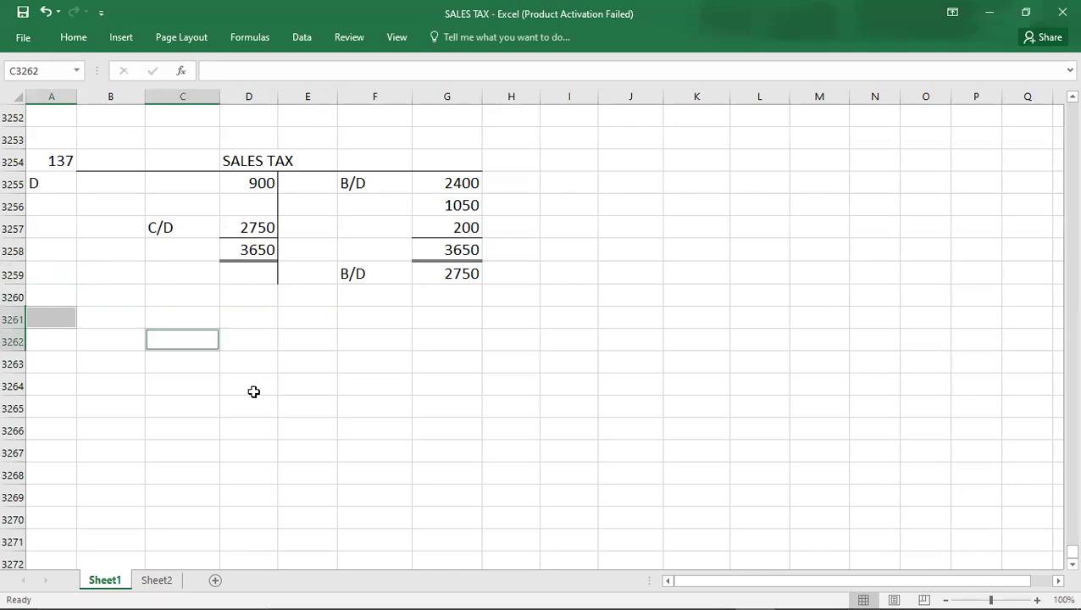
click(34, 164)
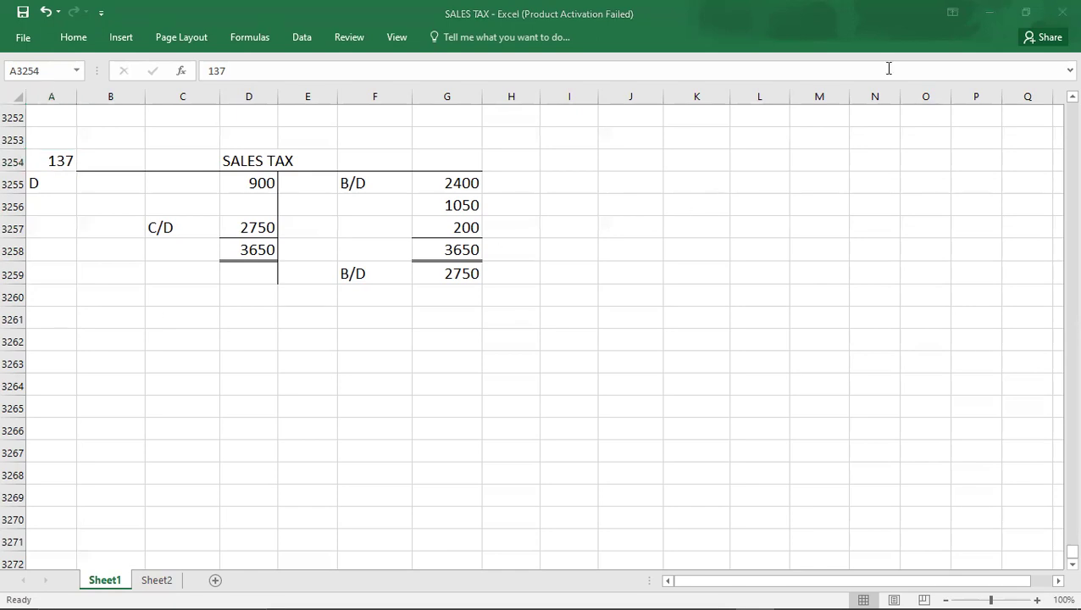
- Return to the exam kit and read on from question 137 to question 139 on the month-end sales tax balance
key(alt+Tab)
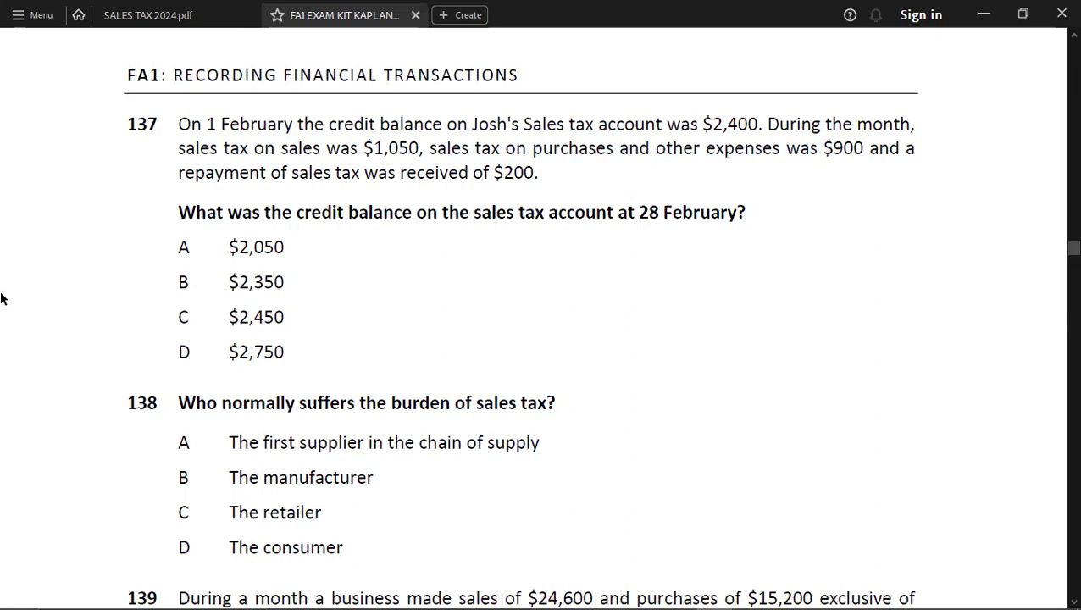
scroll(3, 298, down, 5)
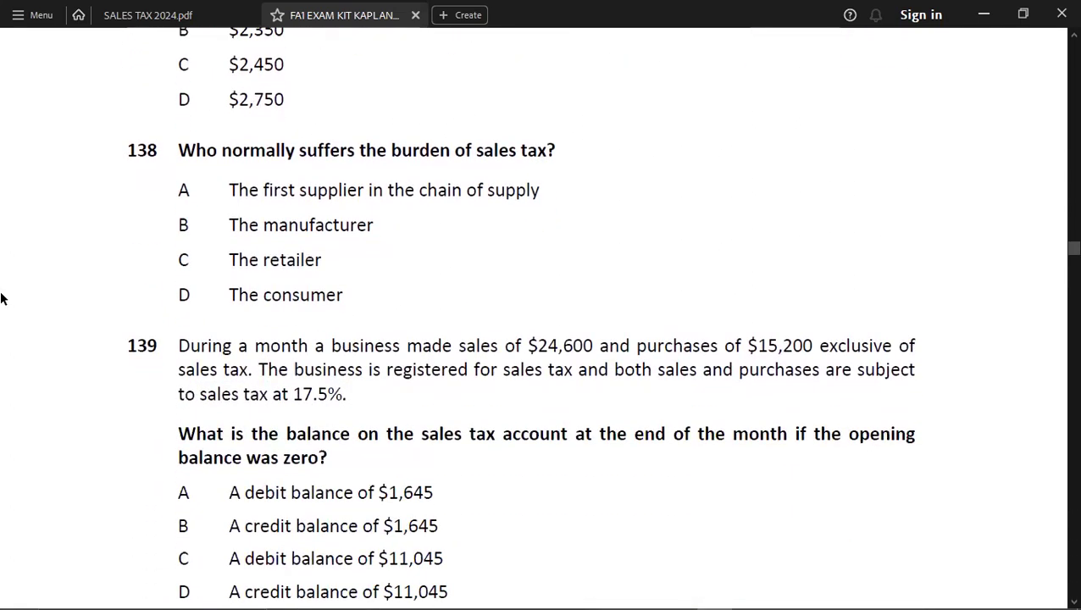
scroll(2, 298, down, 3)
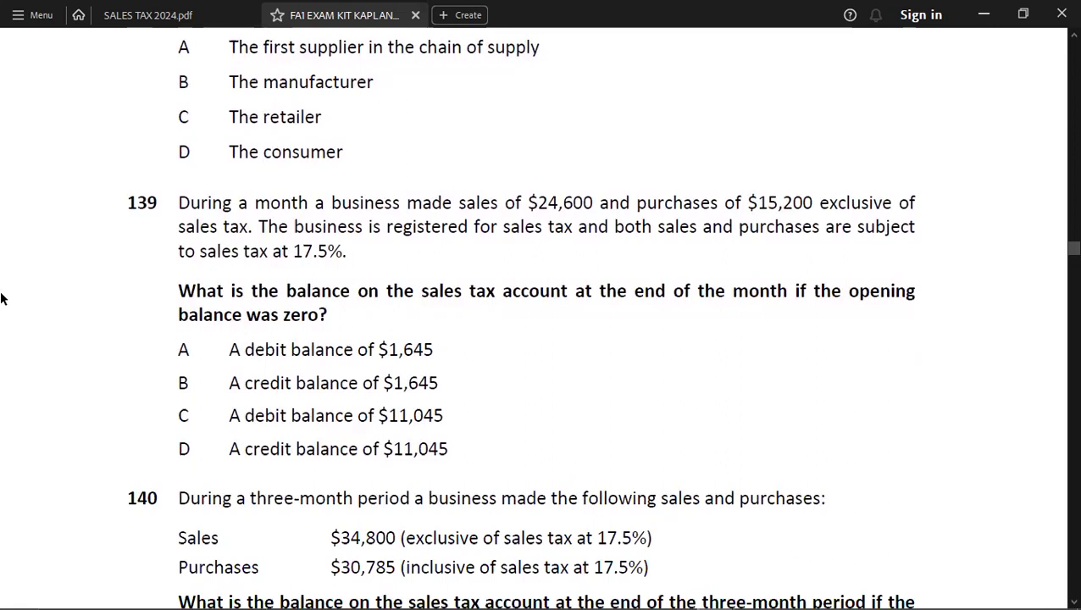
scroll(2, 298, down, 1)
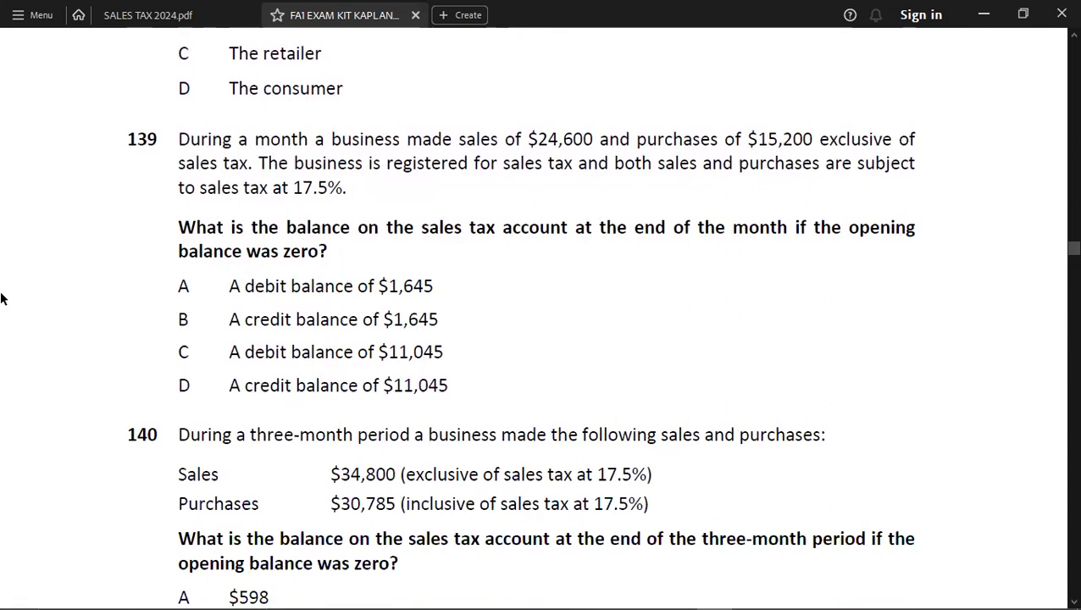
- Read on in the exam kit through sales tax questions 140 and 141 to questions 142 and 143
scroll(2, 298, down, 3)
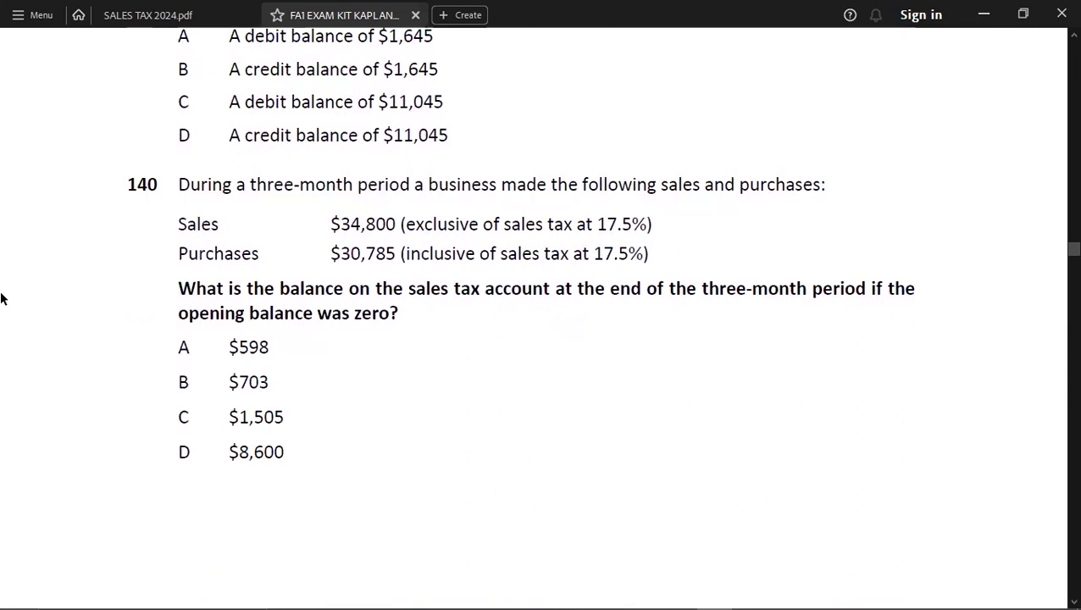
scroll(3, 299, down, 8)
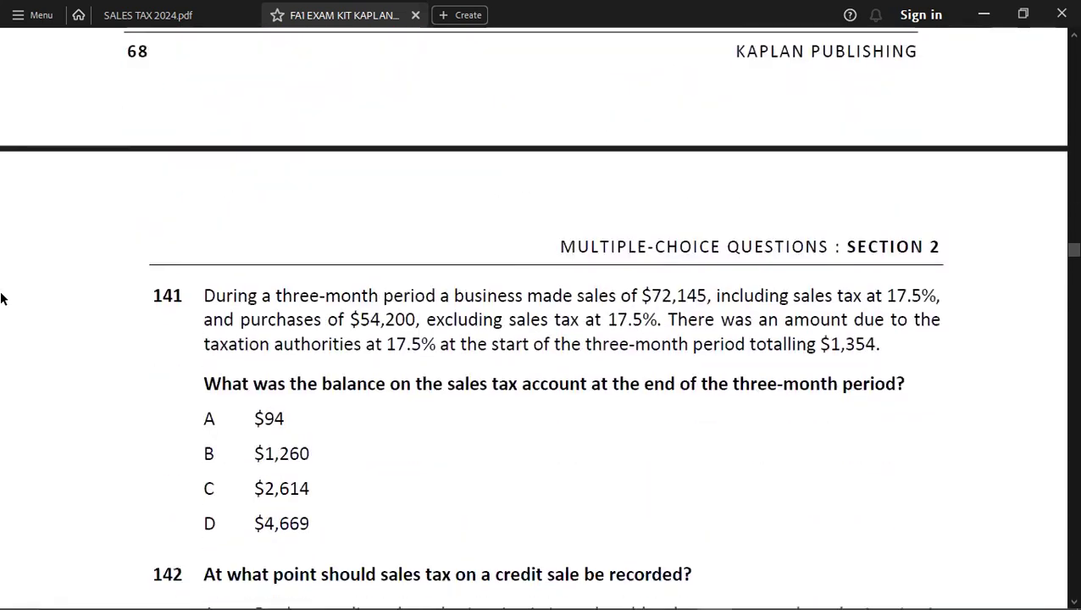
scroll(3, 298, down, 1)
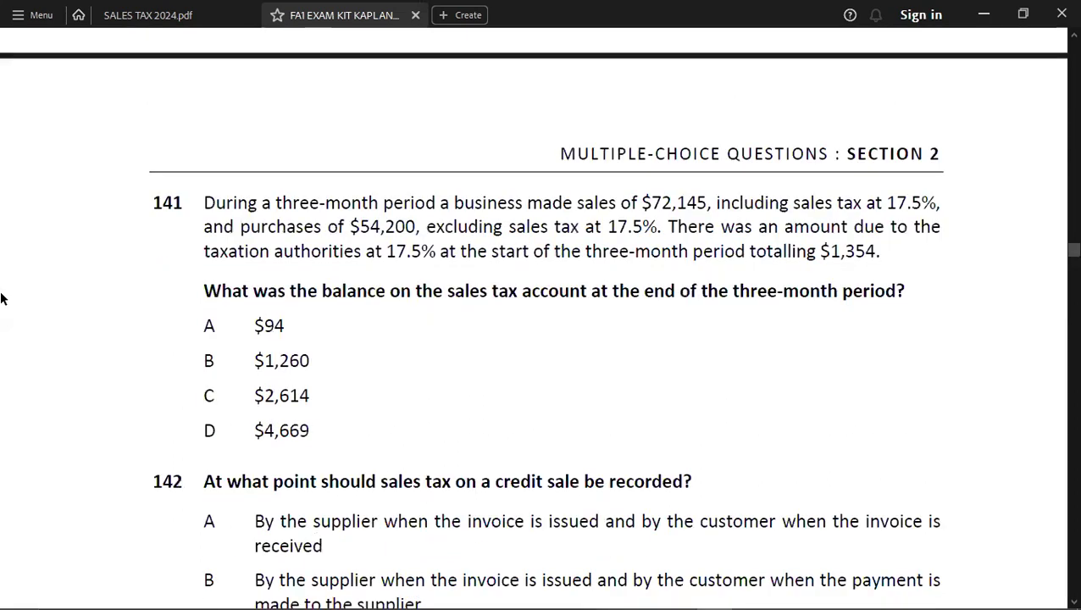
scroll(3, 298, down, 1)
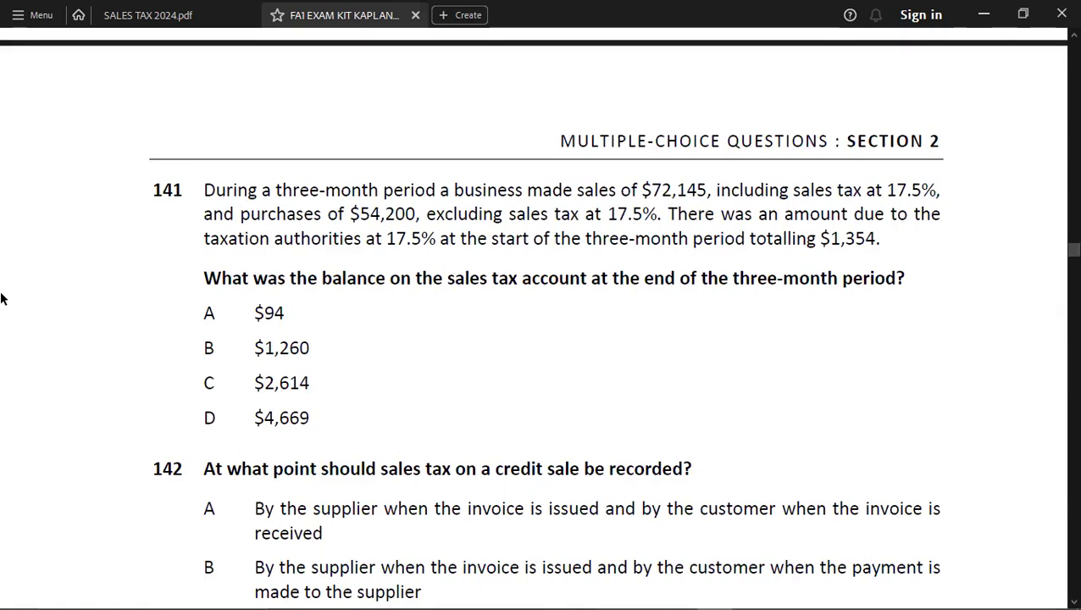
scroll(2, 298, down, 4)
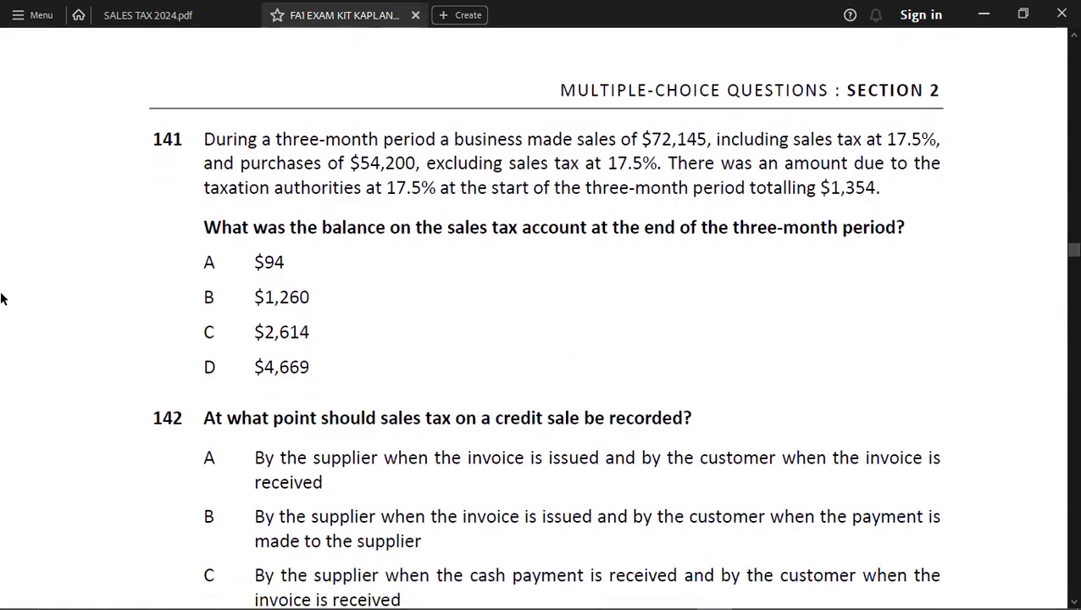
scroll(2, 298, down, 1)
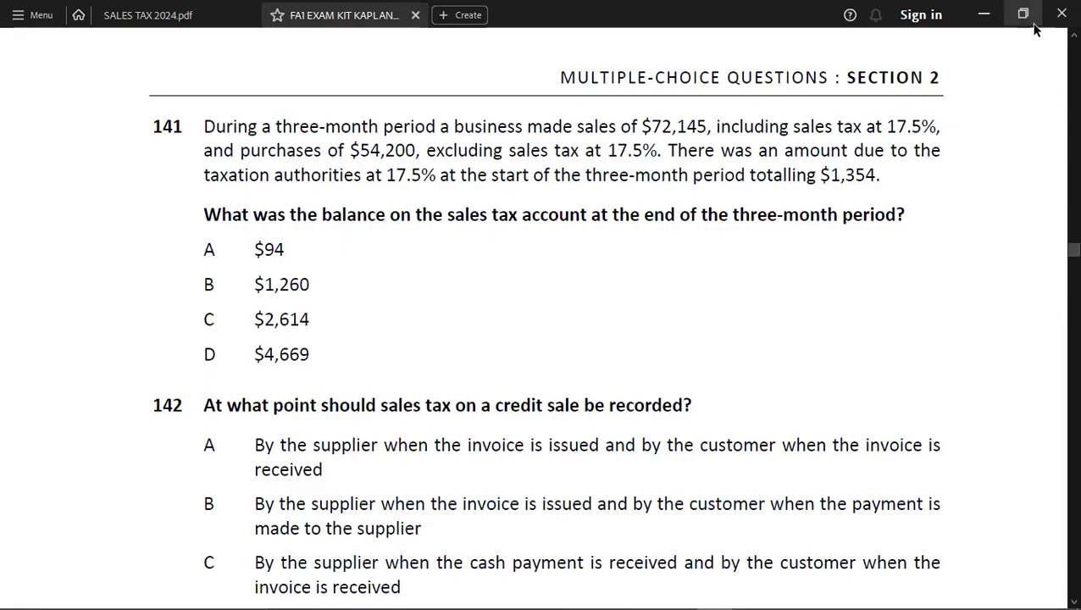
scroll(973, 60, down, 3)
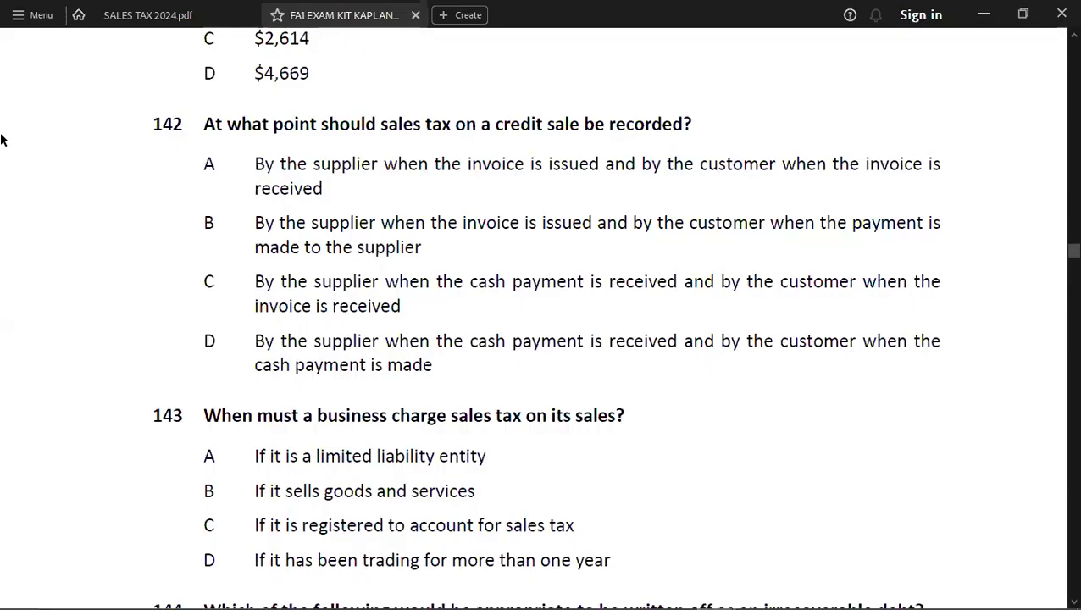